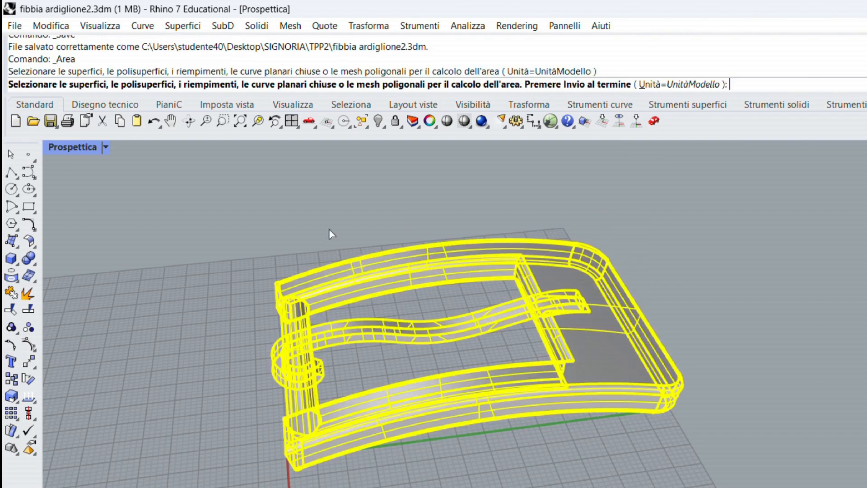
# Calculate the combined surface area of the selected buckle frame and prong, and highlight the result.
pyautogui.press('Return')
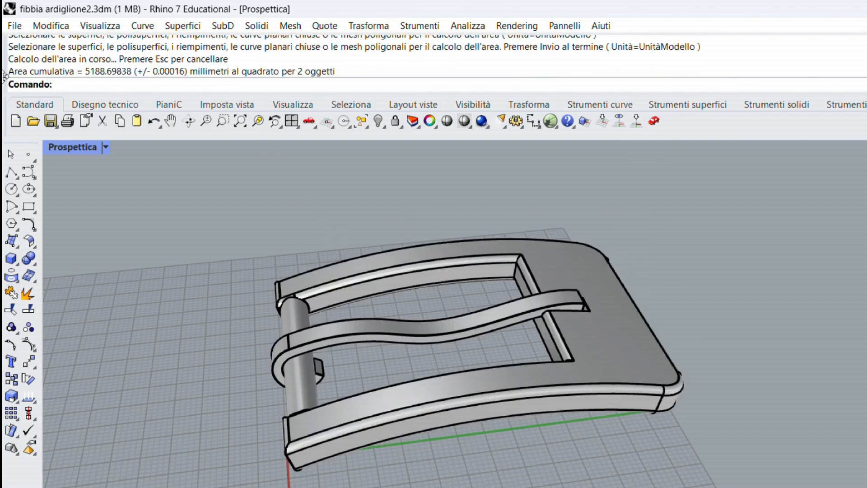
pyautogui.moveTo(10, 73); pyautogui.dragTo(239, 83)
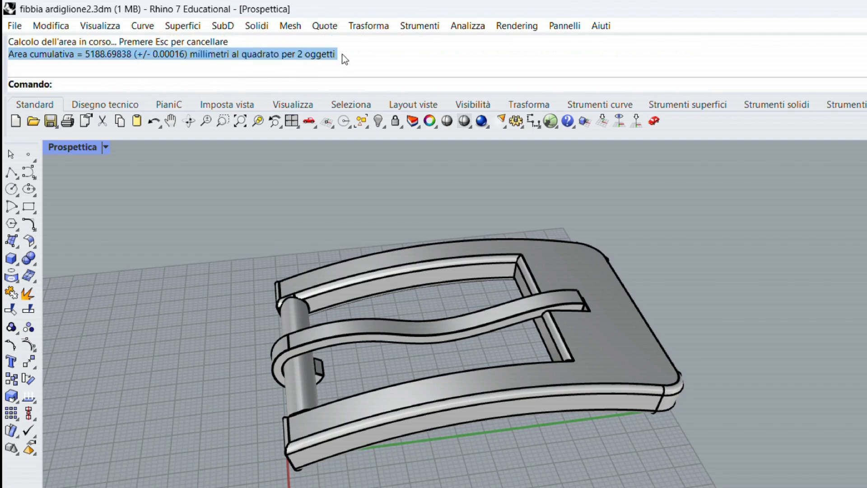
pyautogui.click(359, 176)
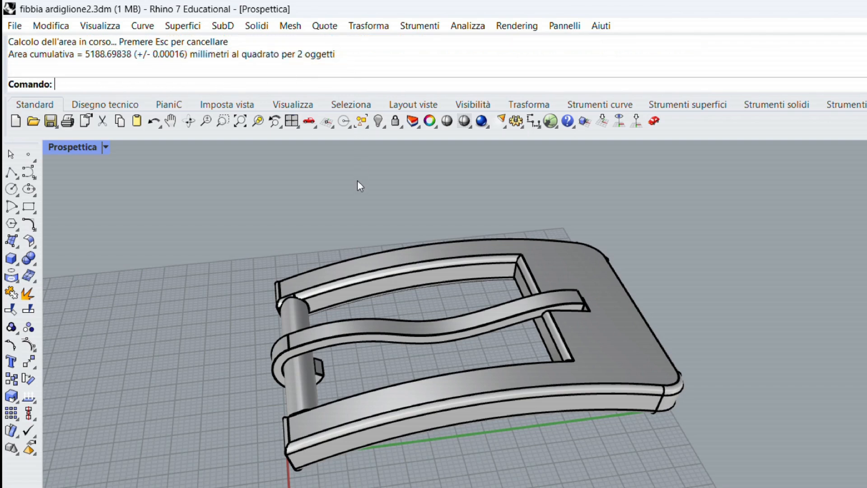
# Calculate the combined volume of the buckle frame and prong solids and highlight the result.
pyautogui.click(468, 26)
pyautogui.moveTo(503, 102)
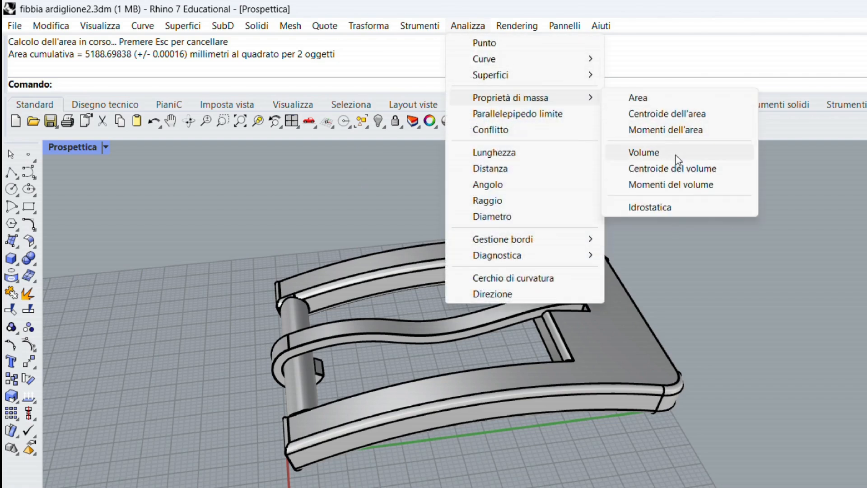
pyautogui.click(676, 156)
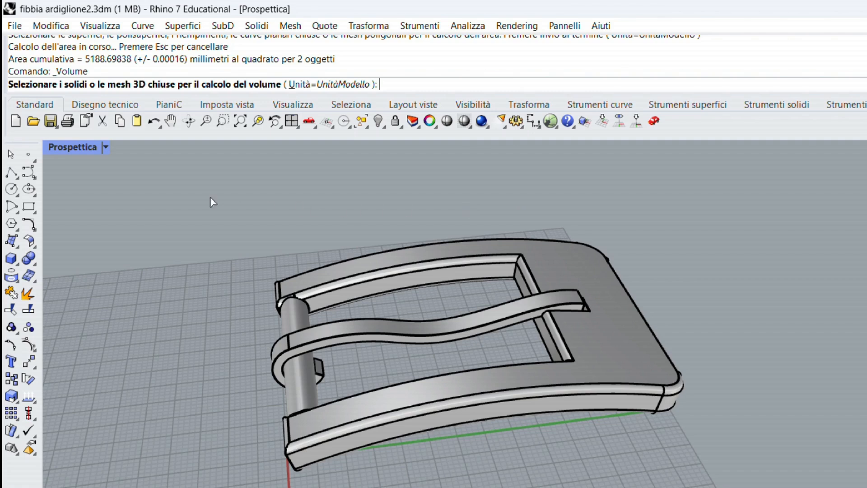
pyautogui.moveTo(212, 202); pyautogui.dragTo(765, 485)
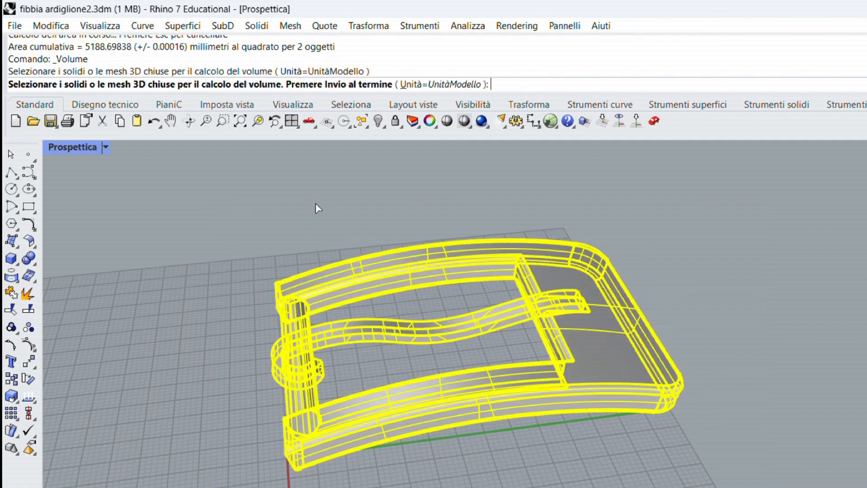
pyautogui.press('Return')
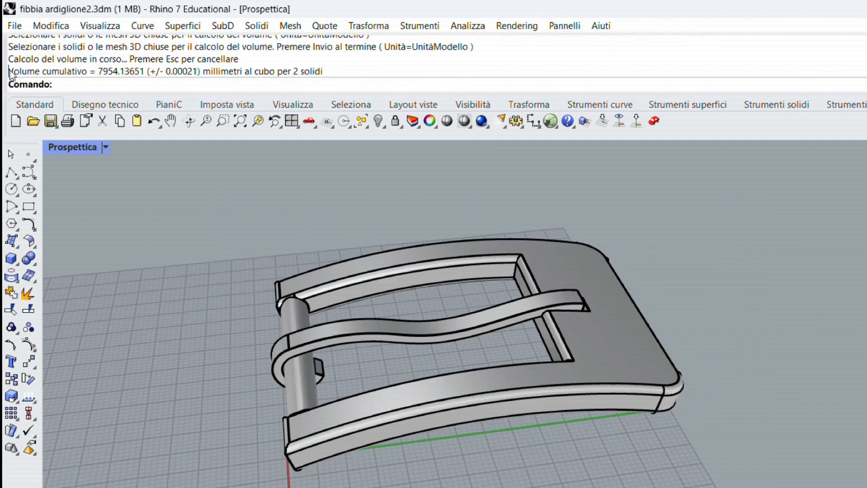
pyautogui.moveTo(10, 73); pyautogui.dragTo(332, 82)
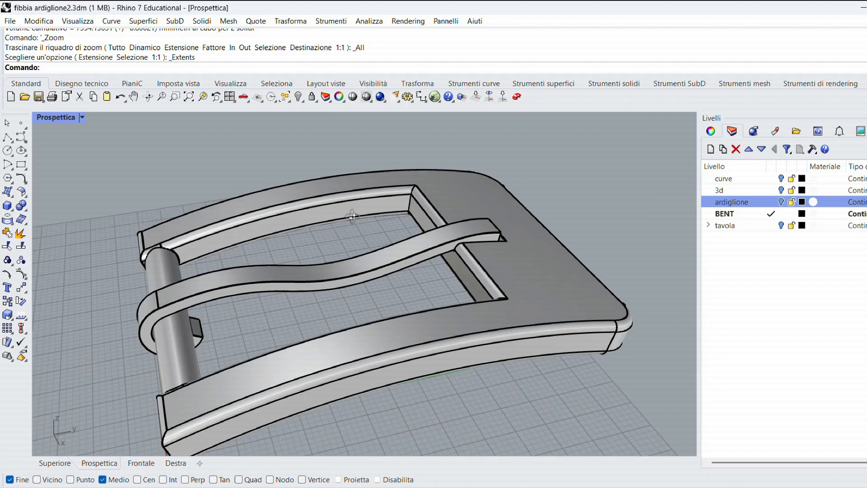
# Switch from the maximized Prospettica view to a maximized Superiore view with the whole buckle in frame.
pyautogui.doubleClick(50, 118)
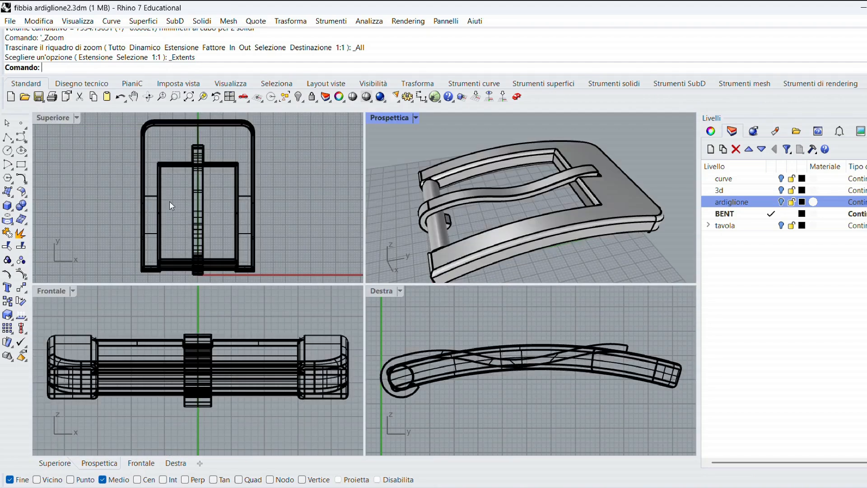
pyautogui.doubleClick(52, 119)
pyautogui.scroll(-5, 318, 291)
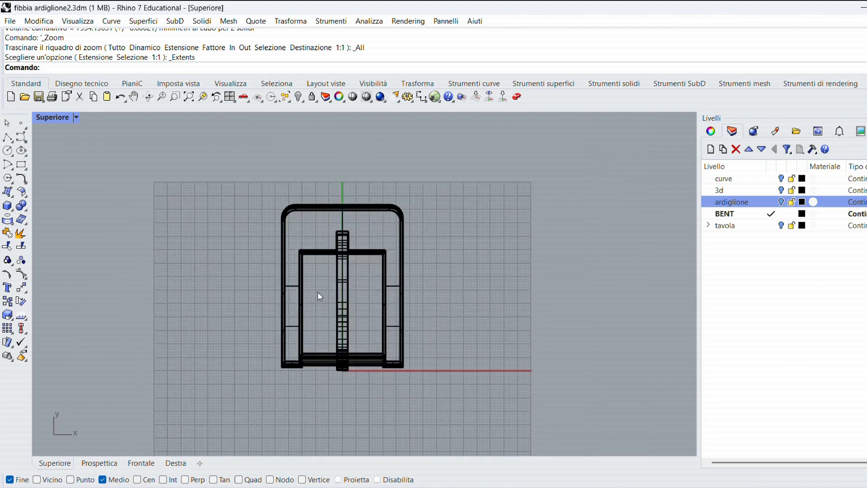
pyautogui.moveTo(411, 284); pyautogui.dragTo(350, 296, button='right')
pyautogui.scroll(3, 343, 295)
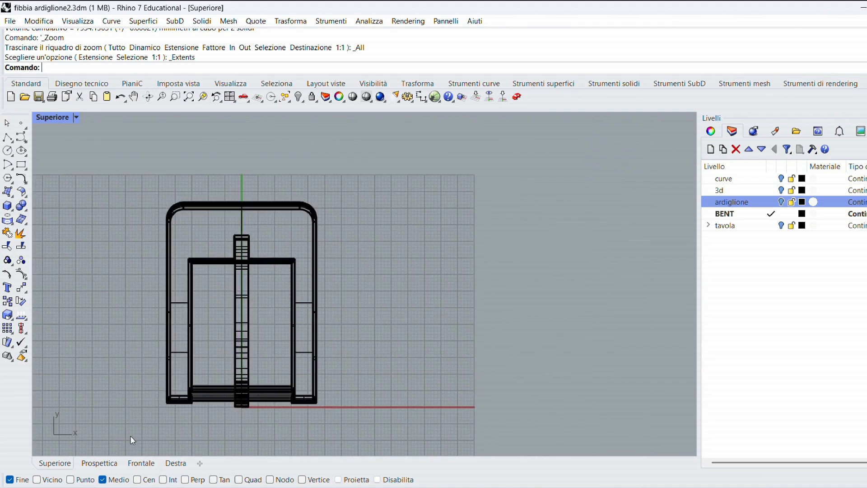
# Create a third-angle 2D drawing of the buckle frame only from the Superiore view, output to a layer named TAVOLA1.
pyautogui.moveTo(130, 434); pyautogui.dragTo(168, 377)
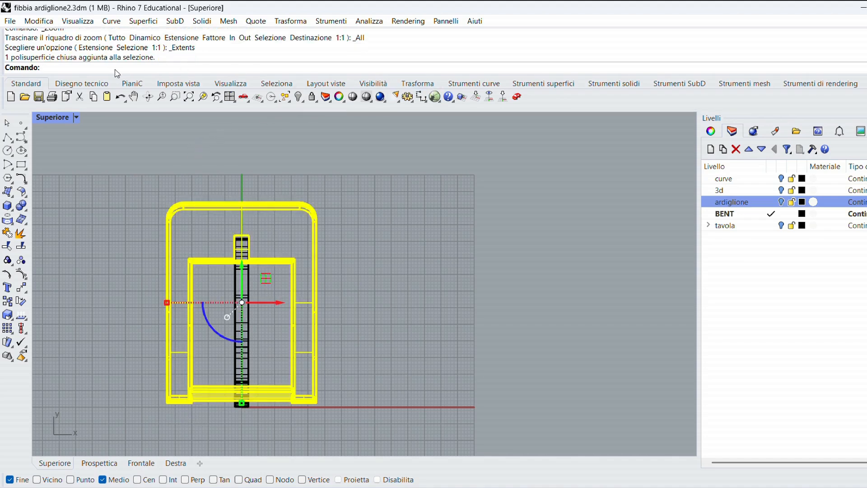
pyautogui.click(82, 84)
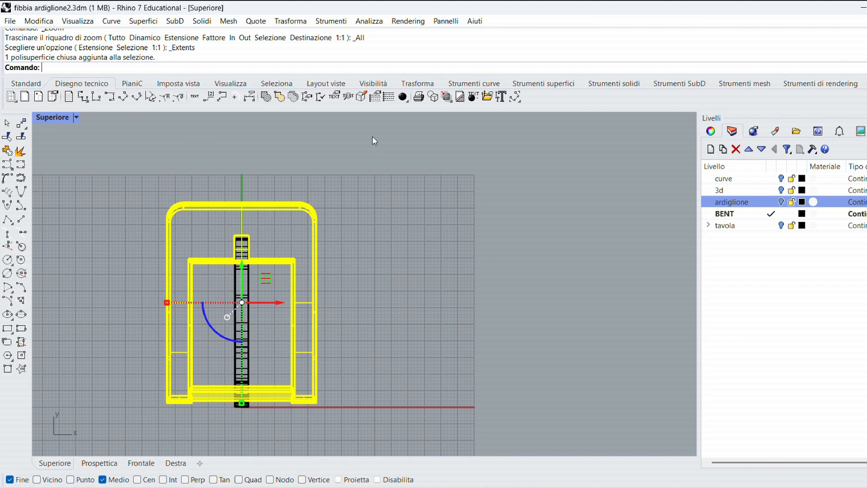
pyautogui.click(361, 98)
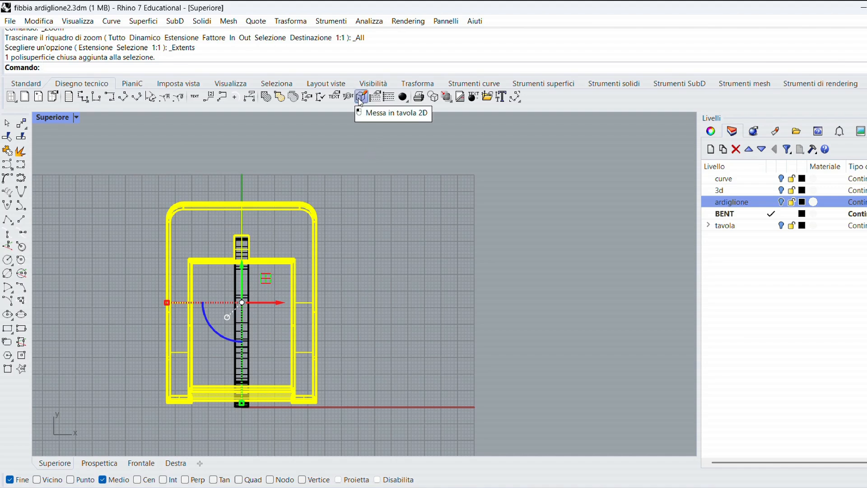
pyautogui.moveTo(202, 105); pyautogui.dragTo(459, 115)
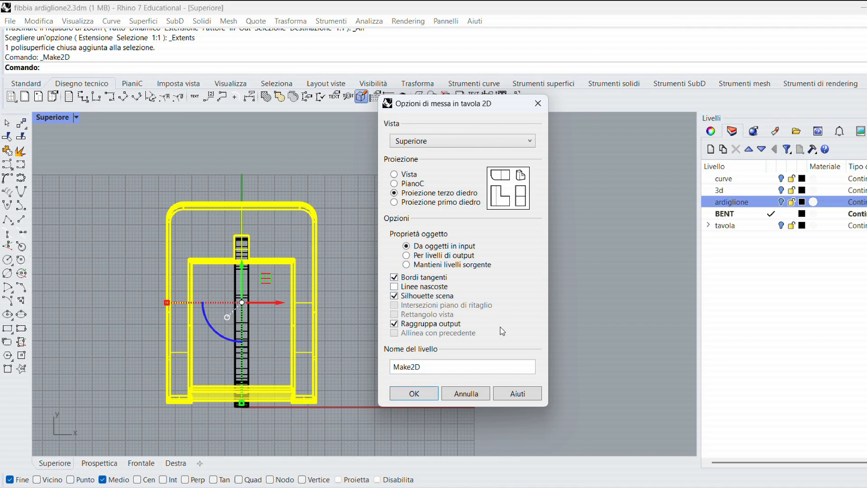
pyautogui.moveTo(441, 366); pyautogui.dragTo(376, 371)
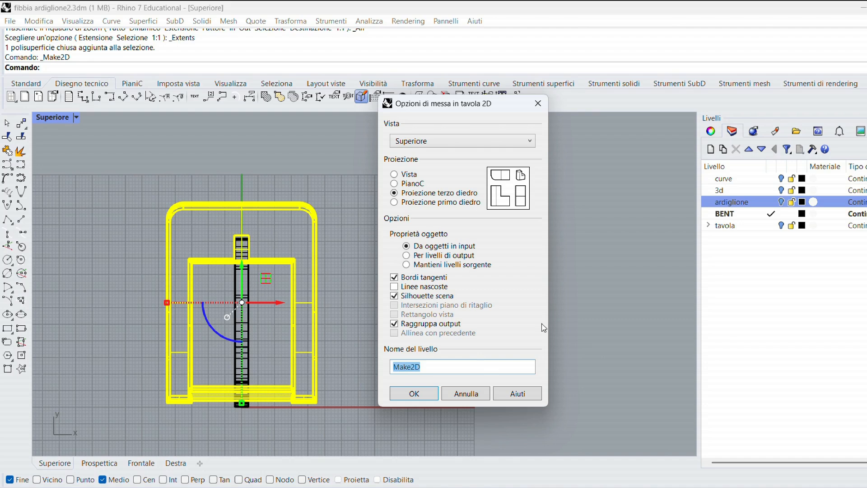
pyautogui.write('TAVOLA1')
pyautogui.click(414, 393)
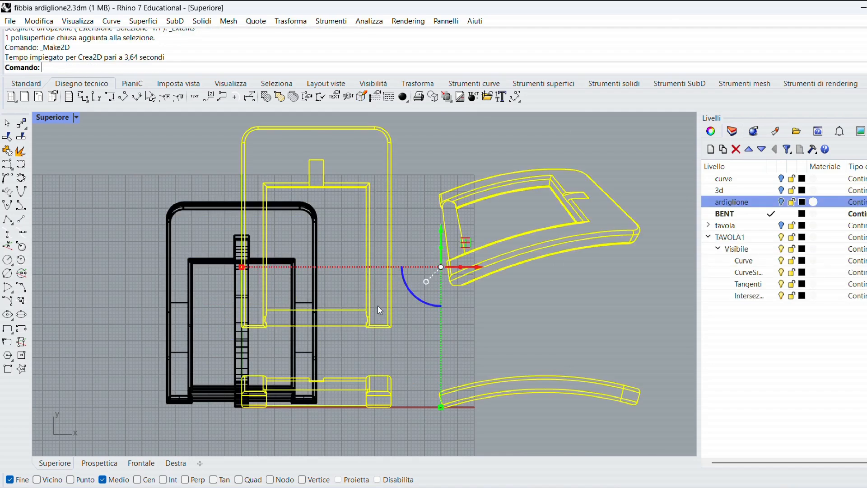
# Move the generated 2D views to the empty area beside the 3D buckle, clear of the grid, and deselect them.
pyautogui.scroll(-4, 410, 252)
pyautogui.moveTo(474, 284); pyautogui.dragTo(282, 333, button='right')
pyautogui.moveTo(267, 288); pyautogui.dragTo(499, 234)
pyautogui.click(294, 221)
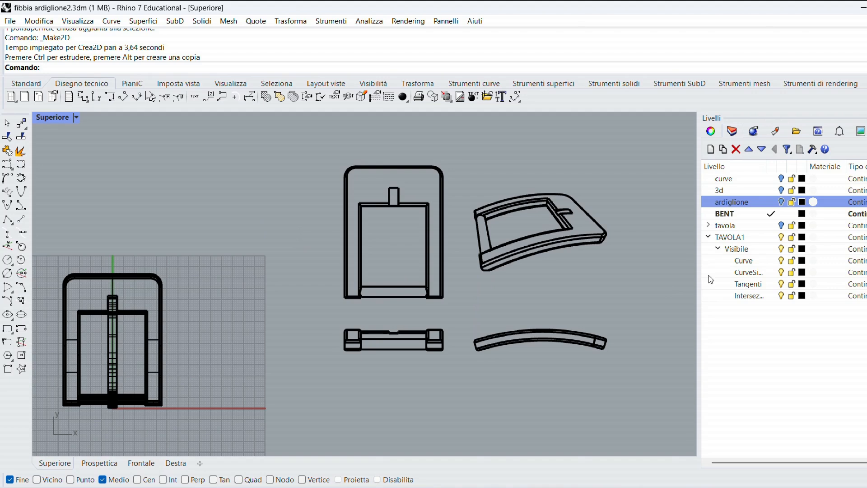
# Group all the curves of the buckle frame's top-view drawing.
pyautogui.scroll(3, 376, 256)
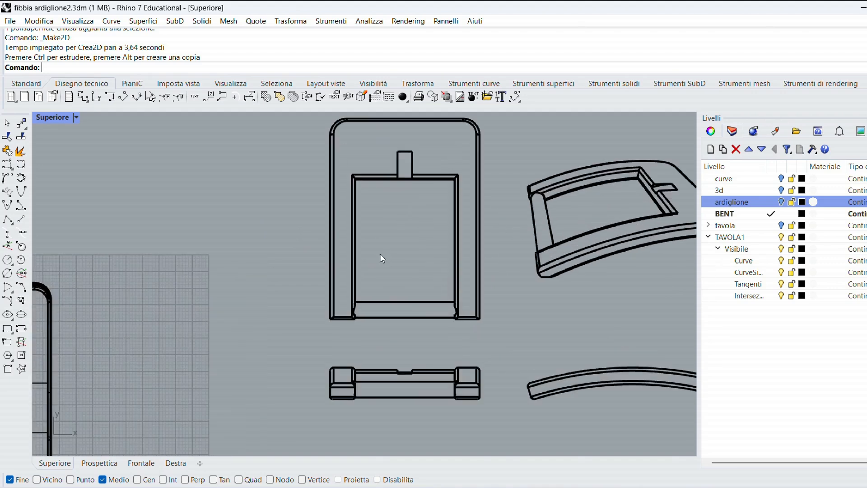
pyautogui.moveTo(380, 253); pyautogui.dragTo(245, 291, button='right')
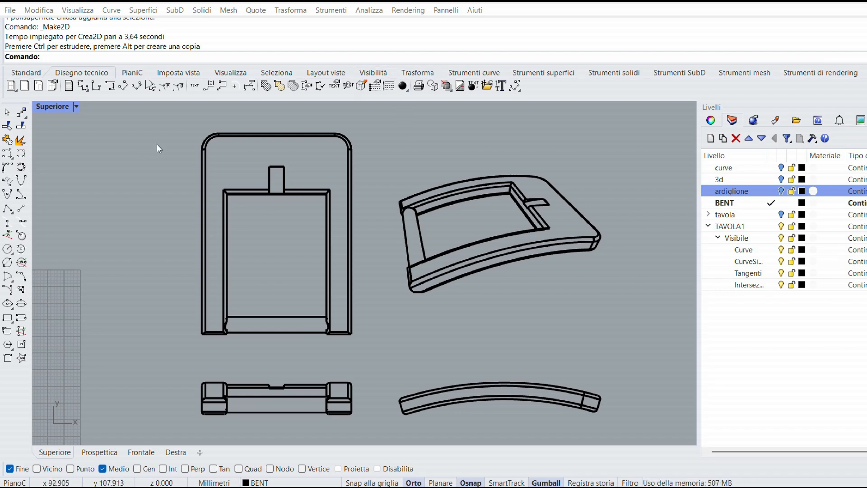
pyautogui.click(220, 132)
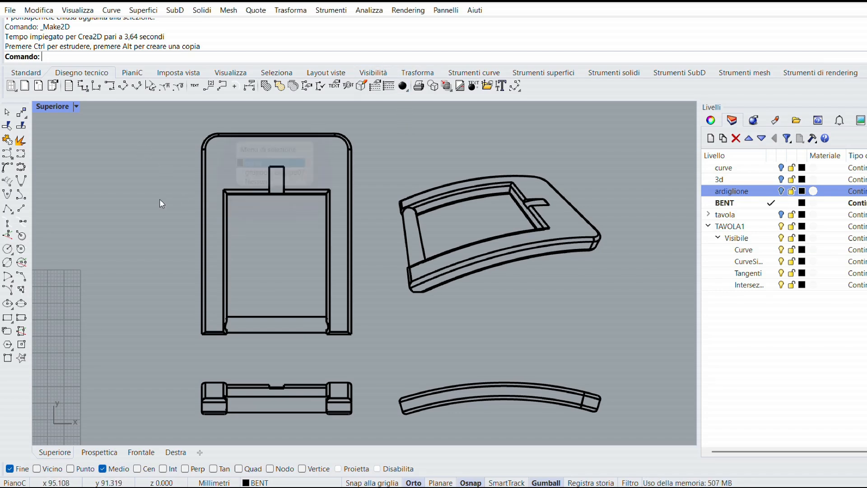
pyautogui.moveTo(129, 119); pyautogui.dragTo(351, 345)
pyautogui.click(39, 10)
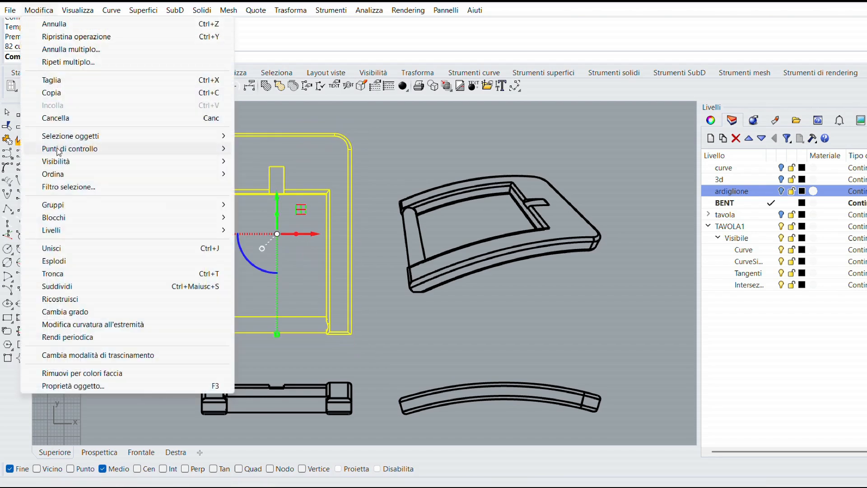
pyautogui.moveTo(124, 207)
pyautogui.click(316, 207)
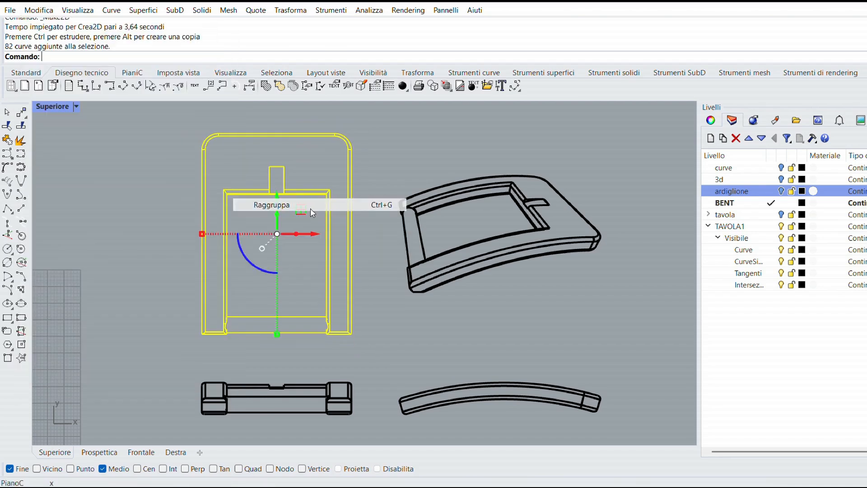
# Group all the curves of the buckle frame's perspective drawing.
pyautogui.moveTo(382, 136); pyautogui.dragTo(619, 327)
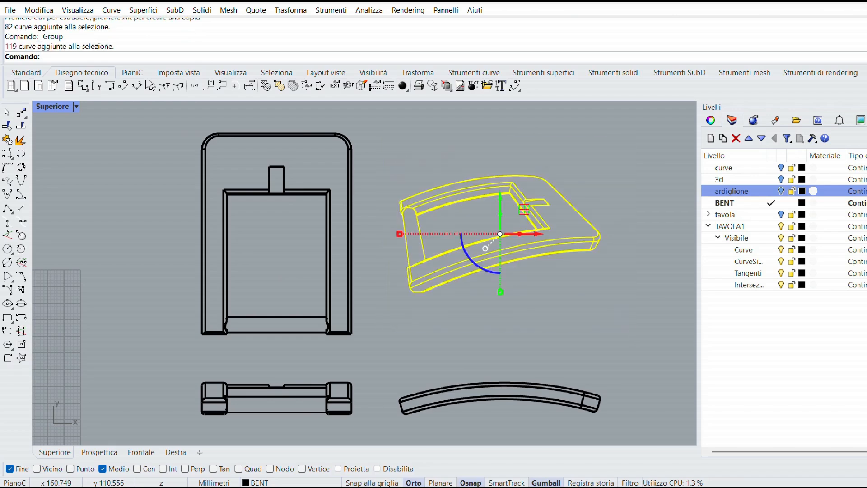
pyautogui.click(39, 10)
pyautogui.moveTo(206, 211)
pyautogui.click(272, 204)
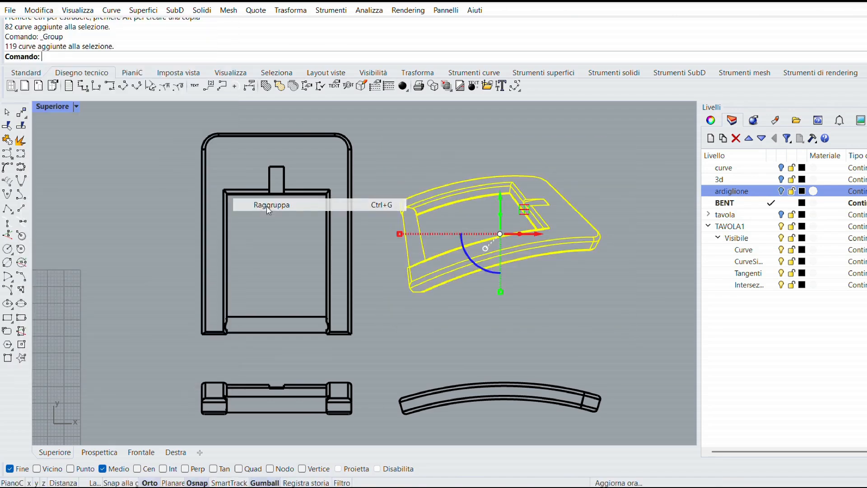
# Group all the curves of the buckle frame's front-view drawing.
pyautogui.moveTo(174, 436); pyautogui.dragTo(367, 400)
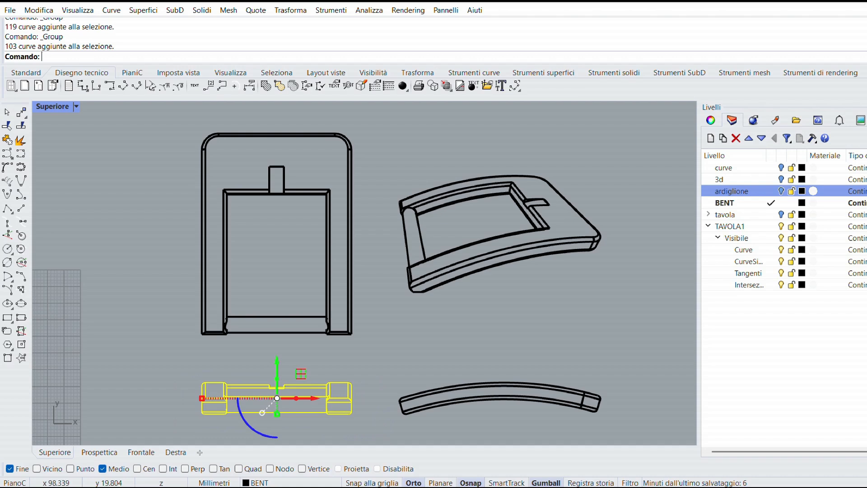
pyautogui.click(48, 12)
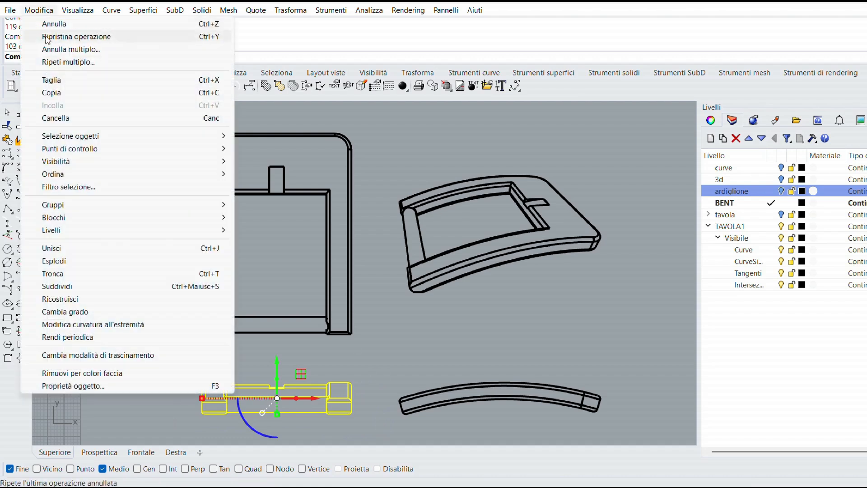
pyautogui.moveTo(85, 210)
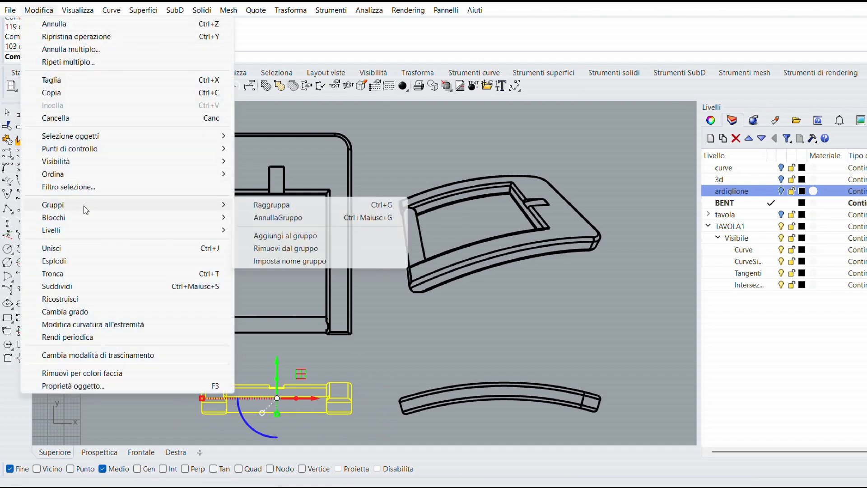
pyautogui.click(271, 205)
# Group all the curves of the buckle frame's curved side-view drawing and deselect it.
pyautogui.click(385, 426)
pyautogui.moveTo(385, 428); pyautogui.dragTo(628, 372)
pyautogui.click(49, 10)
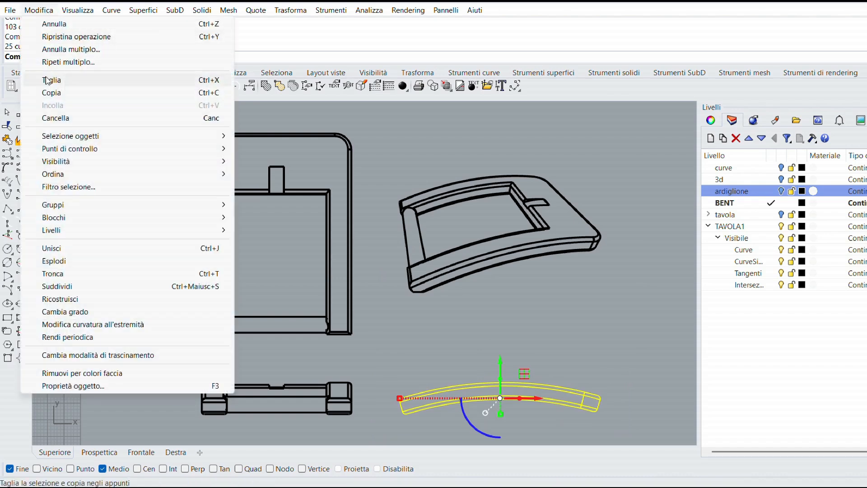
pyautogui.moveTo(97, 205)
pyautogui.click(298, 206)
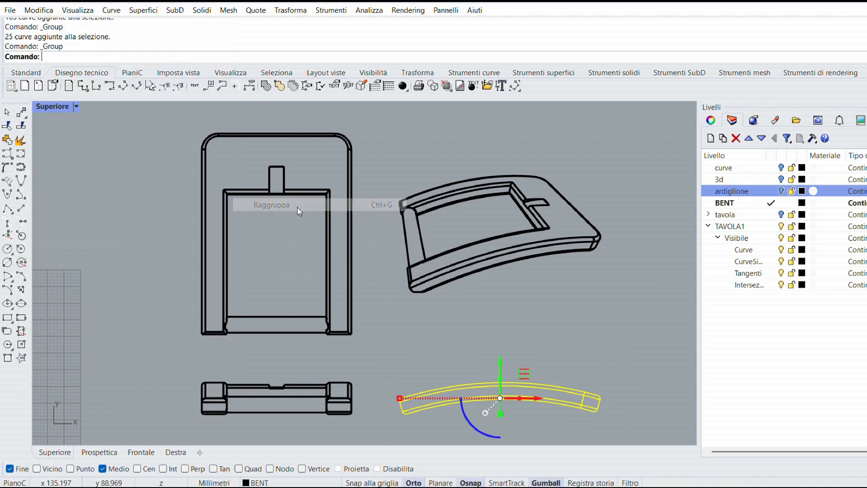
pyautogui.click(391, 152)
# Create a bounding box around the grouped top-view drawing with absolute coordinates, cumulative on and solid output.
pyautogui.click(259, 136)
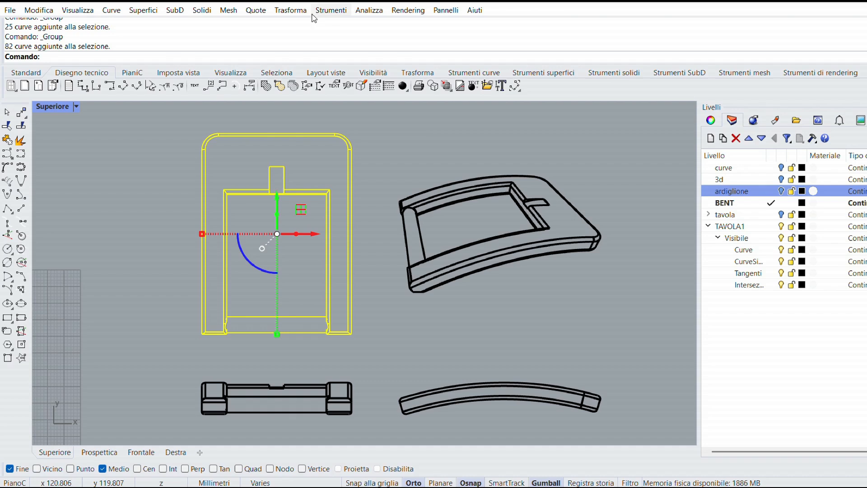
pyautogui.click(368, 10)
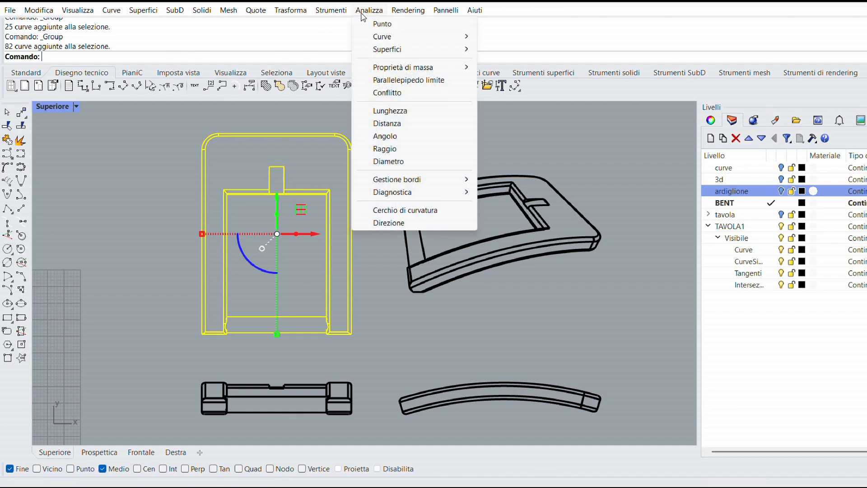
pyautogui.click(395, 82)
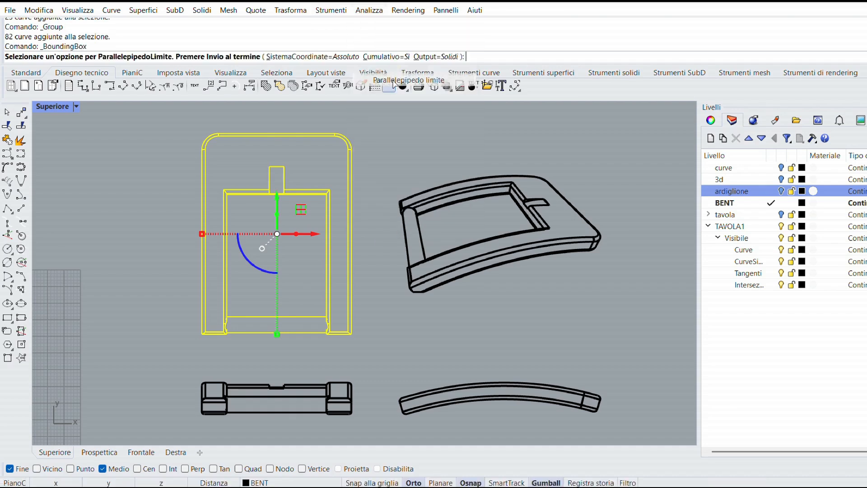
pyautogui.press('Return')
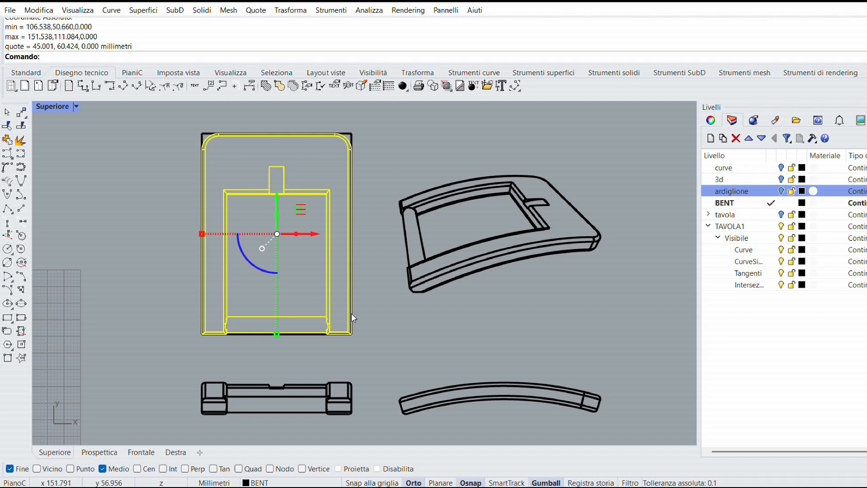
# Create bounding boxes around the grouped front-view drawing and the grouped curved side-view drawing, repeating the same settings.
pyautogui.moveTo(184, 418); pyautogui.dragTo(382, 377)
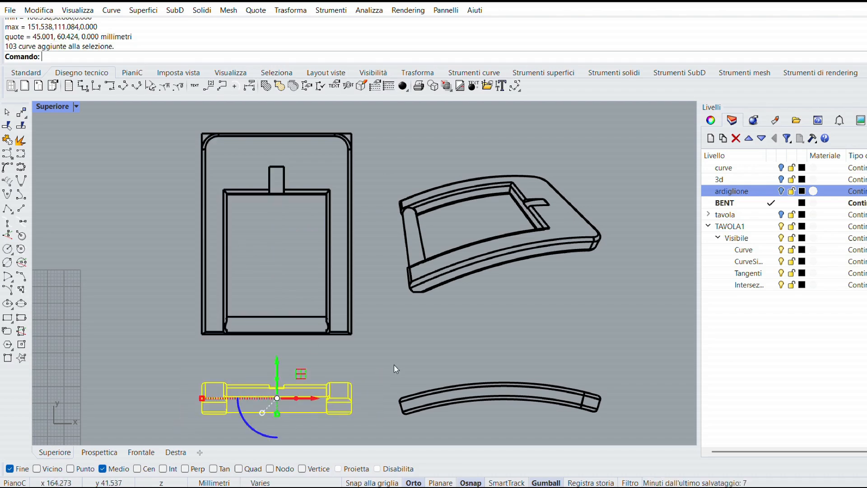
pyautogui.press('Return')
pyautogui.press('Return')
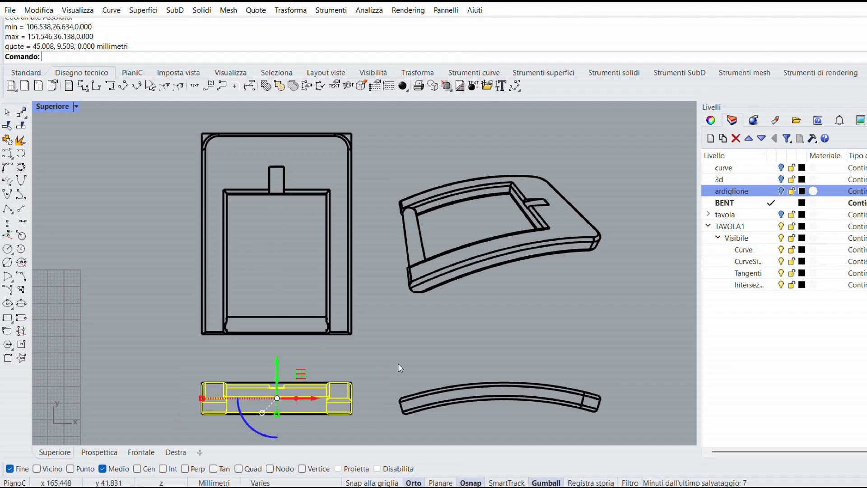
pyautogui.moveTo(379, 431); pyautogui.dragTo(614, 356)
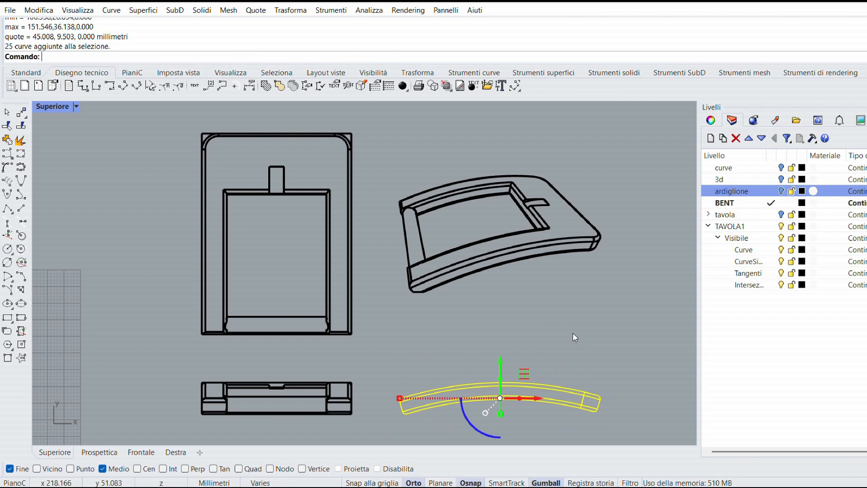
pyautogui.press('Return')
pyautogui.press('Return')
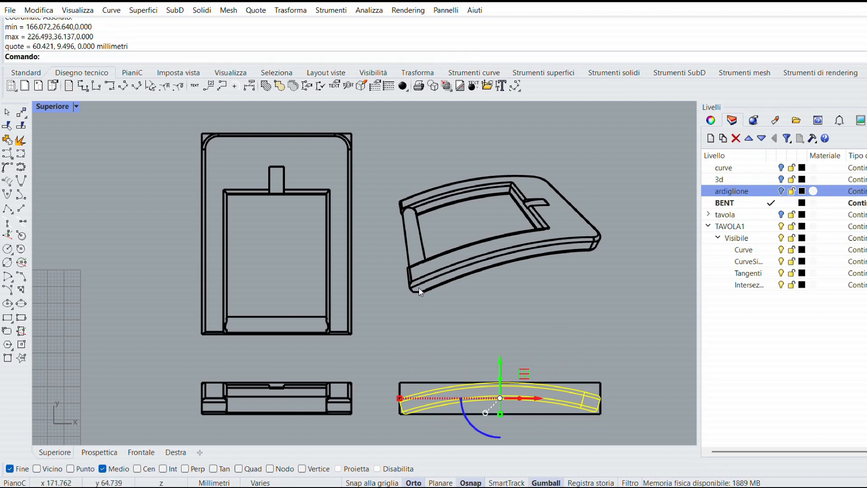
pyautogui.click(396, 332)
# Enable midpoint snapping and dimension the top view's overall length vertically between its bounding box's edge midpoints, placing the dimension outside the left side.
pyautogui.scroll(2, 133, 150)
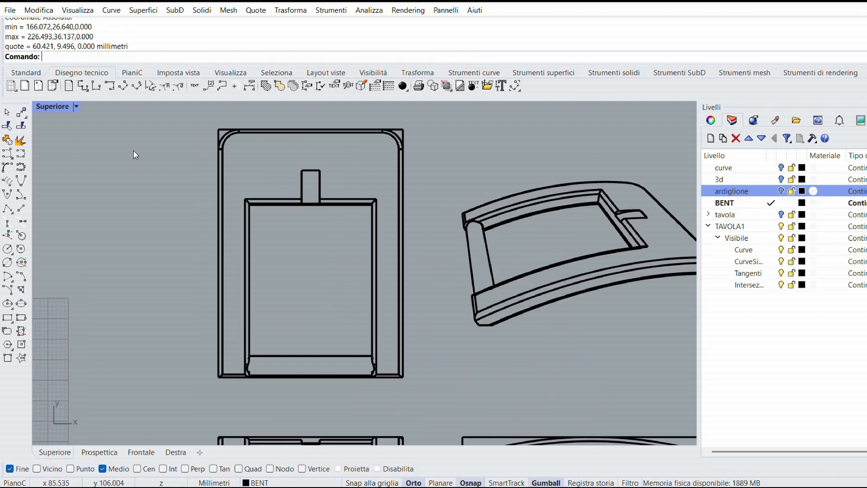
pyautogui.moveTo(221, 199); pyautogui.dragTo(235, 206, button='right')
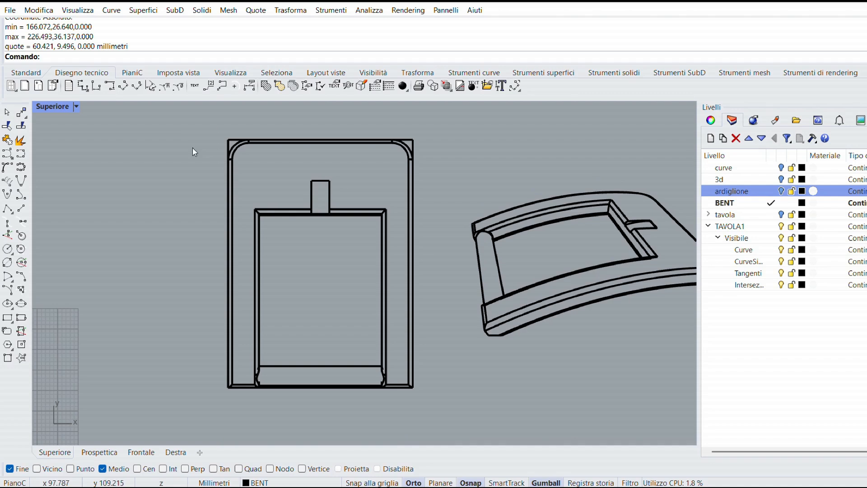
pyautogui.click(110, 90)
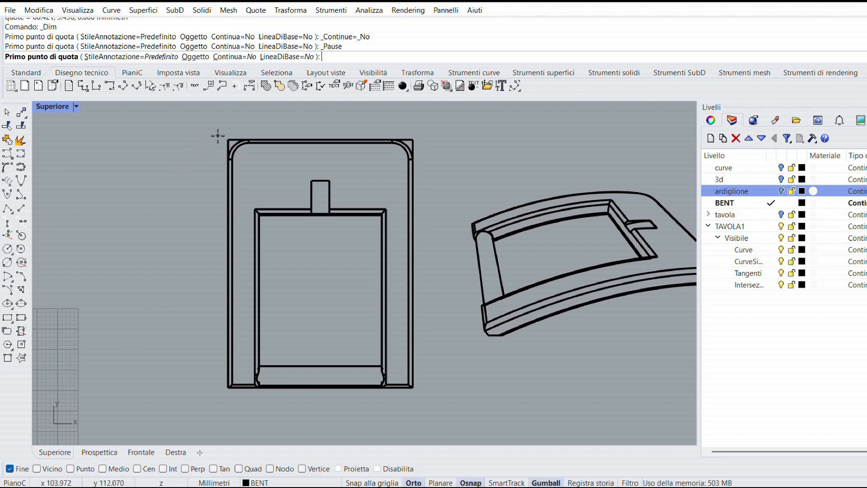
pyautogui.click(103, 468)
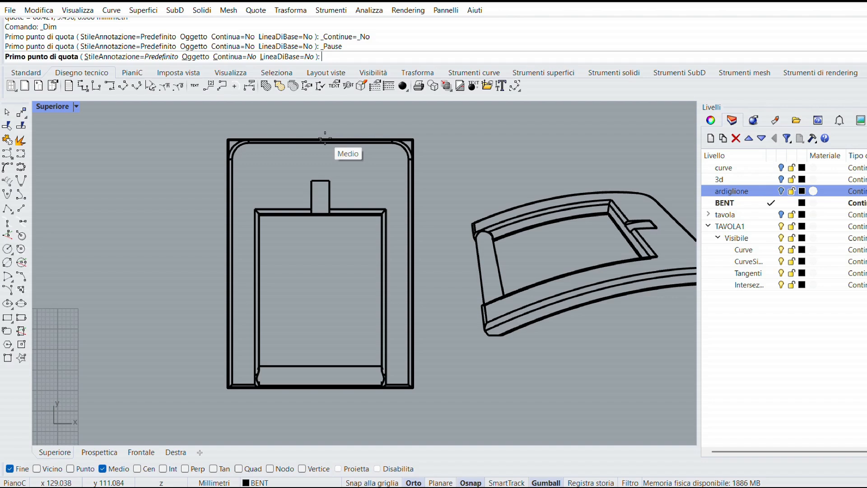
pyautogui.scroll(5, 324, 139)
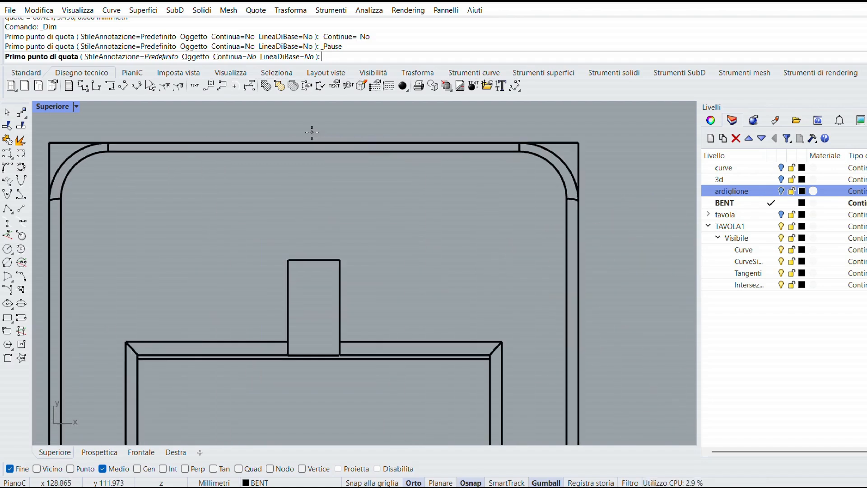
pyautogui.click(318, 143)
pyautogui.scroll(-4, 316, 149)
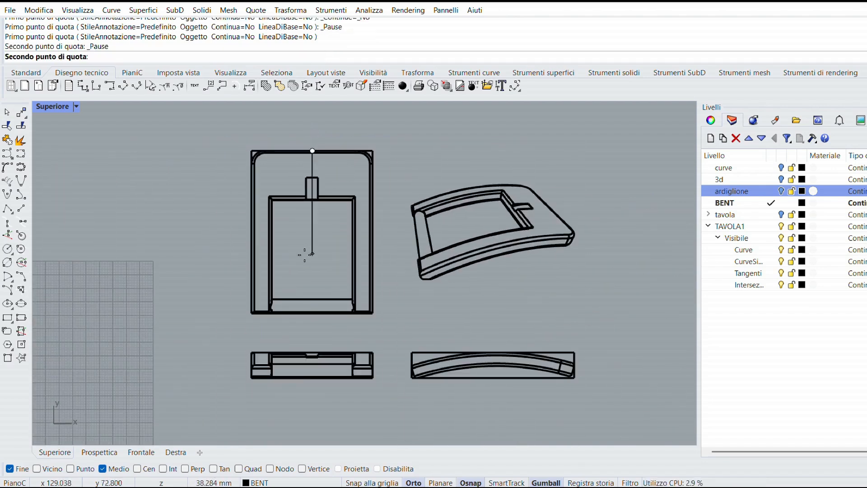
pyautogui.scroll(6, 307, 280)
pyautogui.click(361, 265)
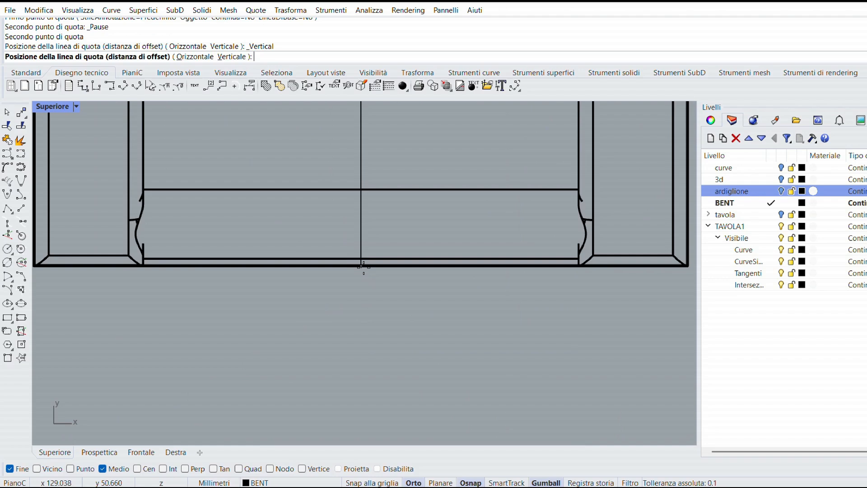
pyautogui.scroll(-6, 359, 265)
pyautogui.moveTo(340, 261); pyautogui.dragTo(309, 305, button='right')
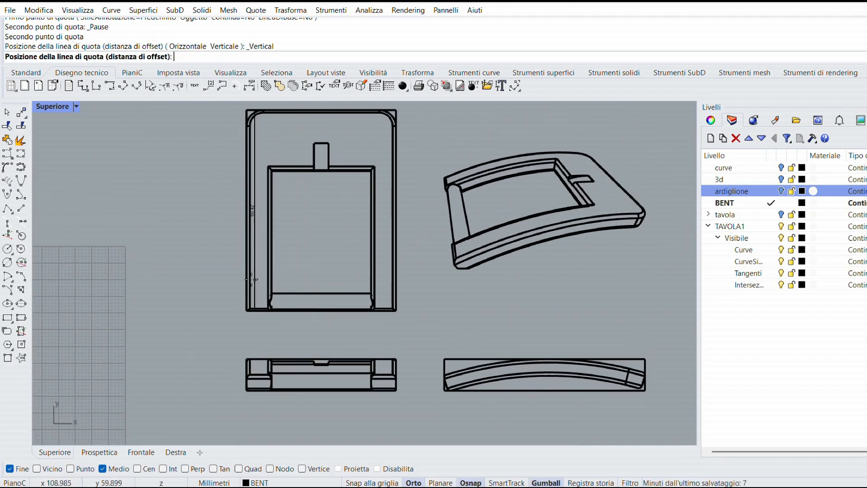
pyautogui.click(218, 268)
pyautogui.moveTo(238, 237); pyautogui.dragTo(214, 266, button='right')
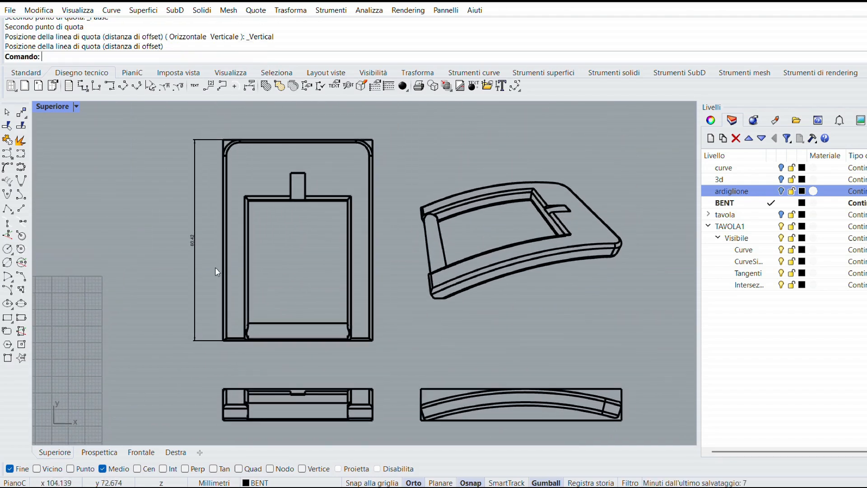
# Edit the annotation style Predefinito of the vertical dimension and set its text height to 3.
pyautogui.click(194, 234)
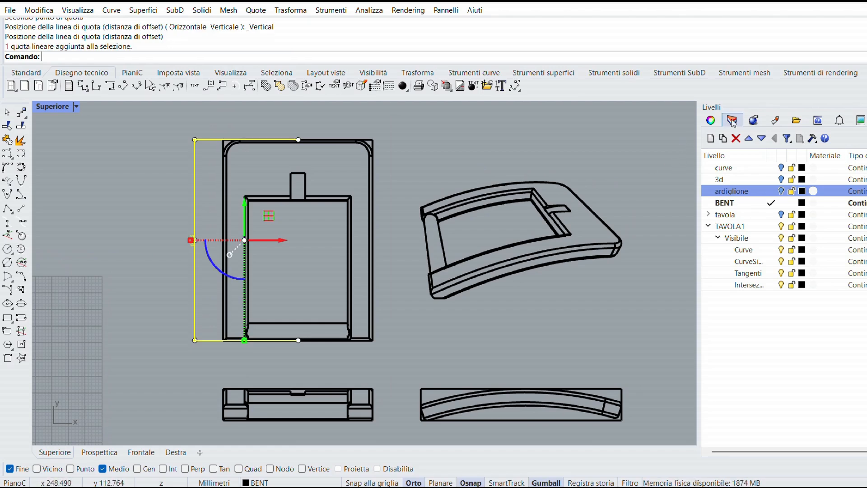
pyautogui.click(712, 121)
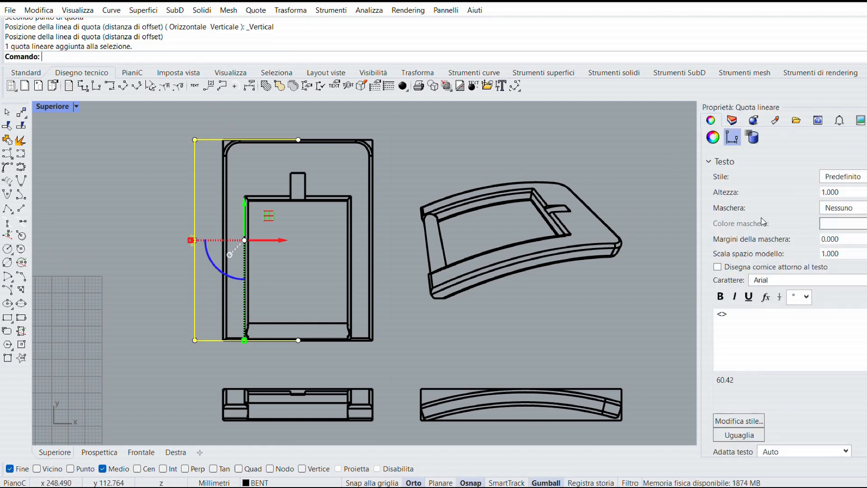
pyautogui.click(750, 423)
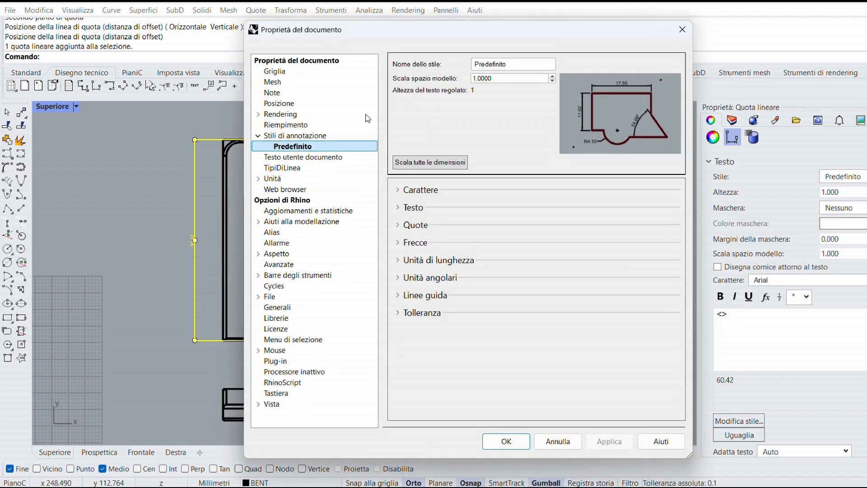
pyautogui.click(398, 190)
pyautogui.click(499, 222)
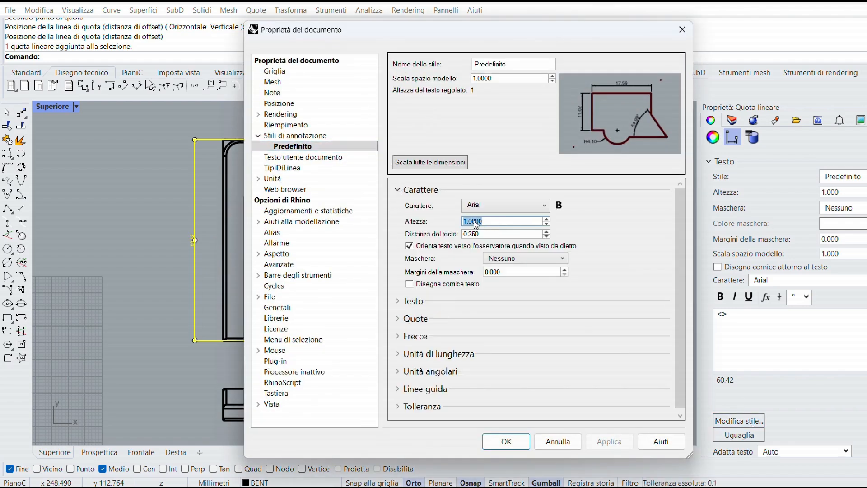
pyautogui.write('3')
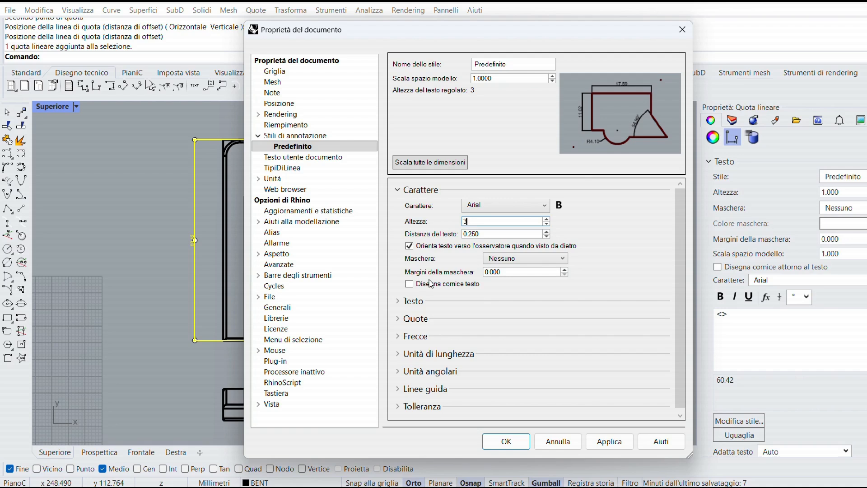
# Set the annotation style's arrow size to 3, apply the changes and deselect the dimension.
pyautogui.click(403, 338)
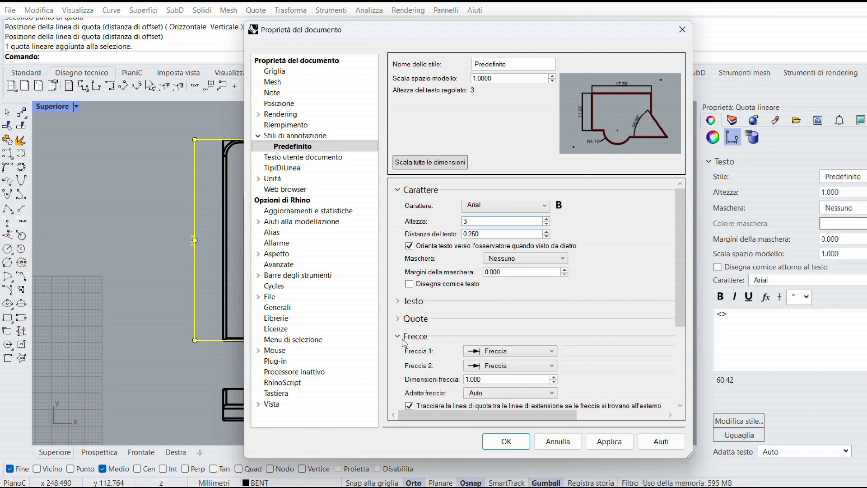
pyautogui.click(500, 382)
pyautogui.write('3')
pyautogui.click(605, 442)
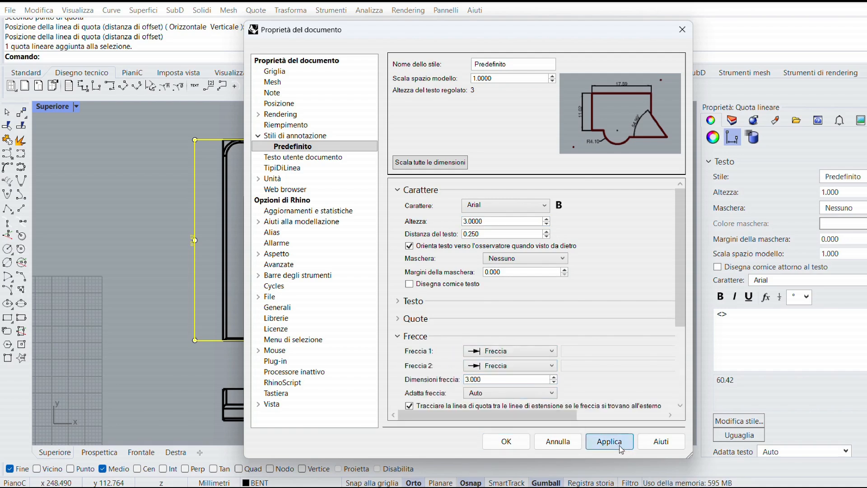
pyautogui.click(506, 441)
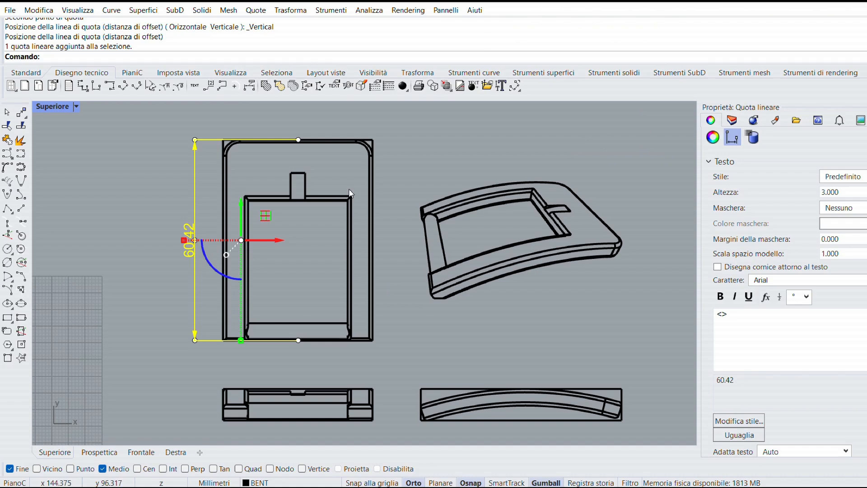
pyautogui.click(418, 156)
# Add a horizontal dimension for the top view's overall width between the bounding box's upper corners, placed above the frame.
pyautogui.scroll(5, 271, 217)
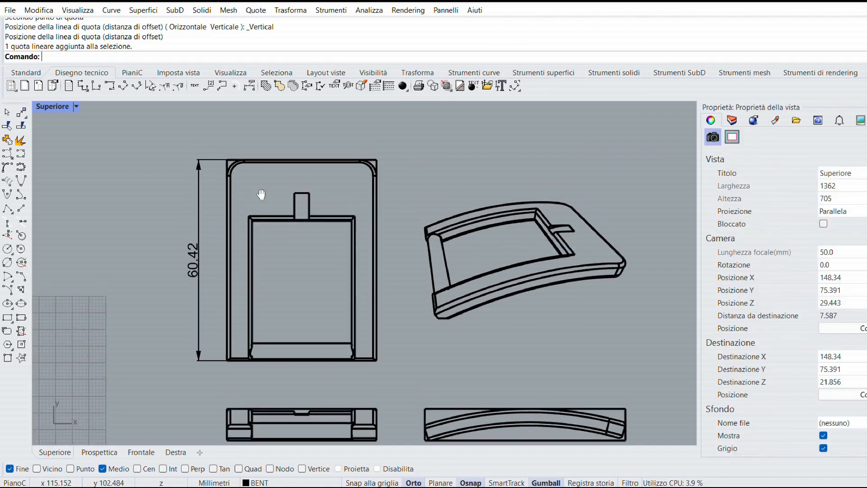
pyautogui.scroll(1, 199, 202)
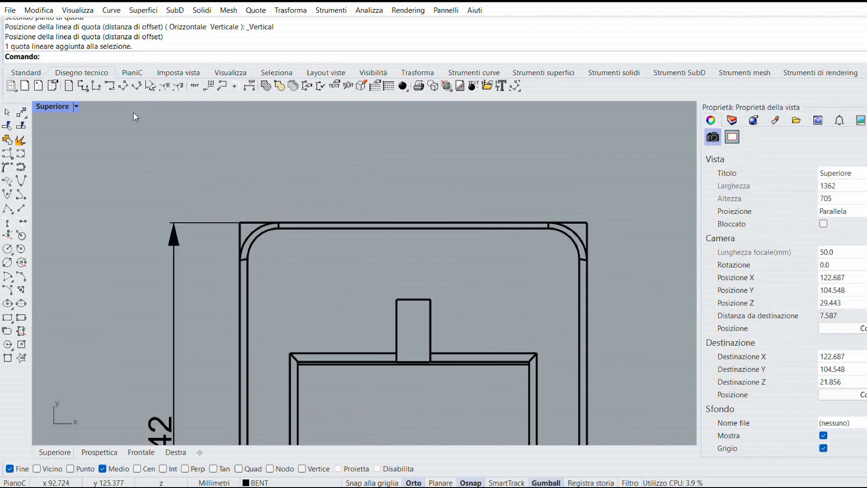
pyautogui.click(100, 90)
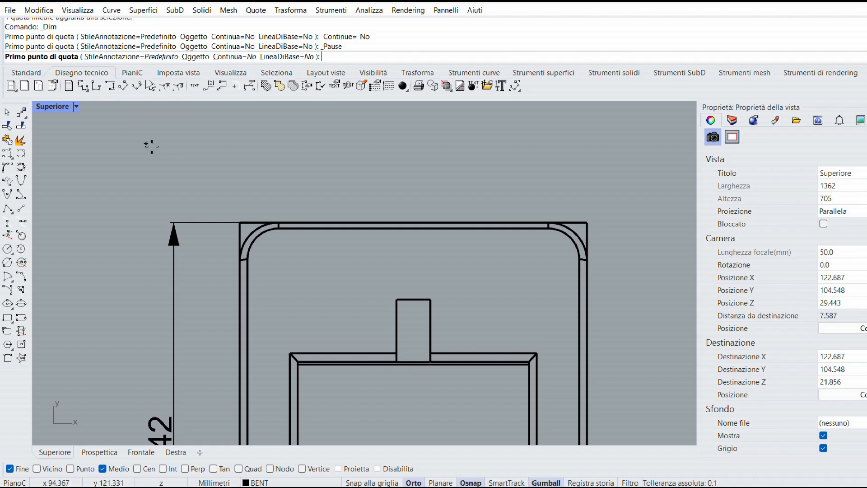
pyautogui.click(241, 216)
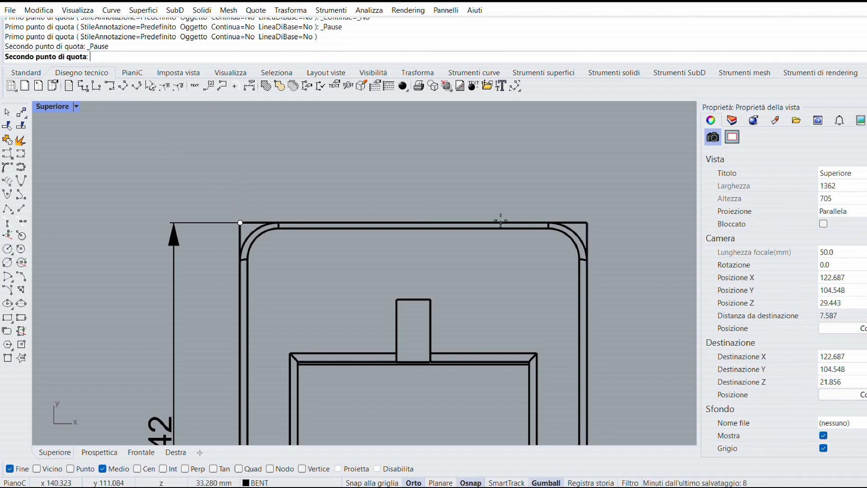
pyautogui.click(587, 222)
pyautogui.click(571, 166)
pyautogui.scroll(-2, 529, 232)
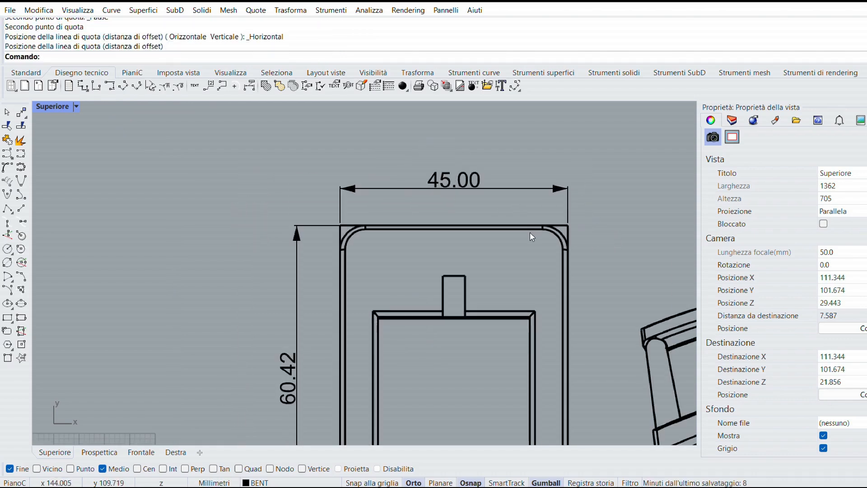
# Delete the bounding box rectangle around the top-view drawing.
pyautogui.moveTo(517, 238); pyautogui.dragTo(428, 205, button='right')
pyautogui.scroll(-3, 427, 205)
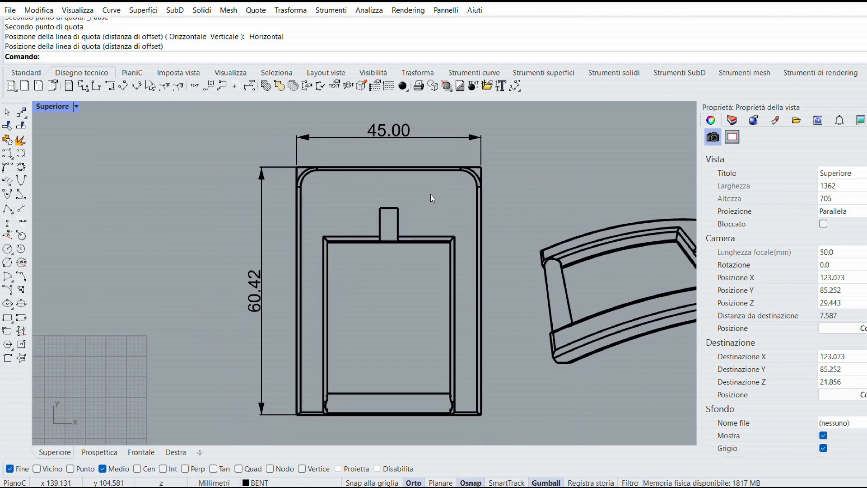
pyautogui.scroll(3, 305, 185)
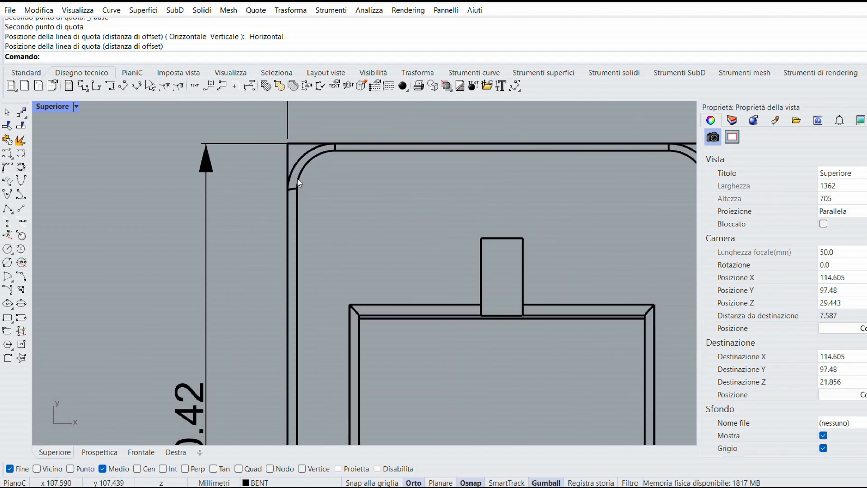
pyautogui.click(288, 158)
pyautogui.scroll(-4, 323, 189)
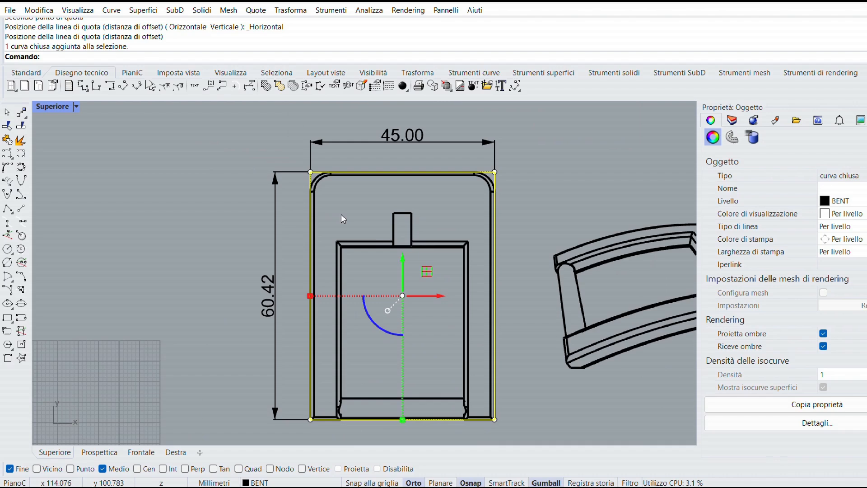
pyautogui.press('Delete')
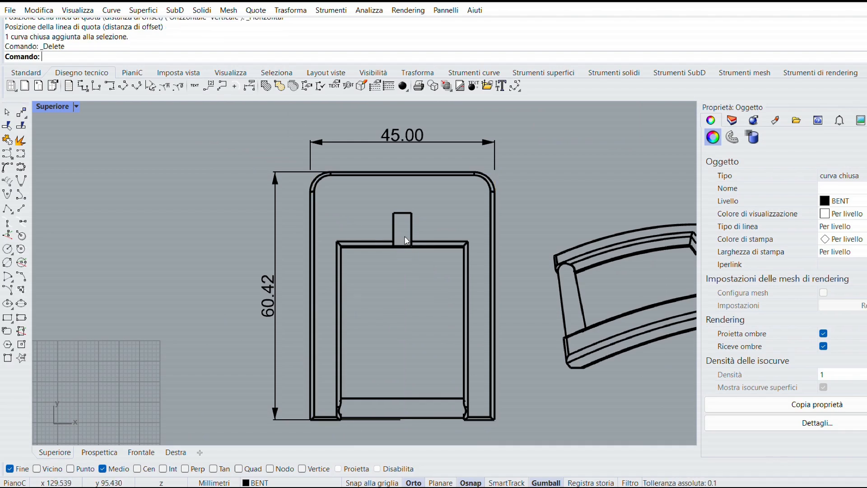
# Add a horizontal dimension for the crossbar's width at the lower end of the top view, placed below the frame.
pyautogui.moveTo(418, 381)
pyautogui.mouseDown(button='right')
pyautogui.moveTo(376, 351)
pyautogui.moveTo(383, 287)
pyautogui.moveTo(379, 299)
pyautogui.moveTo(364, 245)
pyautogui.mouseUp(button='right')
pyautogui.scroll(4, 364, 246)
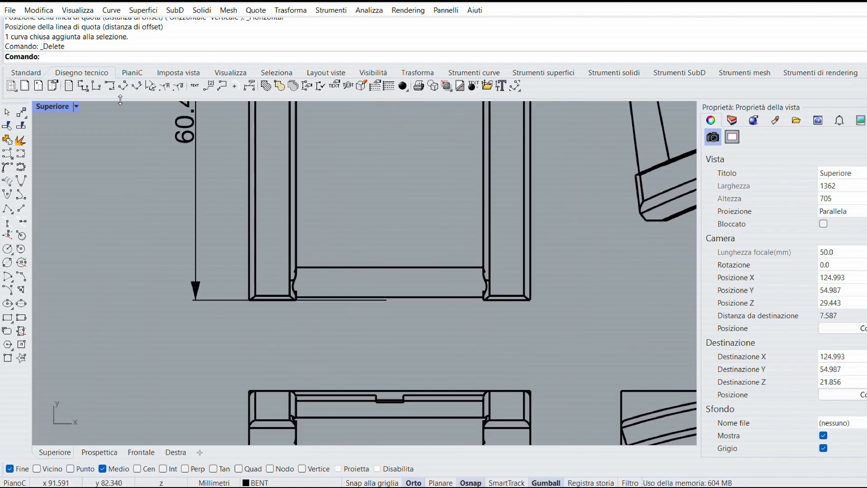
pyautogui.click(101, 90)
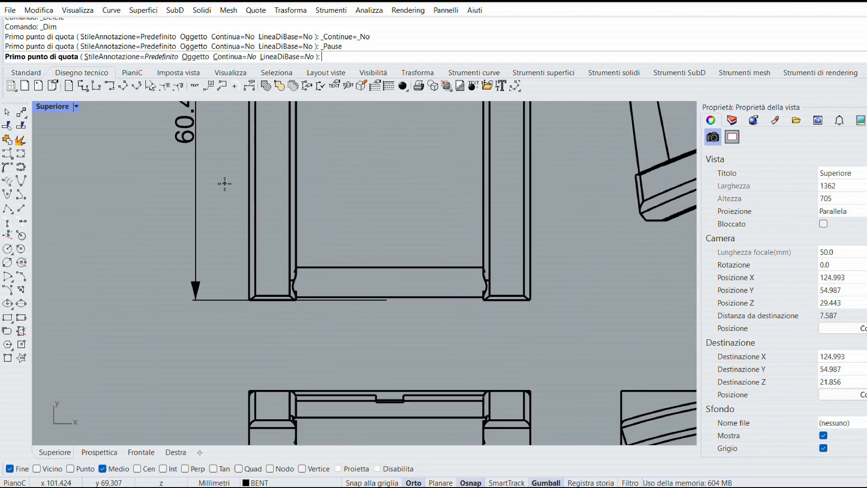
pyautogui.click(296, 267)
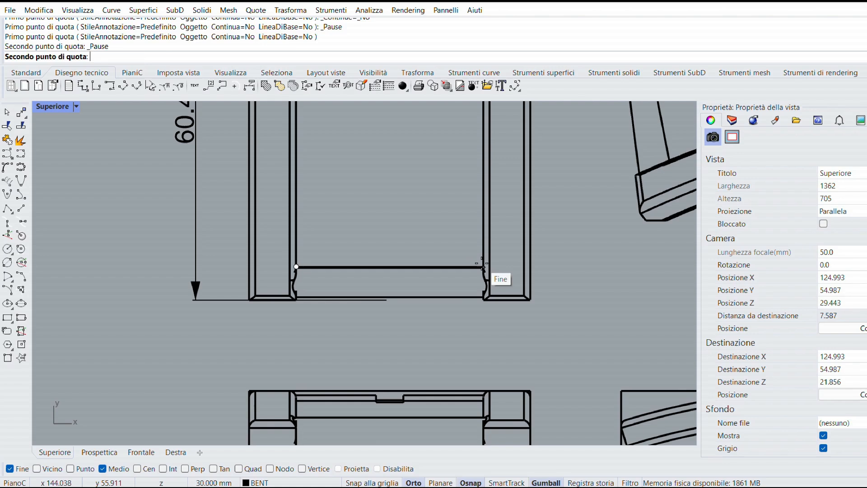
pyautogui.click(482, 266)
pyautogui.click(453, 343)
pyautogui.scroll(-4, 508, 315)
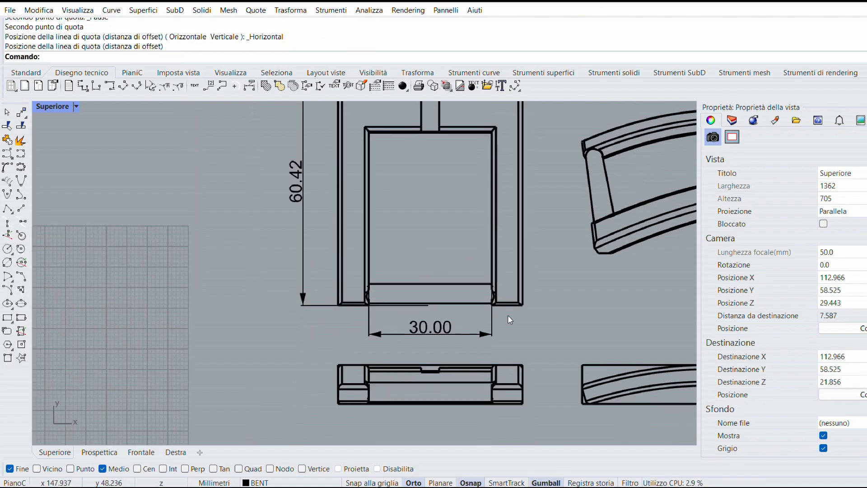
pyautogui.moveTo(515, 306)
pyautogui.mouseDown(button='right')
pyautogui.moveTo(410, 347)
pyautogui.moveTo(420, 353)
pyautogui.mouseUp(button='right')
pyautogui.scroll(-2, 448, 331)
pyautogui.scroll(3, 347, 204)
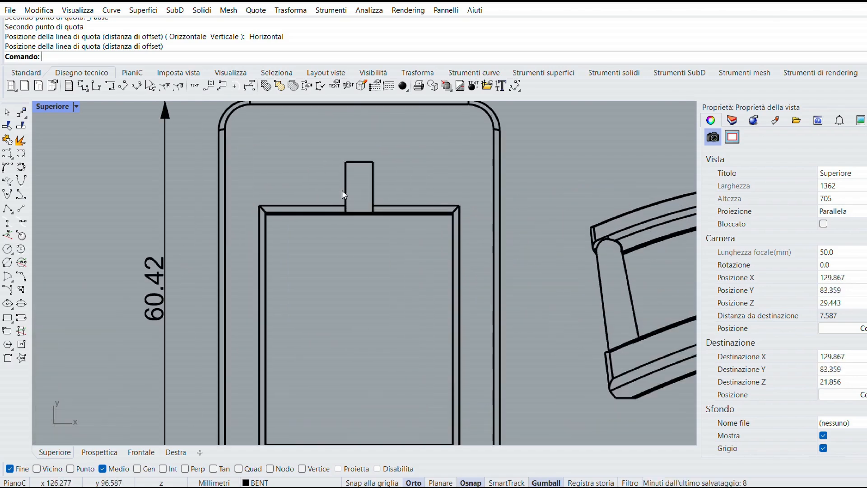
# Add a horizontal dimension for the width of the narrow notch in the top view, placed below it inside the frame opening.
pyautogui.press('Return')
pyautogui.click(346, 184)
pyautogui.click(373, 184)
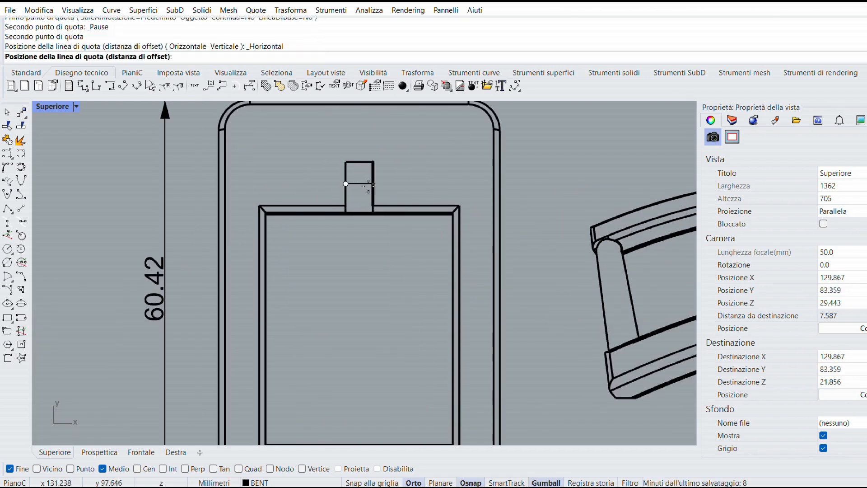
pyautogui.click(363, 261)
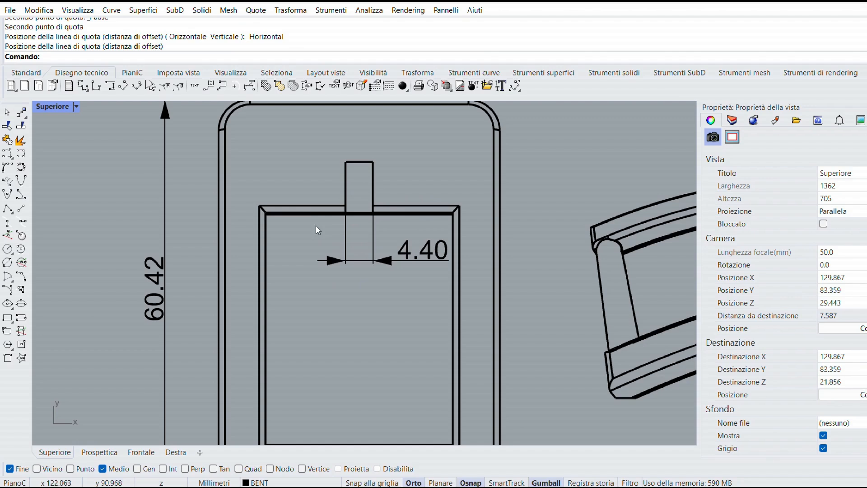
# Add a vertical dimension for the narrow notch's height down to the opening's upper inner edge, placed just outside the frame's left side.
pyautogui.click(123, 92)
pyautogui.click(345, 162)
pyautogui.click(260, 211)
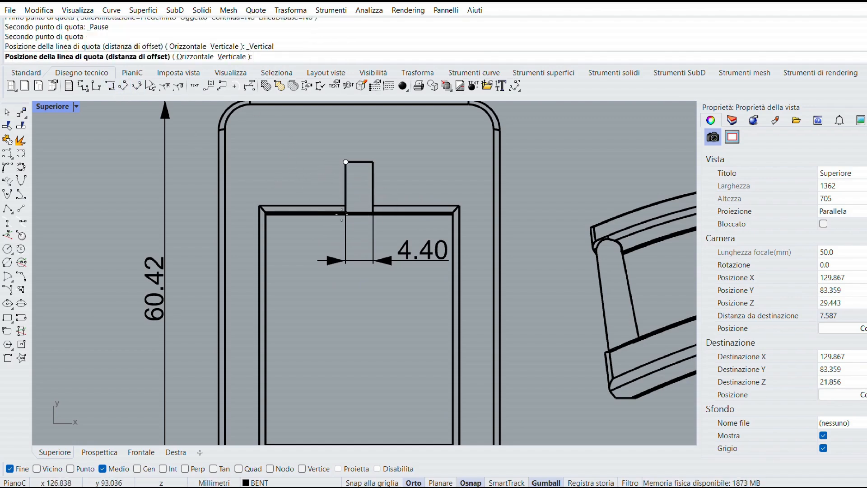
pyautogui.click(204, 215)
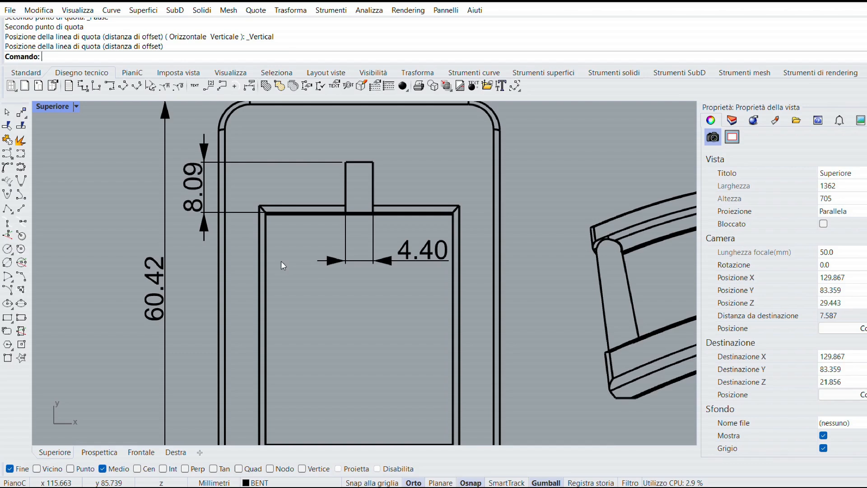
# Add a vertical dimension for the front view's overall height between the bounding box's right corners, placed to the right of the view.
pyautogui.scroll(-5, 299, 268)
pyautogui.moveTo(303, 271); pyautogui.dragTo(327, 210, button='right')
pyautogui.scroll(4, 298, 266)
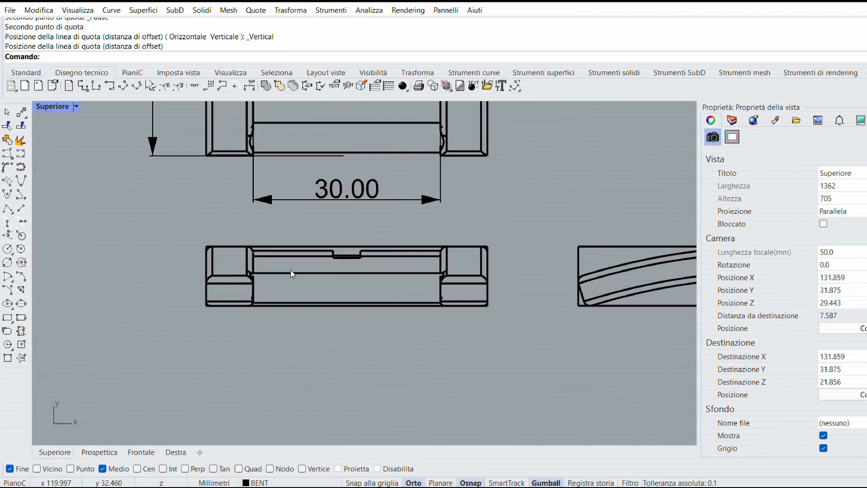
pyautogui.scroll(-4, 290, 269)
pyautogui.scroll(5, 291, 271)
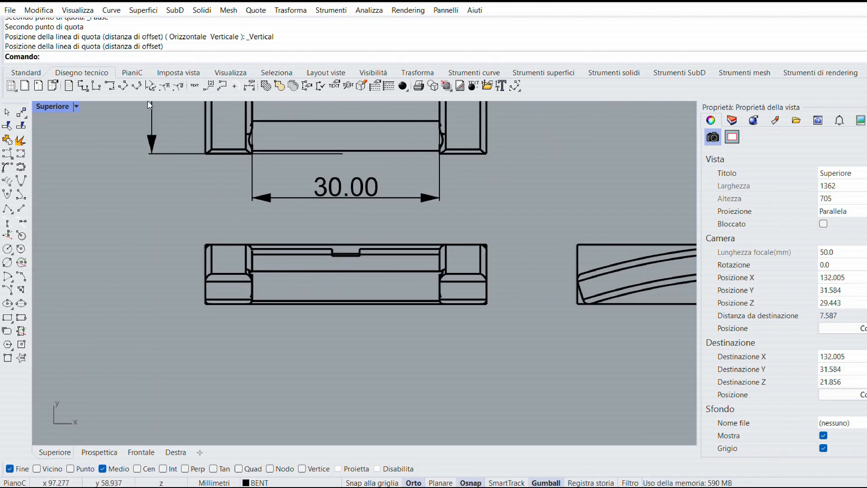
pyautogui.click(109, 85)
pyautogui.scroll(4, 501, 237)
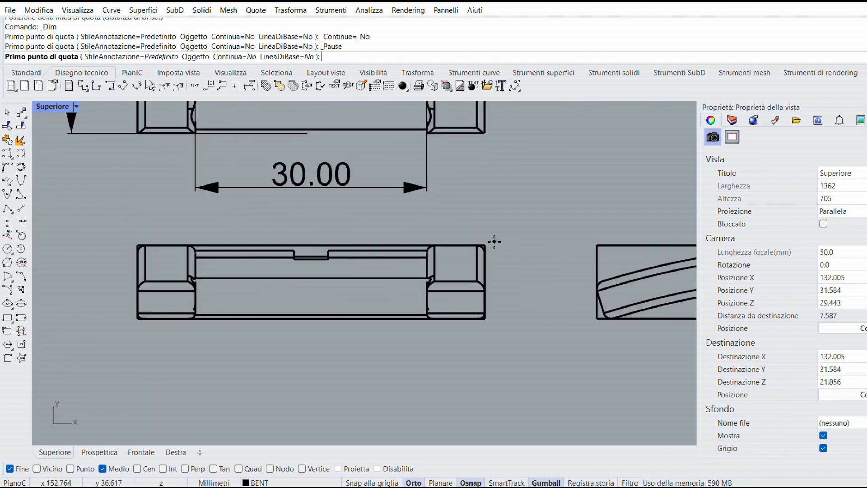
pyautogui.click(479, 247)
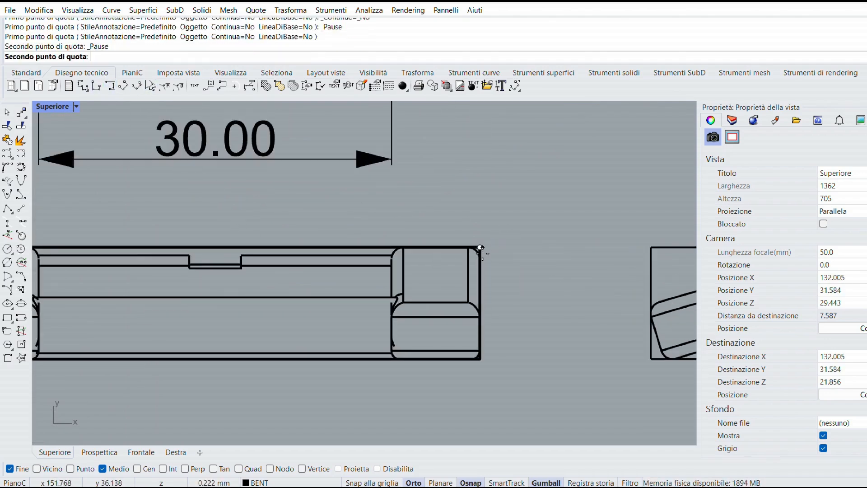
pyautogui.click(479, 359)
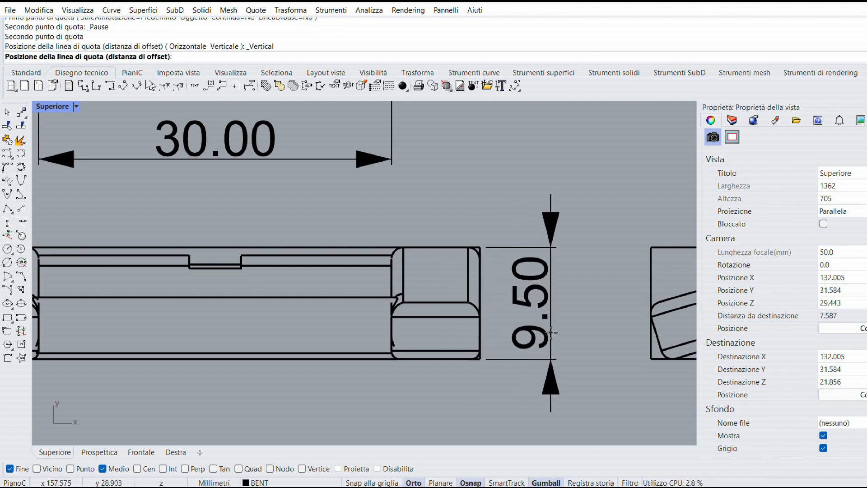
pyautogui.click(549, 333)
# Delete the bounding box rectangle around the front-view drawing.
pyautogui.scroll(-3, 289, 367)
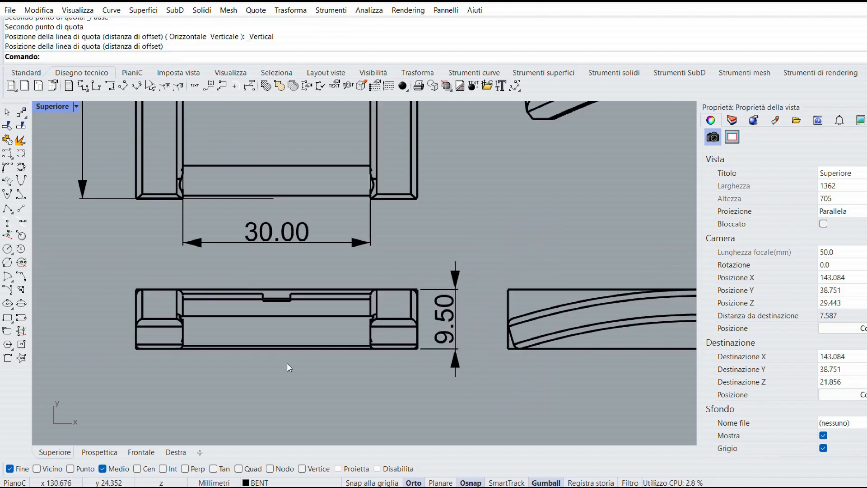
pyautogui.click(316, 347)
pyautogui.click(366, 380)
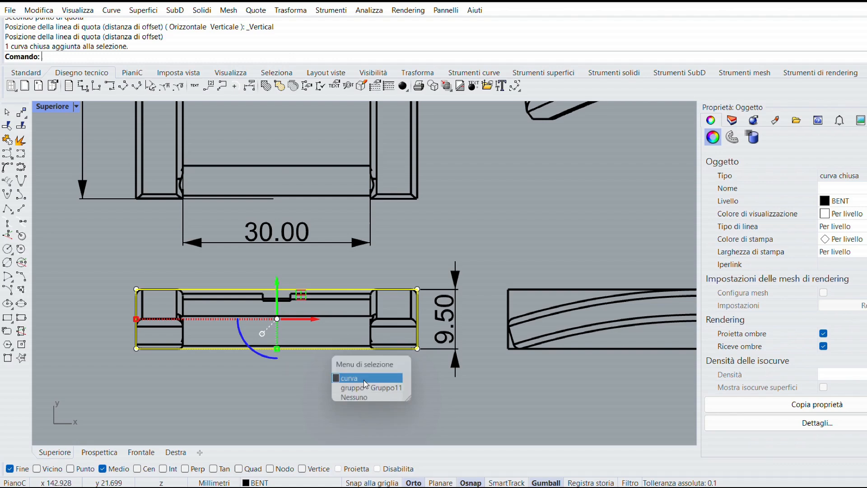
pyautogui.press('Delete')
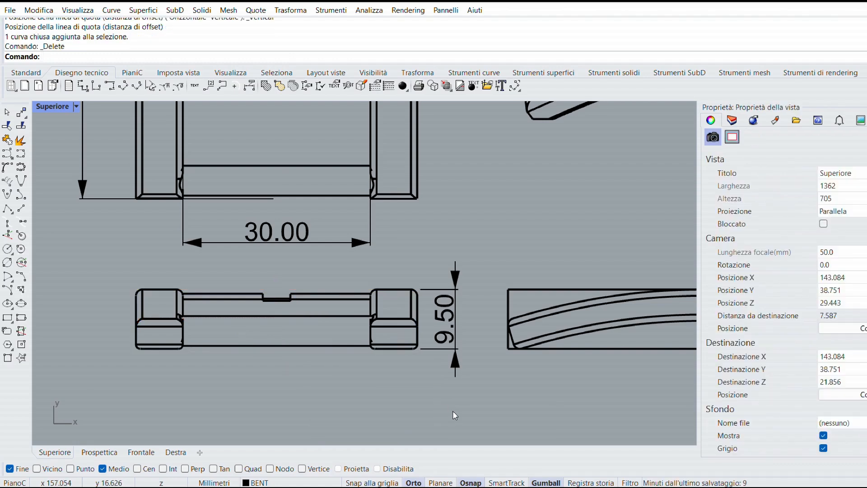
# Enable the Int and Perp snaps and dimension vertically from the side view's bounding box base to its lowest arc, placed beyond the right end.
pyautogui.scroll(-4, 602, 384)
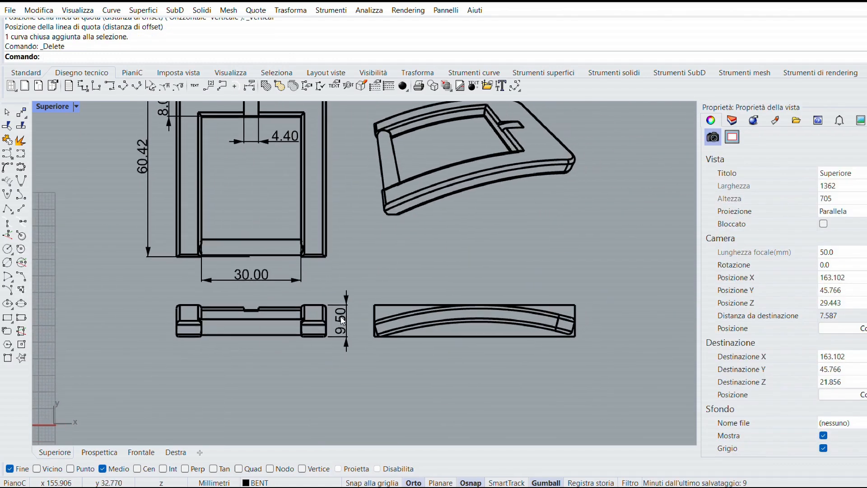
pyautogui.moveTo(425, 252); pyautogui.dragTo(394, 237, button='right')
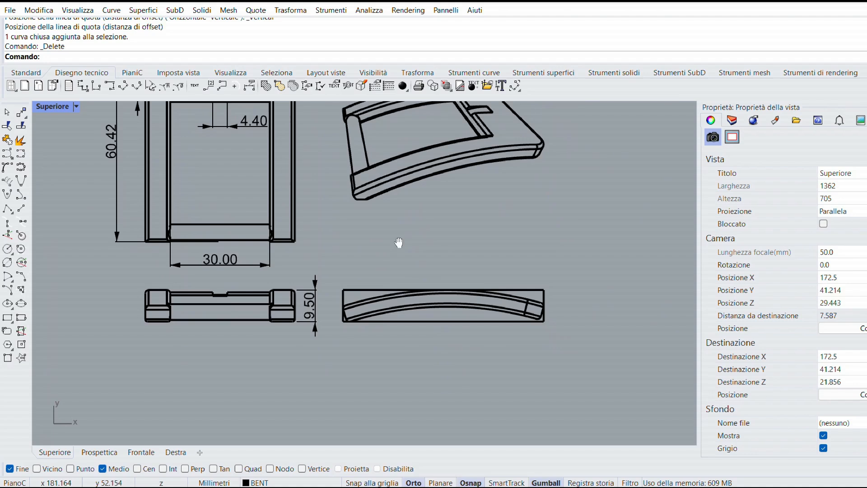
pyautogui.scroll(2, 441, 313)
pyautogui.scroll(2, 440, 313)
pyautogui.scroll(1, 439, 314)
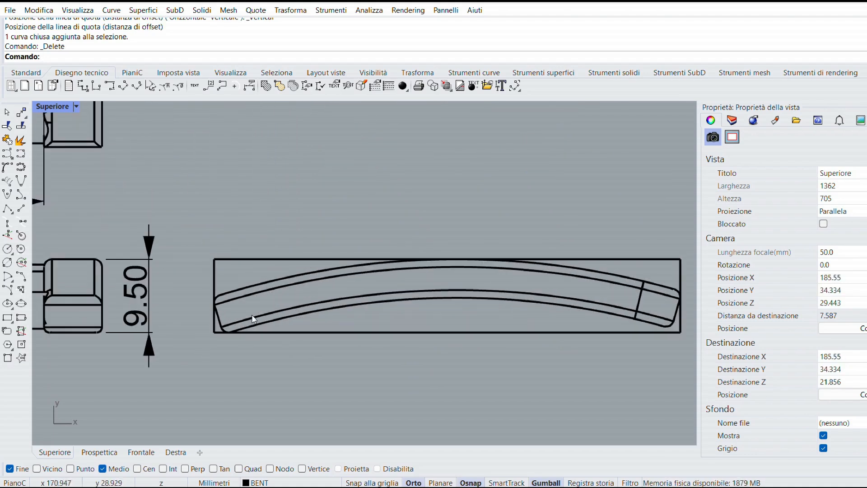
pyautogui.click(115, 87)
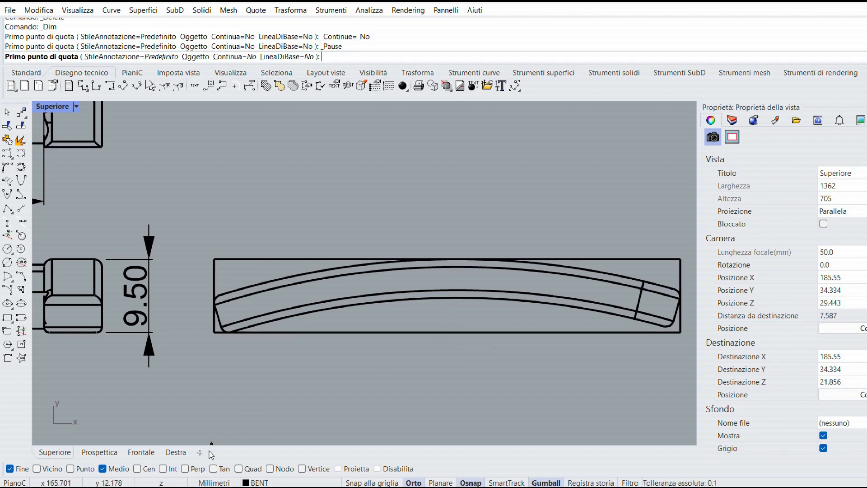
pyautogui.click(175, 468)
pyautogui.click(195, 469)
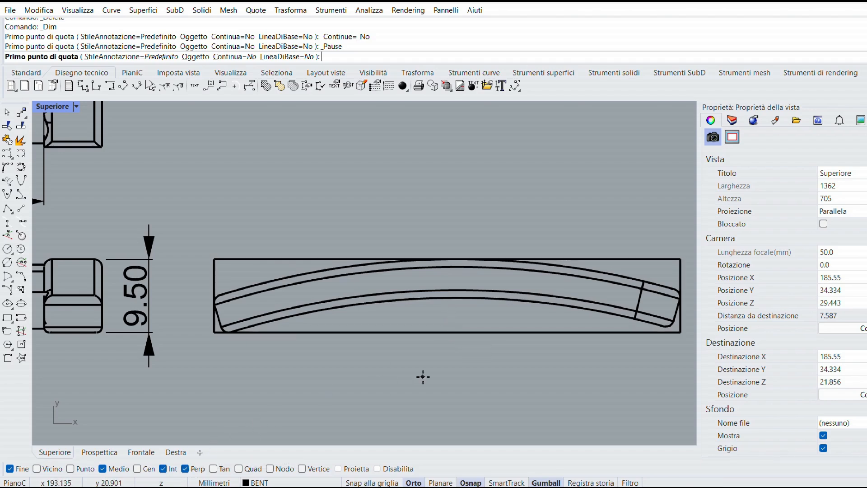
pyautogui.click(452, 331)
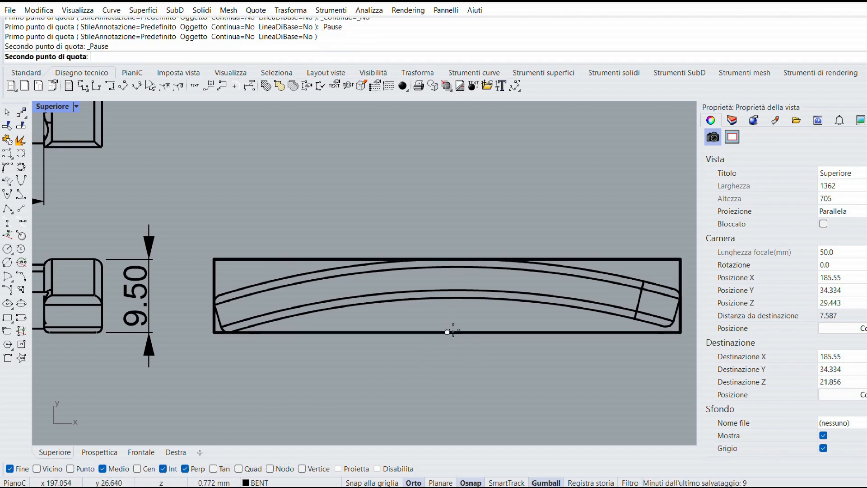
pyautogui.click(450, 298)
pyautogui.scroll(-4, 450, 315)
pyautogui.moveTo(452, 317); pyautogui.dragTo(341, 333, button='right')
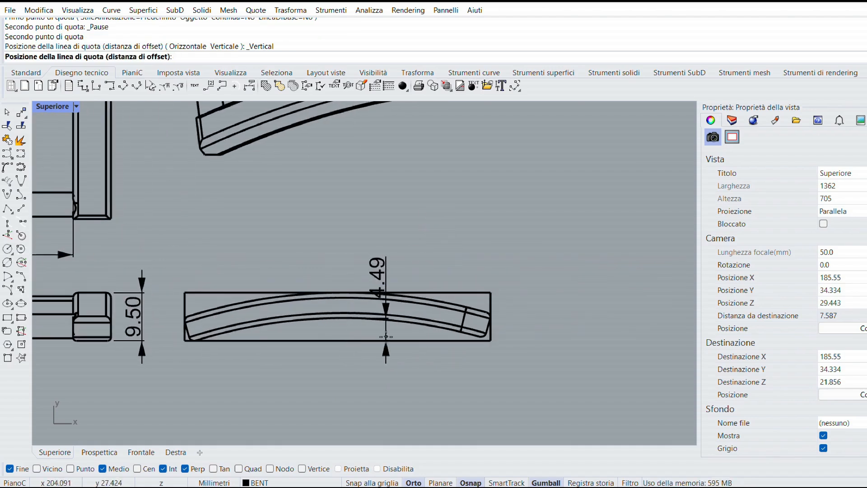
pyautogui.click(534, 399)
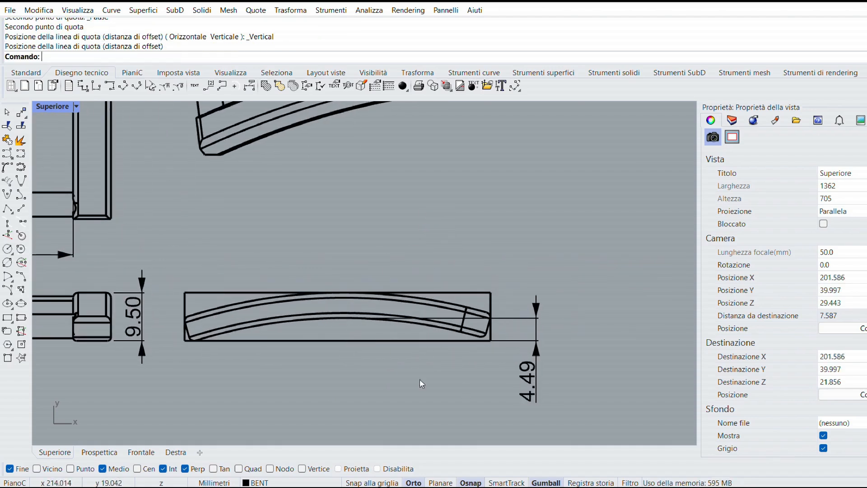
# Enable the Vicino snap and add an aligned dimension for the side view's thickness between its outermost arcs, placed beyond the right end.
pyautogui.moveTo(418, 378)
pyautogui.mouseDown(button='right')
pyautogui.moveTo(402, 375)
pyautogui.moveTo(418, 364)
pyautogui.mouseUp(button='right')
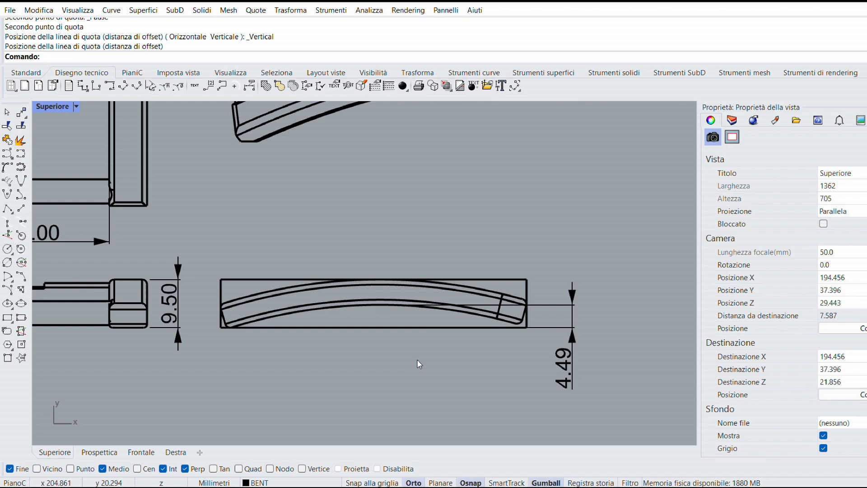
pyautogui.moveTo(403, 306); pyautogui.dragTo(333, 282, button='right')
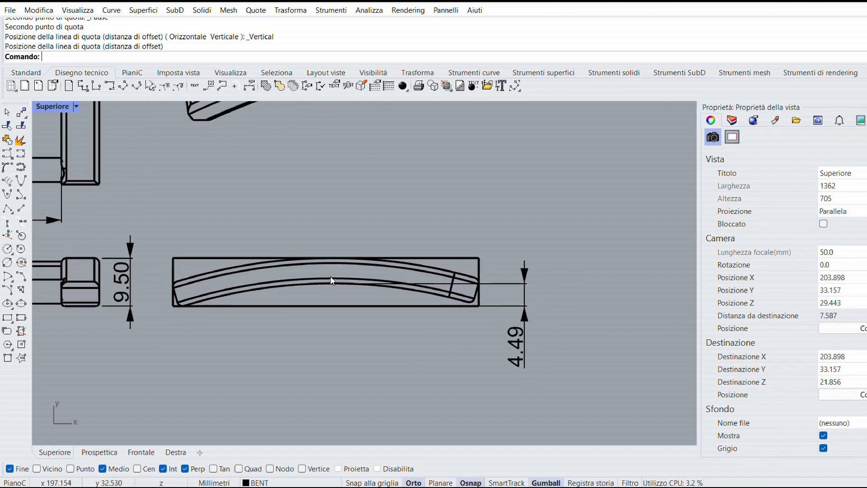
pyautogui.scroll(2, 444, 279)
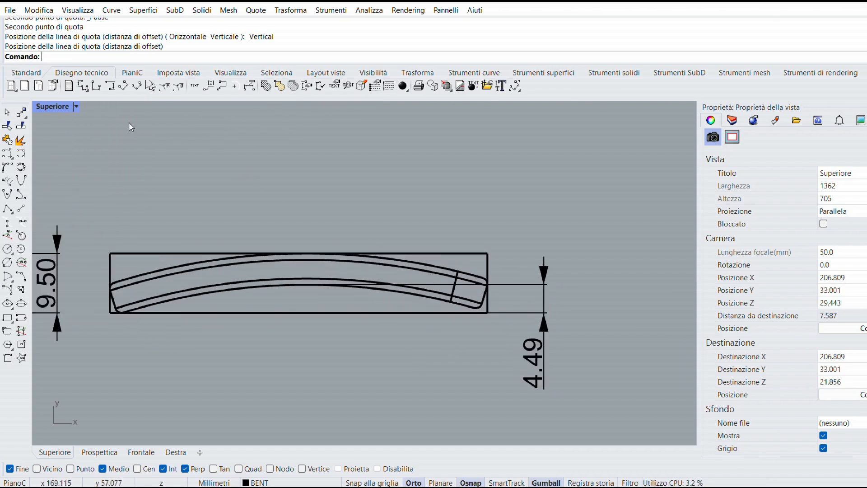
pyautogui.click(128, 88)
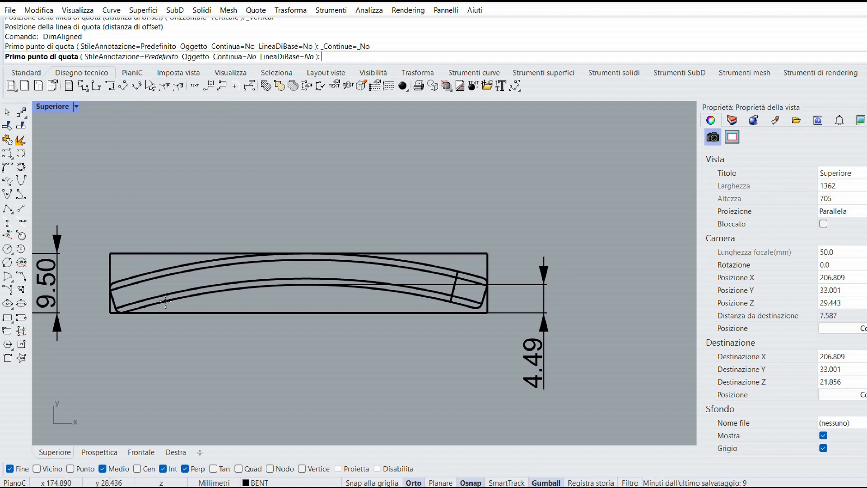
pyautogui.scroll(3, 452, 308)
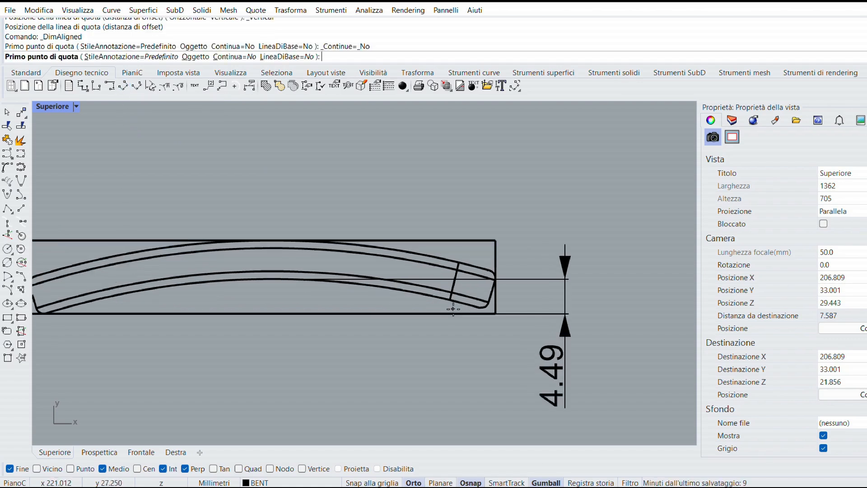
pyautogui.click(53, 468)
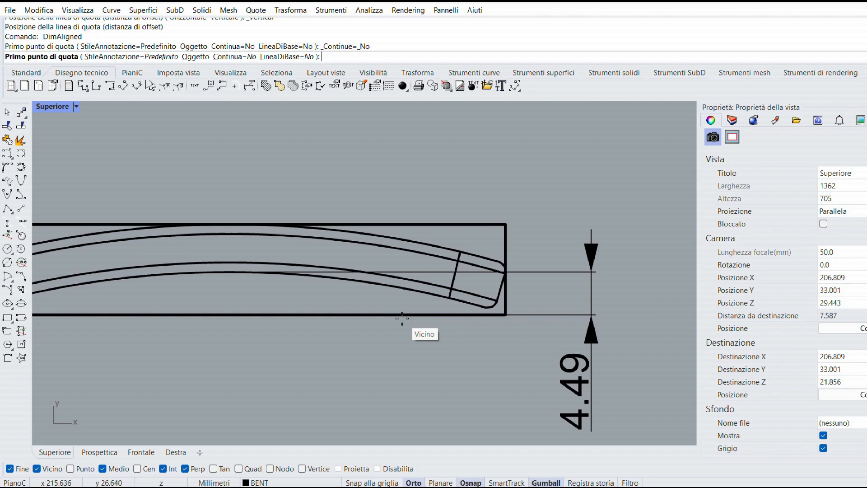
pyautogui.moveTo(211, 245); pyautogui.dragTo(373, 237, button='right')
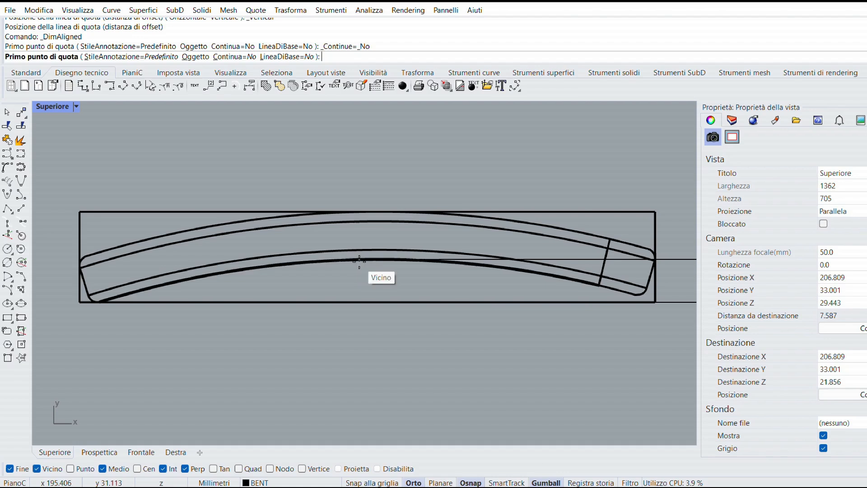
pyautogui.click(370, 209)
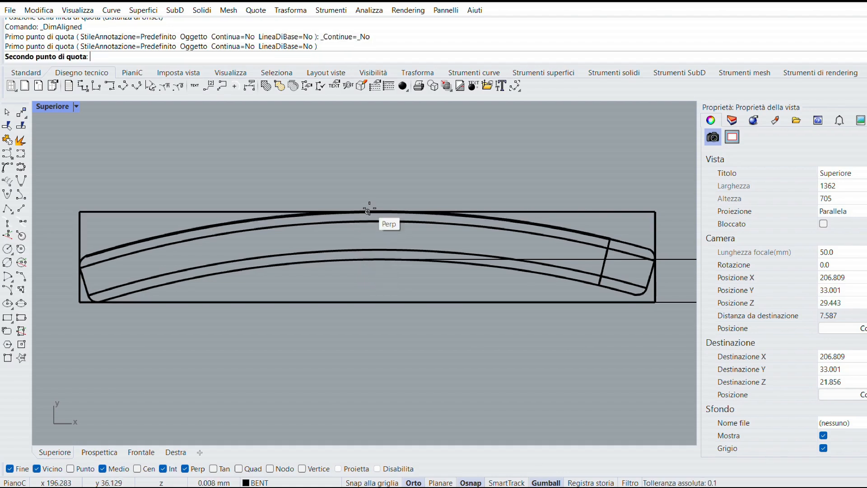
pyautogui.click(367, 259)
pyautogui.moveTo(541, 251); pyautogui.dragTo(398, 275, button='right')
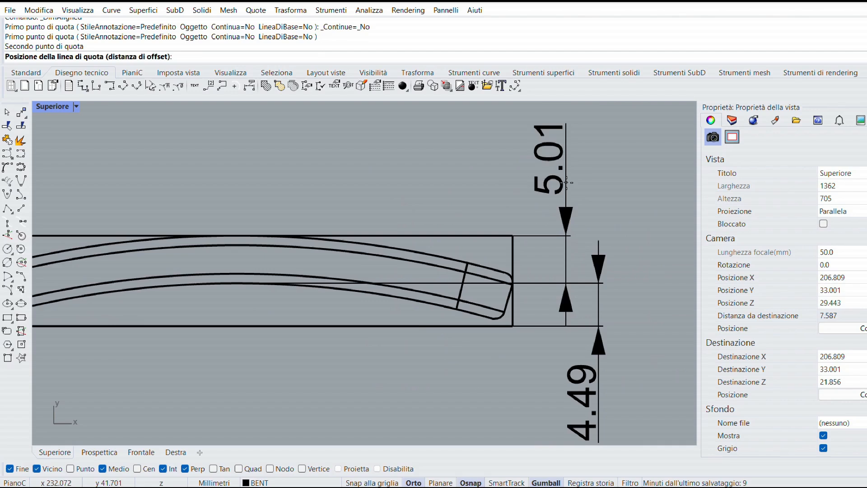
pyautogui.moveTo(577, 186); pyautogui.dragTo(513, 267, button='right')
pyautogui.click(577, 253)
pyautogui.scroll(-4, 377, 270)
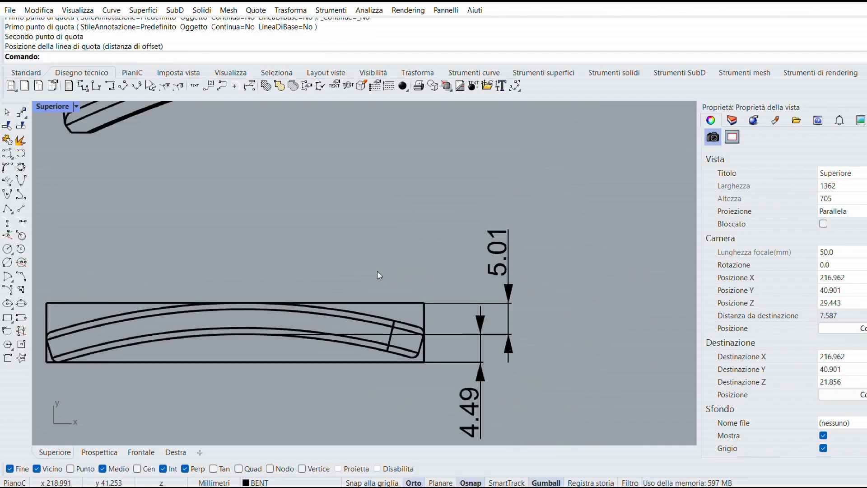
# Add a radius dimension to the top view's upper-right outer corner arc, placed just outside the frame.
pyautogui.scroll(-2, 378, 272)
pyautogui.moveTo(290, 269); pyautogui.dragTo(355, 250, button='right')
pyautogui.scroll(-2, 356, 250)
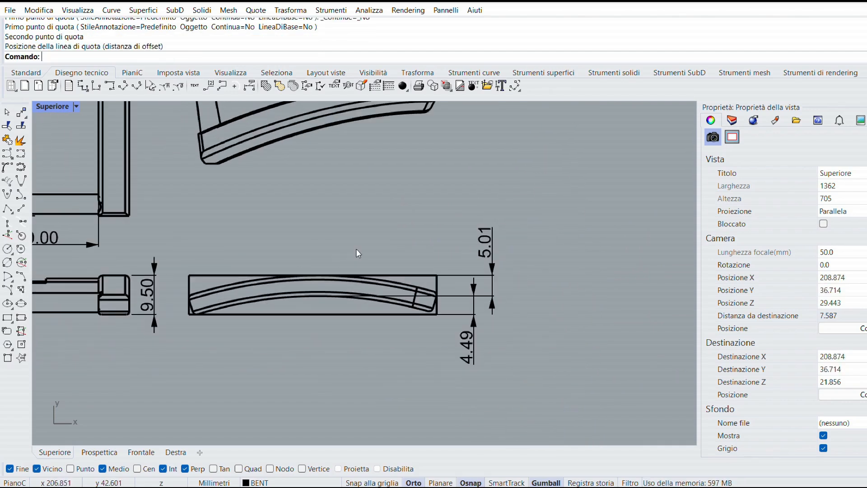
pyautogui.moveTo(324, 223)
pyautogui.mouseDown(button='right')
pyautogui.moveTo(418, 298)
pyautogui.moveTo(439, 297)
pyautogui.moveTo(460, 368)
pyautogui.moveTo(465, 300)
pyautogui.moveTo(465, 333)
pyautogui.mouseUp(button='right')
pyautogui.scroll(-2, 435, 292)
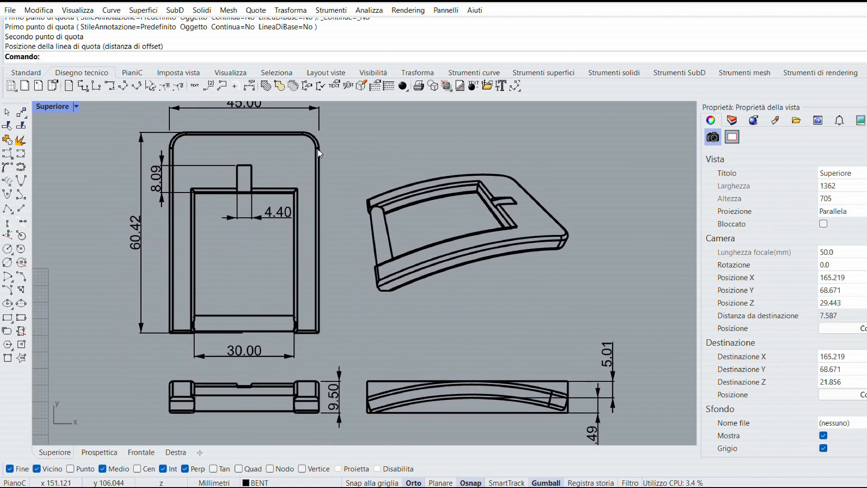
pyautogui.scroll(6, 317, 148)
pyautogui.moveTo(329, 155); pyautogui.dragTo(368, 221, button='right')
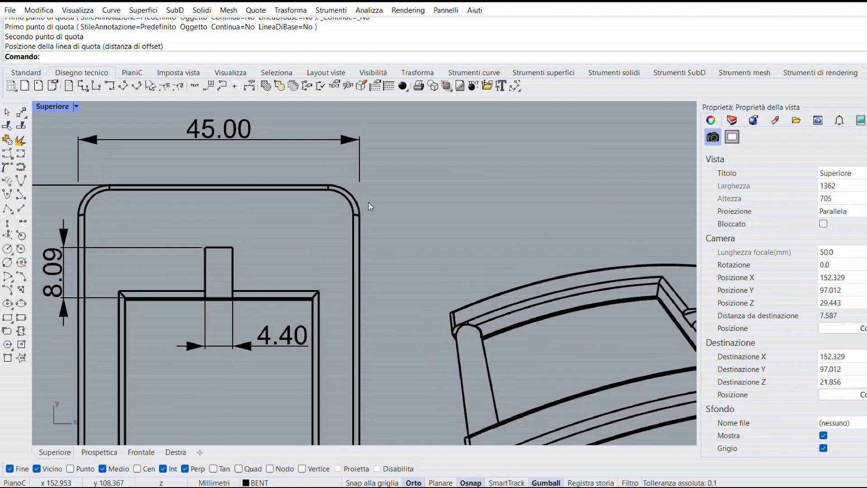
pyautogui.scroll(1, 370, 206)
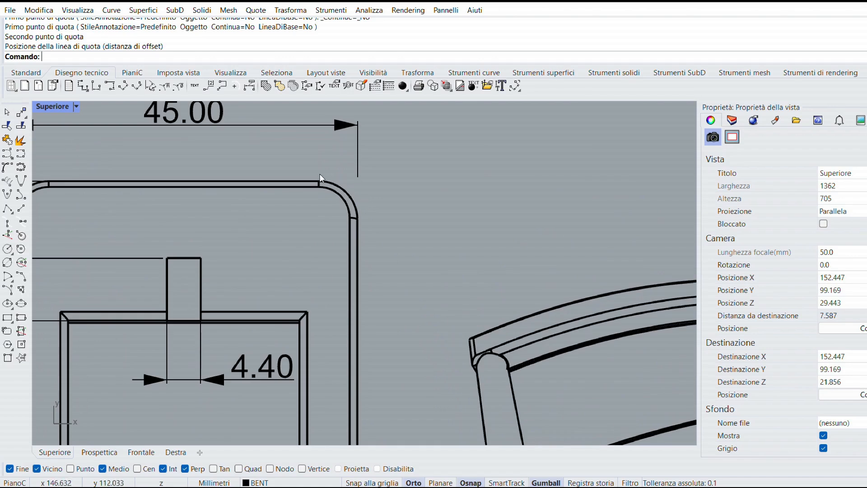
pyautogui.click(165, 87)
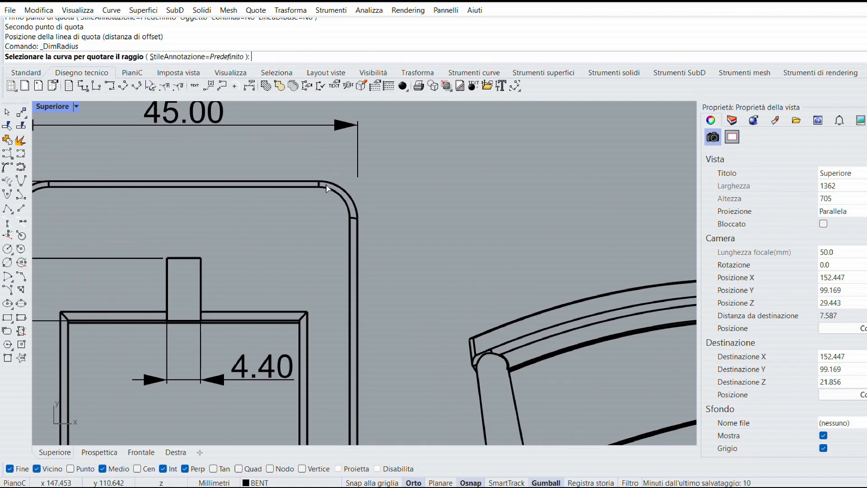
pyautogui.click(355, 200)
pyautogui.click(388, 225)
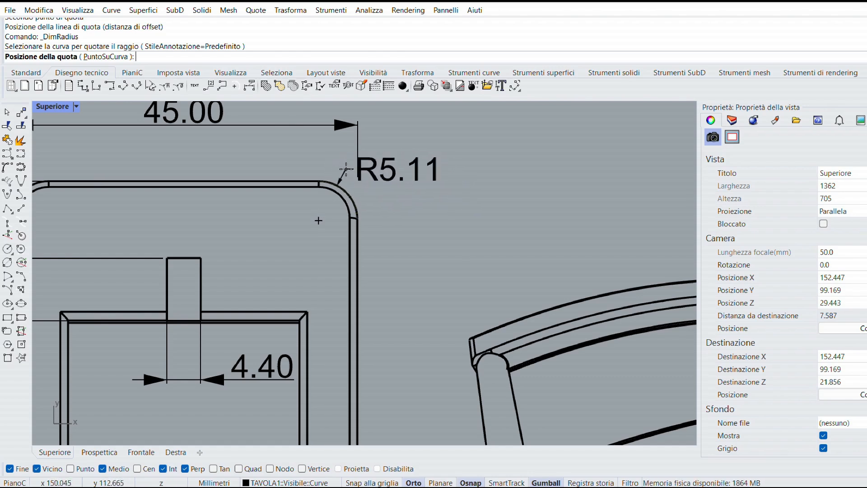
pyautogui.click(371, 189)
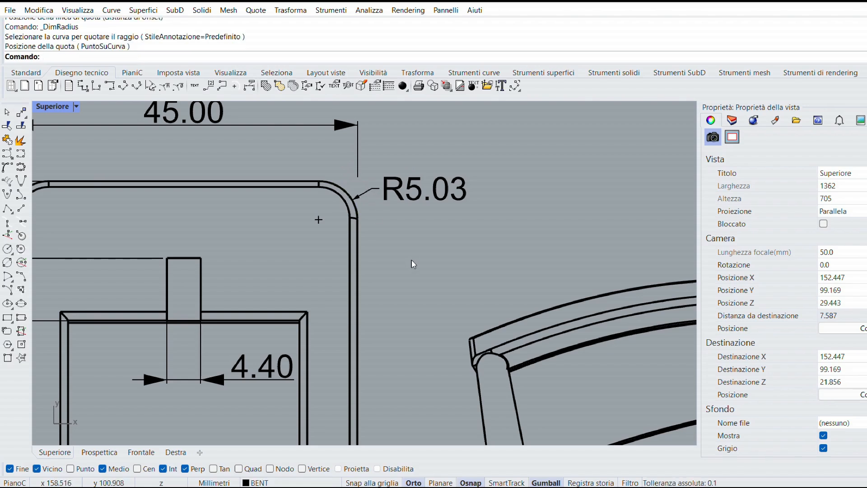
# Override the text of the top view's corner radius dimension with R5.00.
pyautogui.click(420, 186)
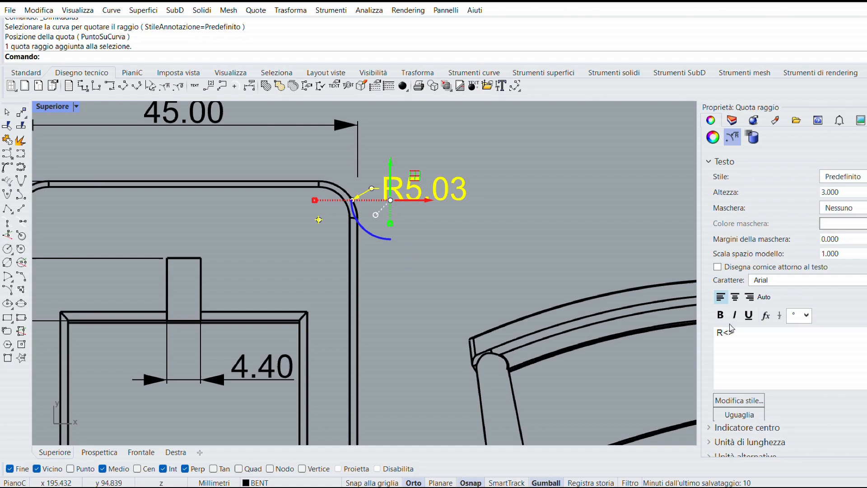
pyautogui.click(747, 336)
pyautogui.press('BackSpace')
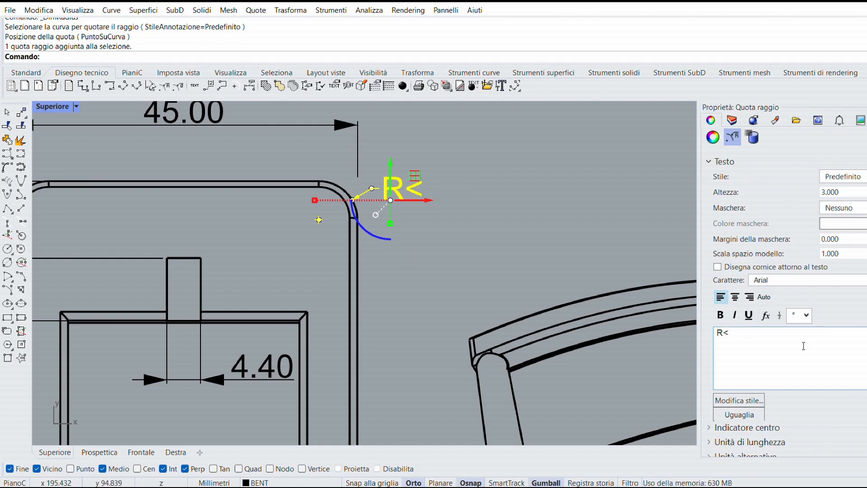
pyautogui.write('5.00')
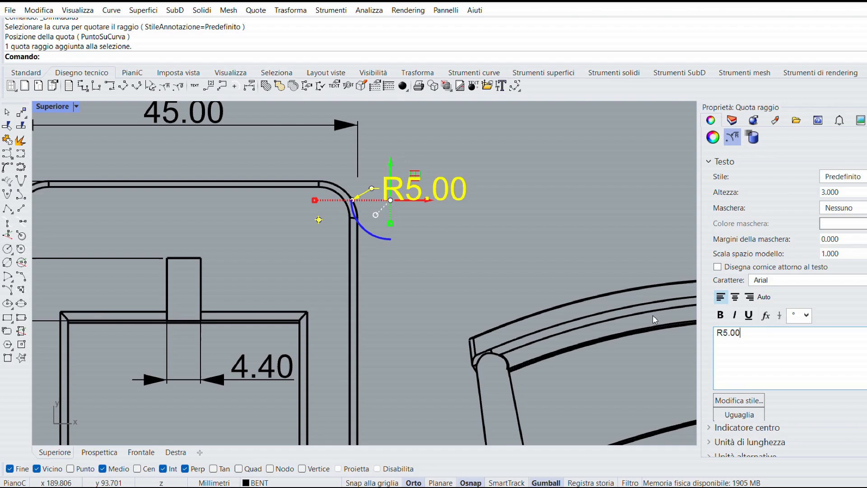
pyautogui.click(496, 233)
# Override the text of the side view's thickness dimension with 5.00.
pyautogui.scroll(-4, 500, 238)
pyautogui.moveTo(533, 307)
pyautogui.mouseDown(button='right')
pyautogui.moveTo(386, 255)
pyautogui.moveTo(380, 240)
pyautogui.mouseUp(button='right')
pyautogui.scroll(-4, 380, 239)
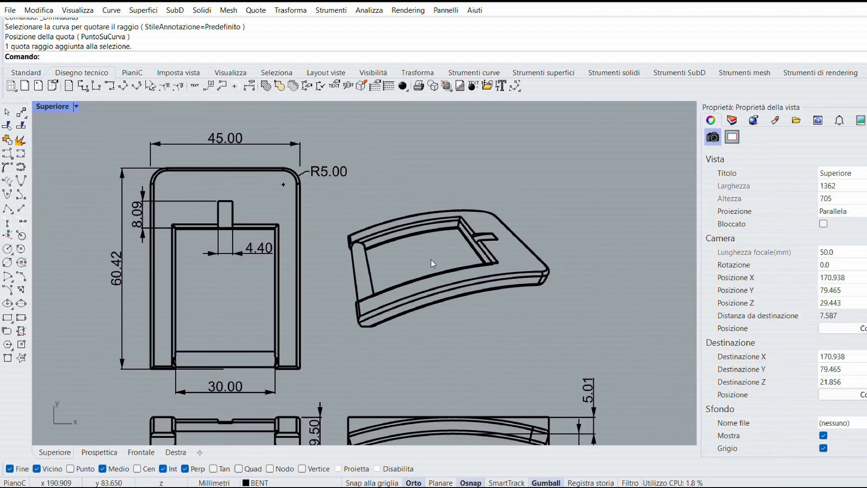
pyautogui.moveTo(472, 347); pyautogui.dragTo(417, 245, button='right')
pyautogui.scroll(3, 534, 311)
pyautogui.click(543, 304)
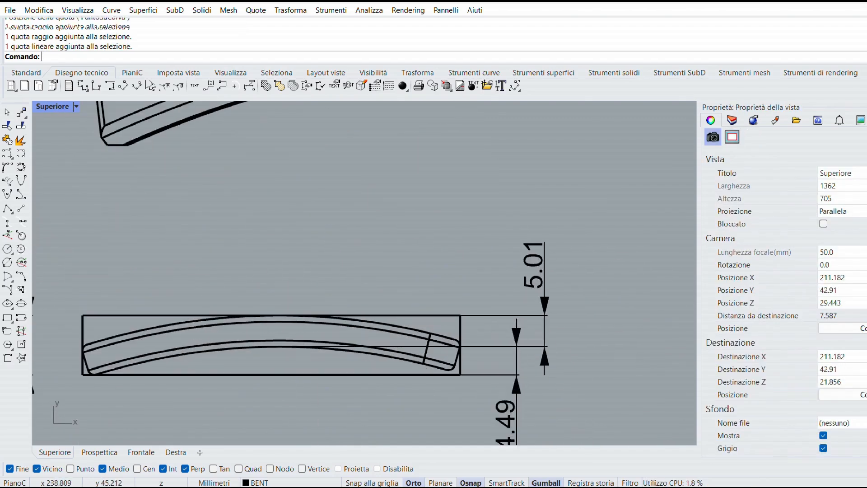
pyautogui.moveTo(733, 314); pyautogui.dragTo(710, 317)
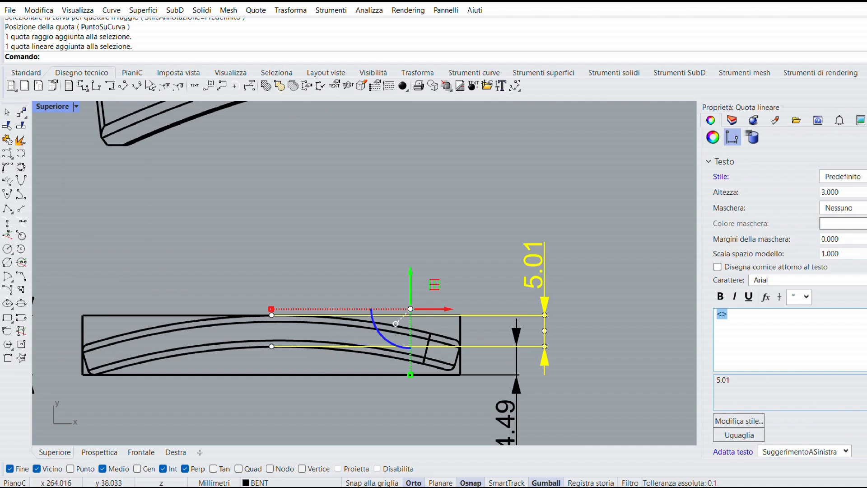
pyautogui.write('5.00')
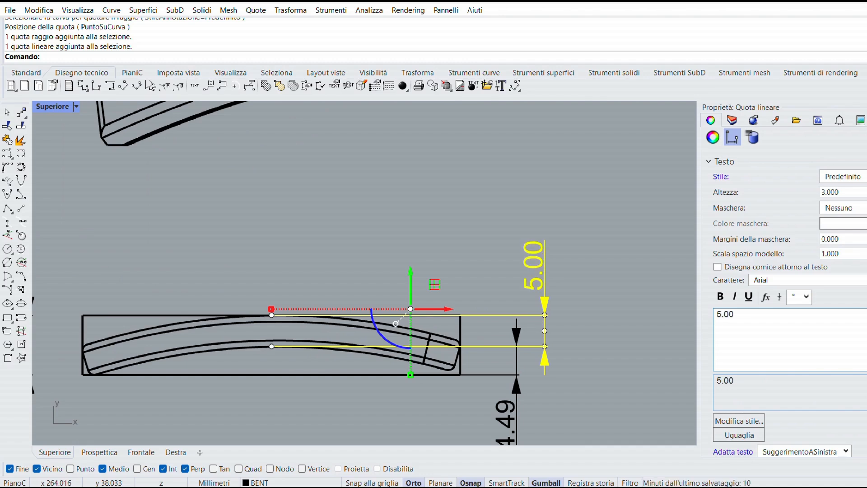
pyautogui.click(592, 229)
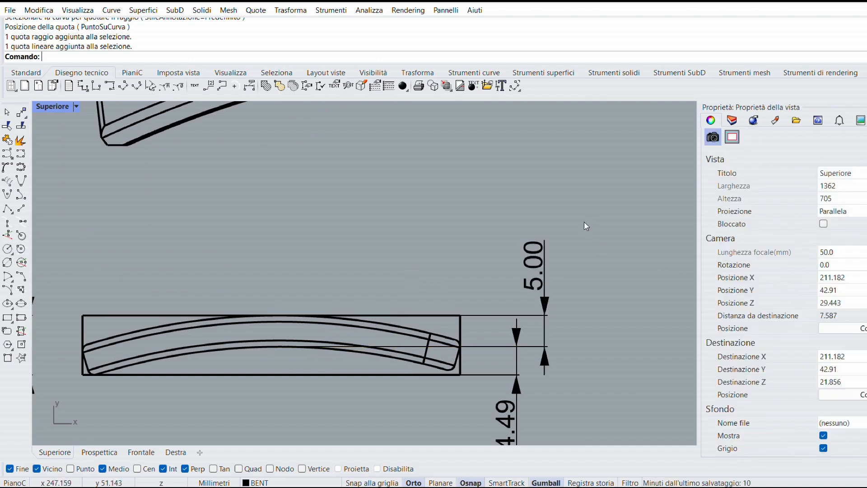
# Add a vertical dimension for the top view's inner opening, from the frame's lower inner corner to the opening's upper corner, placed right of the frame.
pyautogui.scroll(-10, 320, 220)
pyautogui.moveTo(321, 221)
pyautogui.mouseDown(button='right')
pyautogui.moveTo(453, 321)
pyautogui.moveTo(464, 311)
pyautogui.mouseUp(button='right')
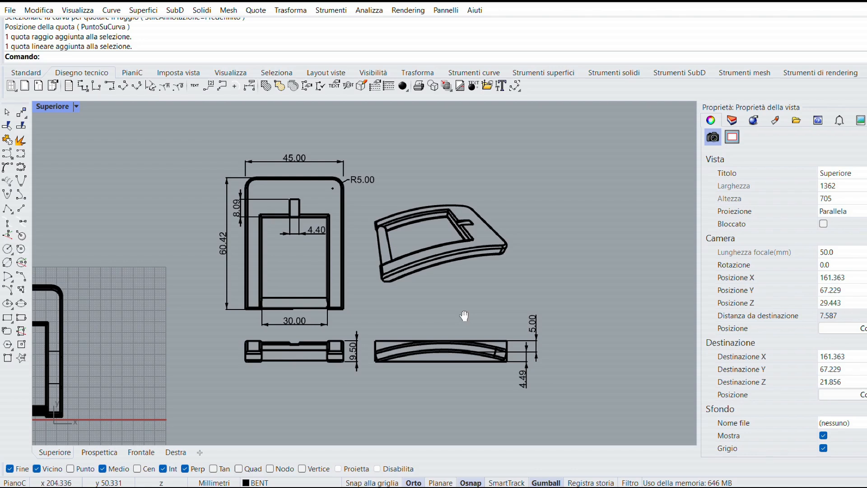
pyautogui.scroll(2, 435, 279)
pyautogui.moveTo(435, 278); pyautogui.dragTo(443, 303, button='right')
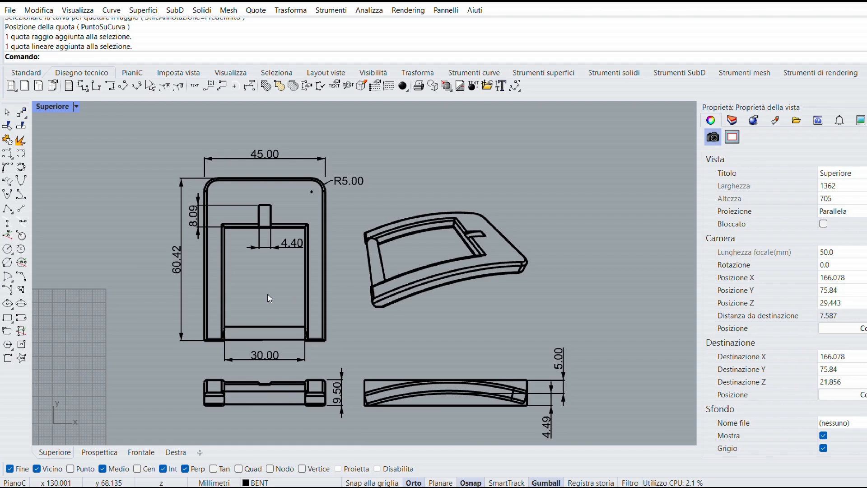
pyautogui.scroll(3, 267, 294)
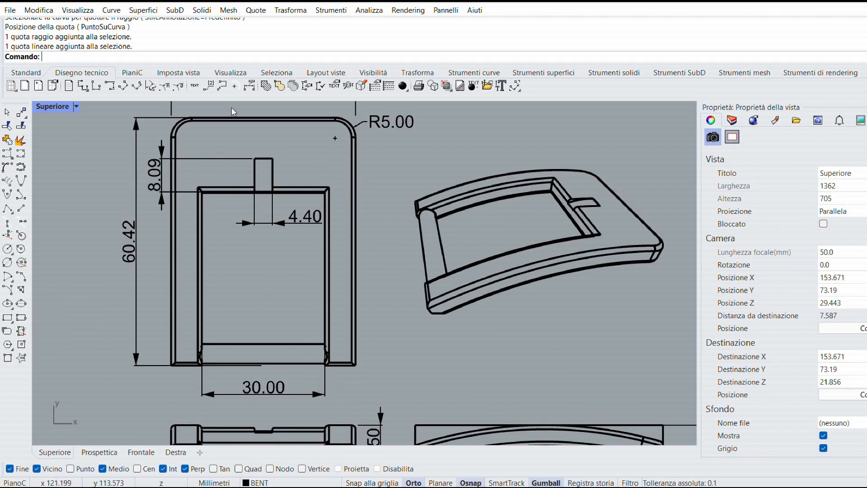
pyautogui.click(109, 86)
pyautogui.scroll(2, 227, 310)
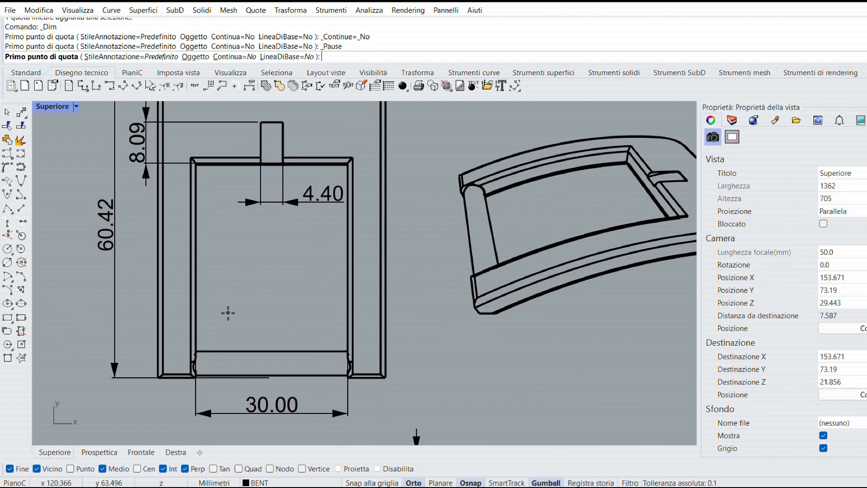
pyautogui.scroll(4, 307, 375)
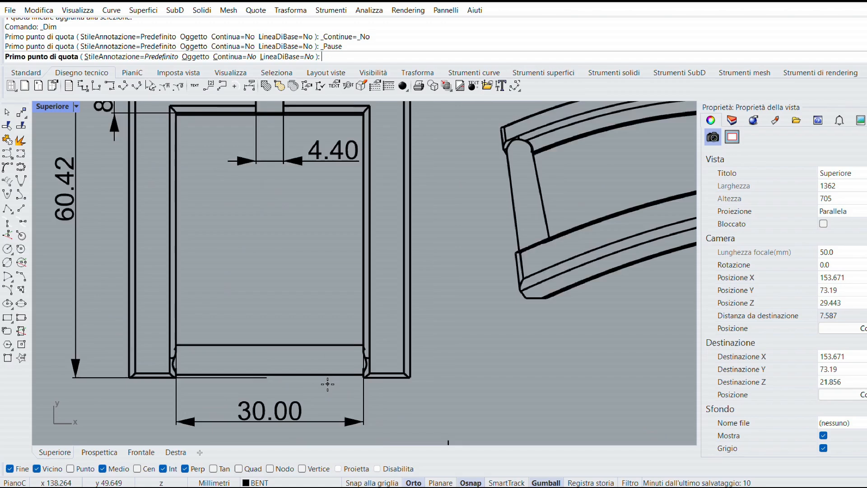
pyautogui.click(382, 374)
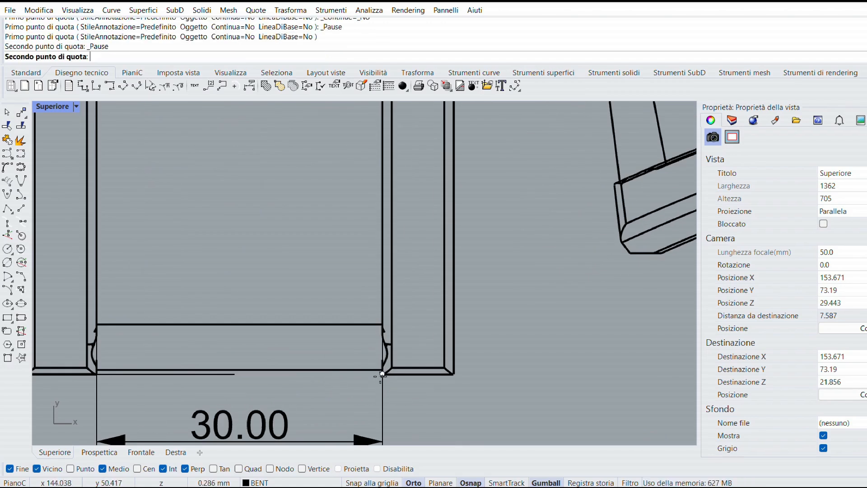
pyautogui.moveTo(378, 192); pyautogui.dragTo(377, 315, button='right')
pyautogui.scroll(-2, 369, 282)
pyautogui.scroll(3, 391, 204)
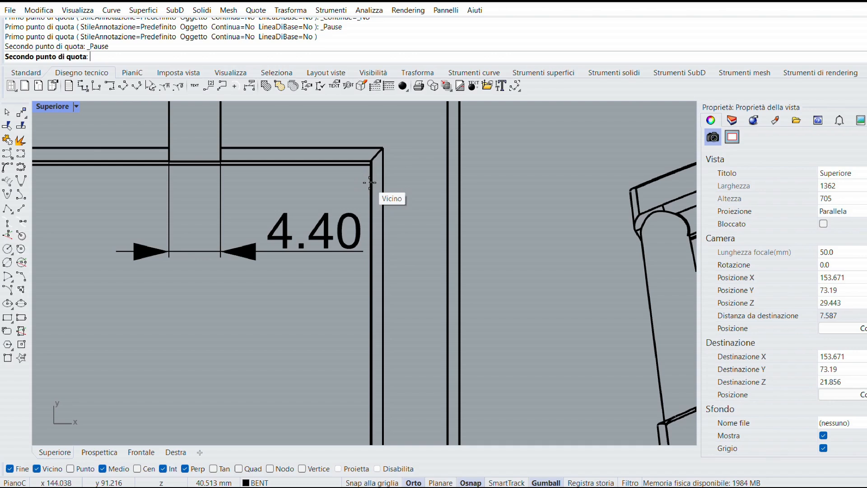
pyautogui.click(369, 167)
pyautogui.scroll(-2, 451, 192)
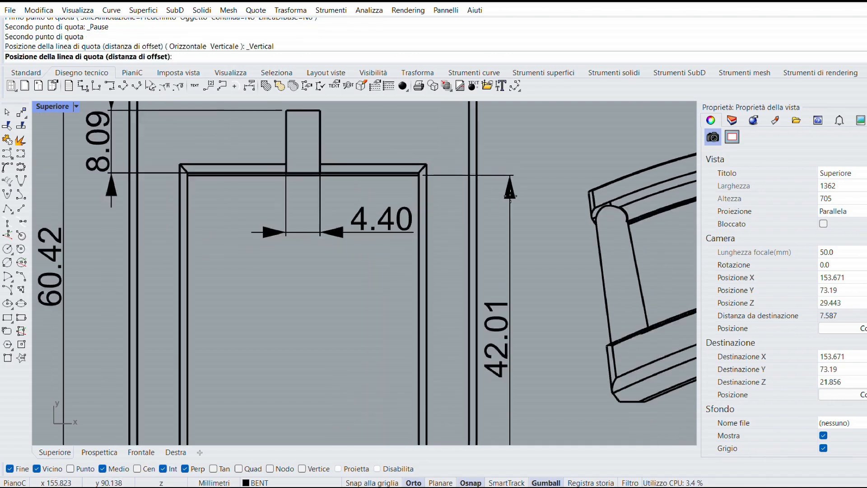
pyautogui.scroll(3, 451, 190)
pyautogui.click(451, 190)
pyautogui.scroll(-2, 456, 251)
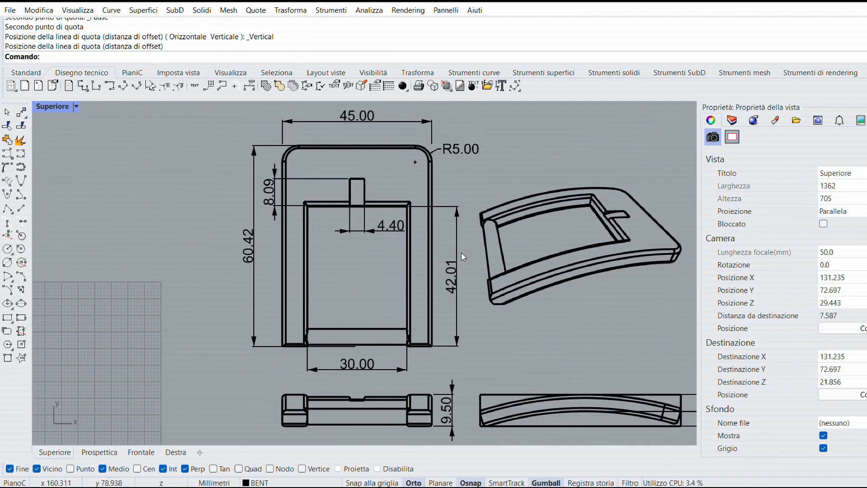
# Override the text of the inner opening's vertical dimension with 42.00.
pyautogui.click(457, 291)
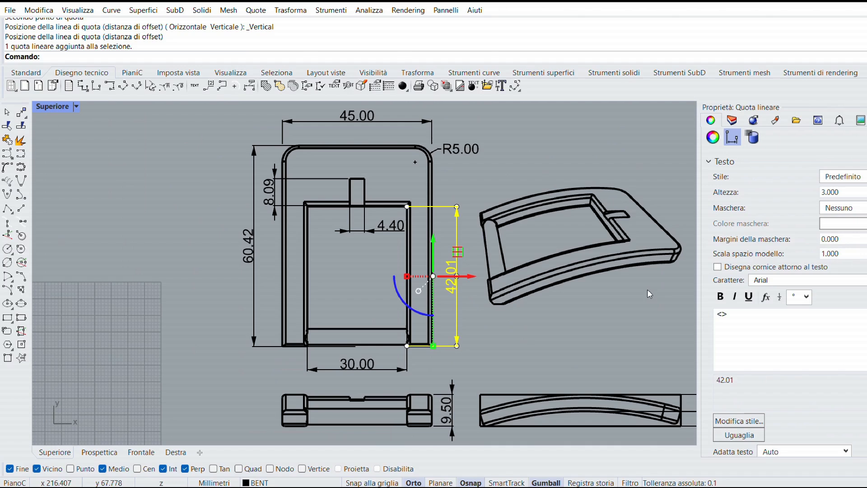
pyautogui.click(738, 315)
pyautogui.write('4')
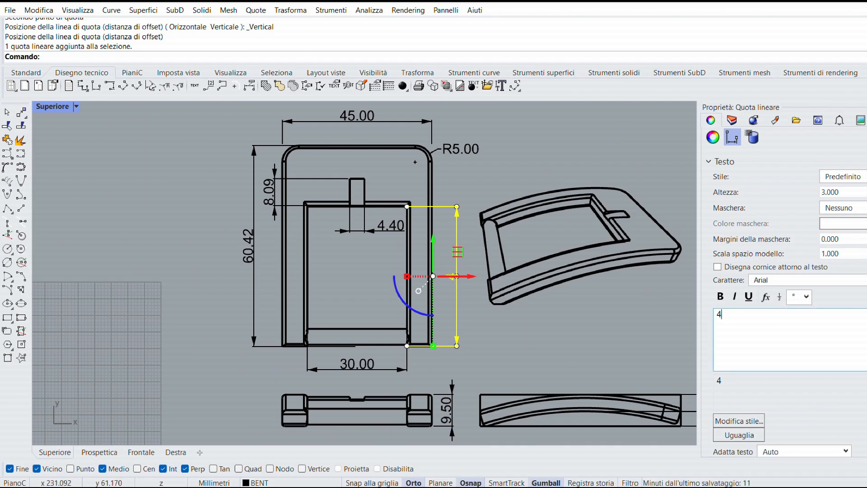
pyautogui.write('2.00')
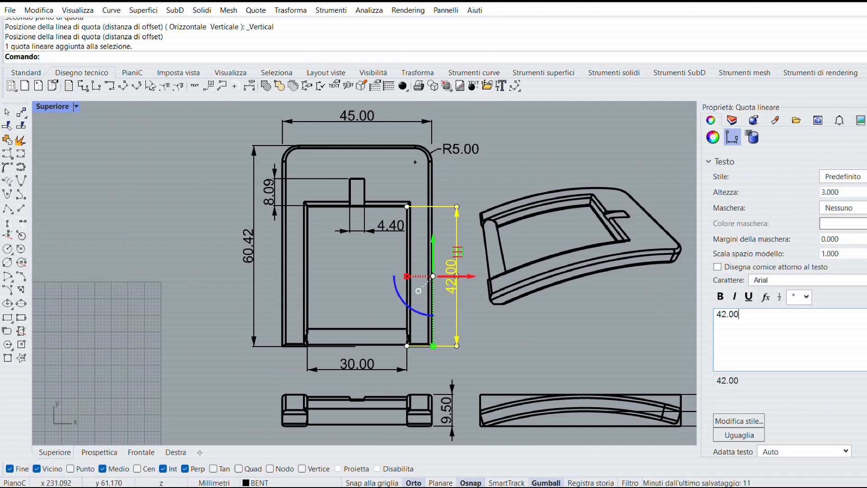
pyautogui.click(581, 312)
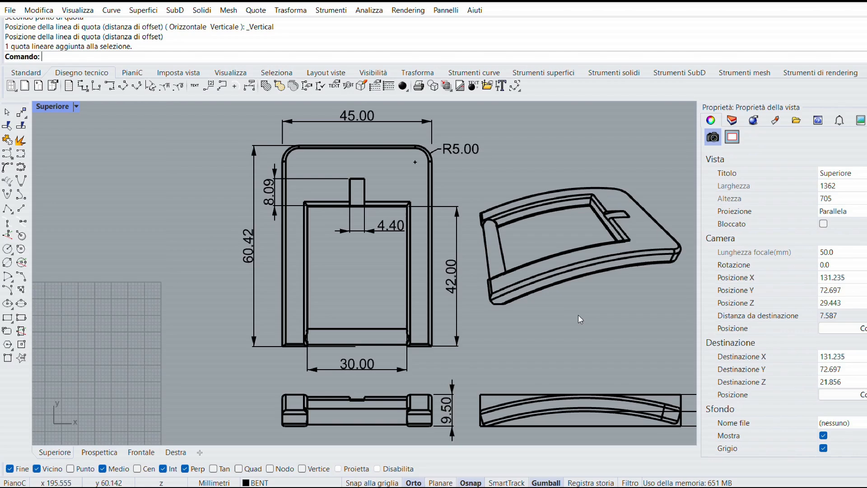
# Try deleting the bounding box rectangle around the side view and undo the deletion.
pyautogui.moveTo(578, 314)
pyautogui.mouseDown(button='right')
pyautogui.moveTo(512, 326)
pyautogui.moveTo(445, 313)
pyautogui.mouseUp(button='right')
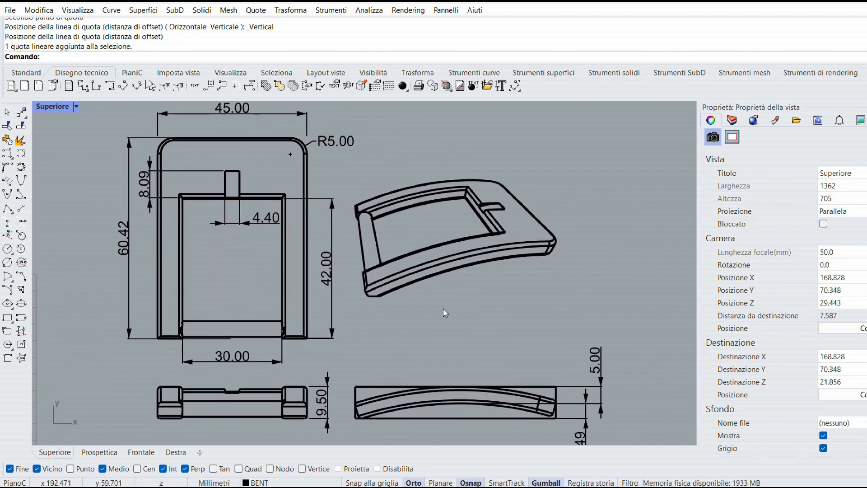
pyautogui.click(384, 388)
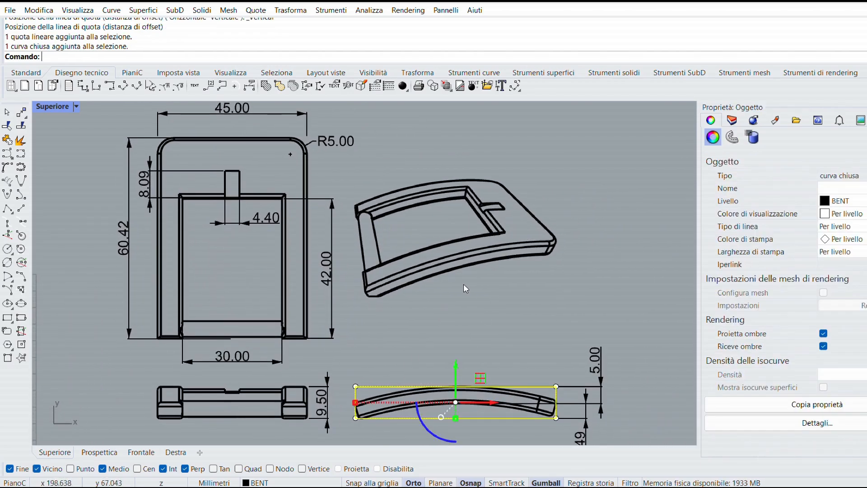
pyautogui.press('Delete')
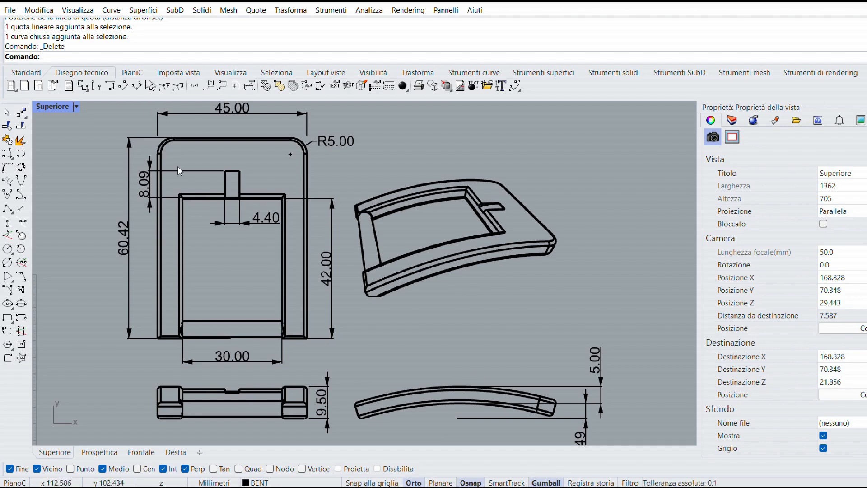
pyautogui.hotkey('ctrl', 'z')
pyautogui.scroll(10, 449, 433)
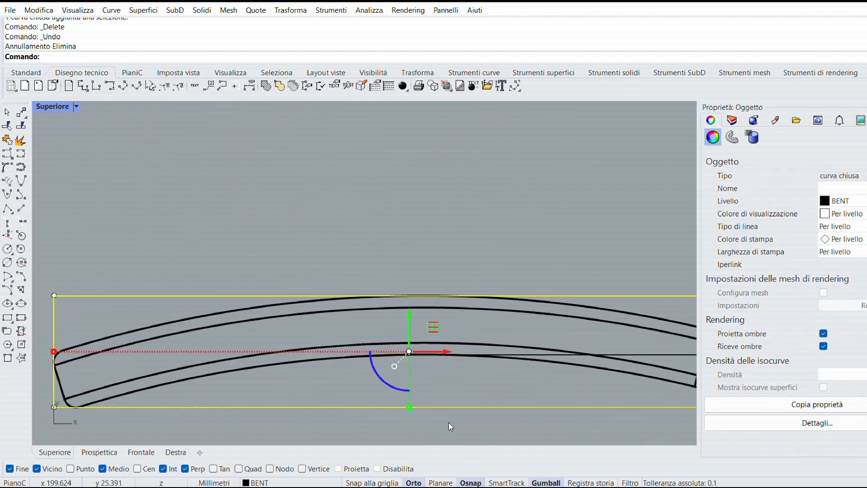
pyautogui.scroll(4, 457, 276)
pyautogui.moveTo(456, 277); pyautogui.dragTo(369, 191, button='right')
pyautogui.scroll(-2, 364, 185)
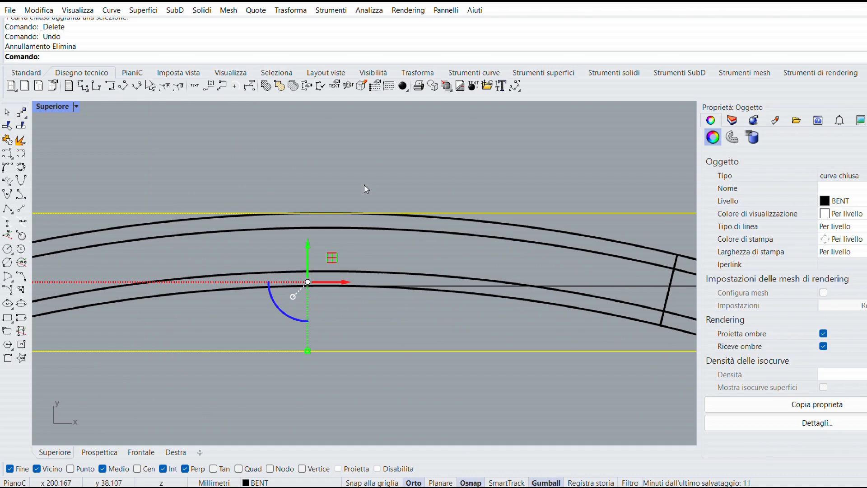
pyautogui.click(273, 173)
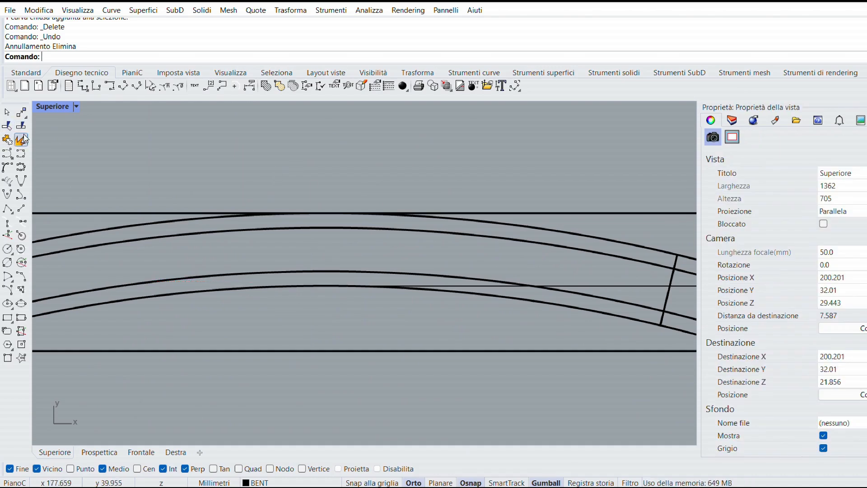
pyautogui.scroll(-5, 339, 240)
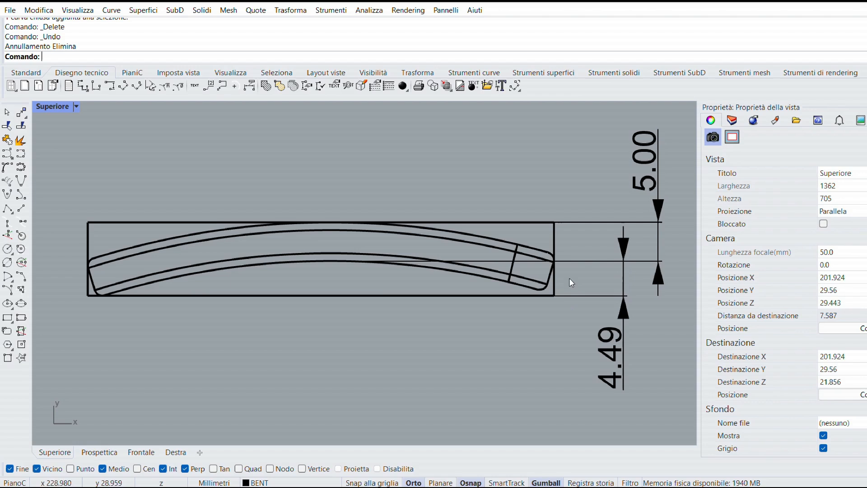
# Draw a vertical line from the midpoint of the side view's bounding rectangle base to the lower arc, and delete the rectangle.
pyautogui.click(26, 72)
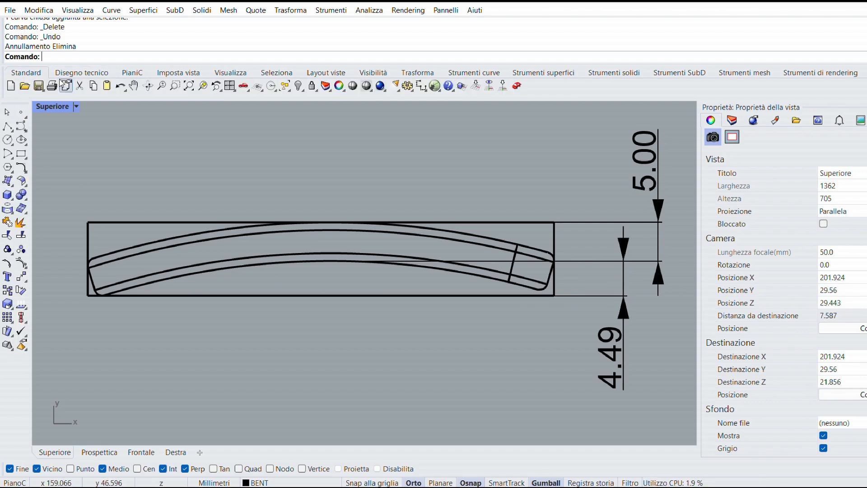
pyautogui.click(15, 131)
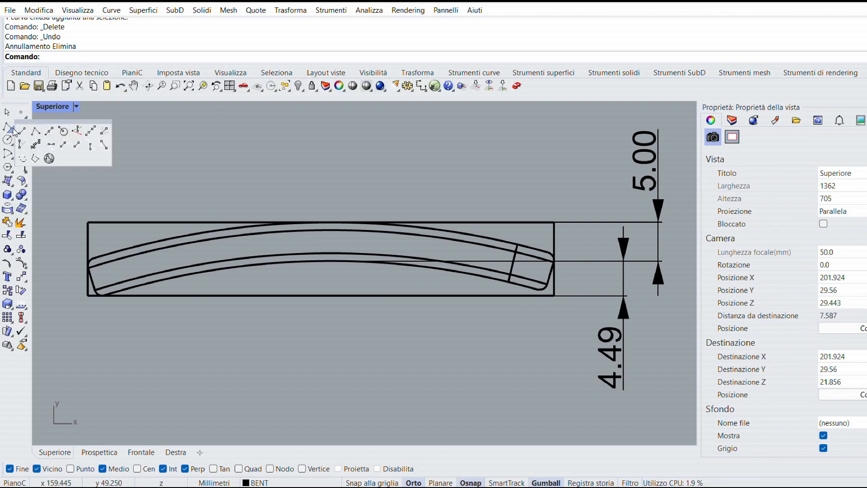
pyautogui.click(21, 127)
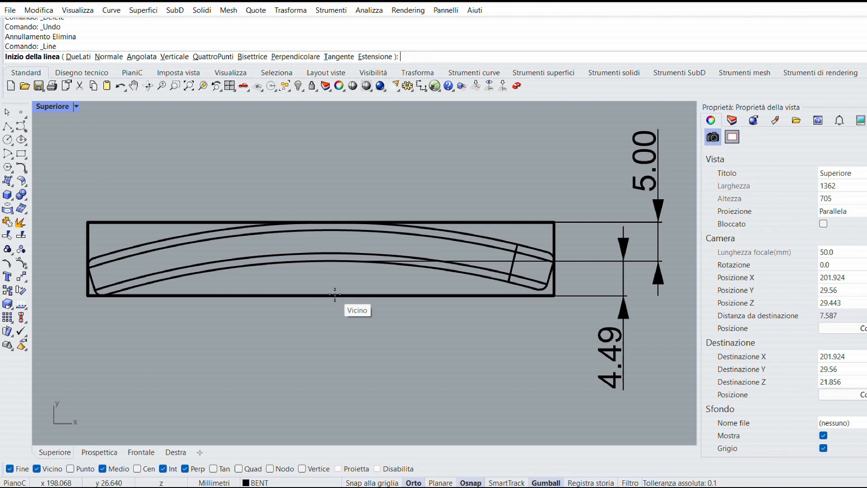
pyautogui.click(321, 295)
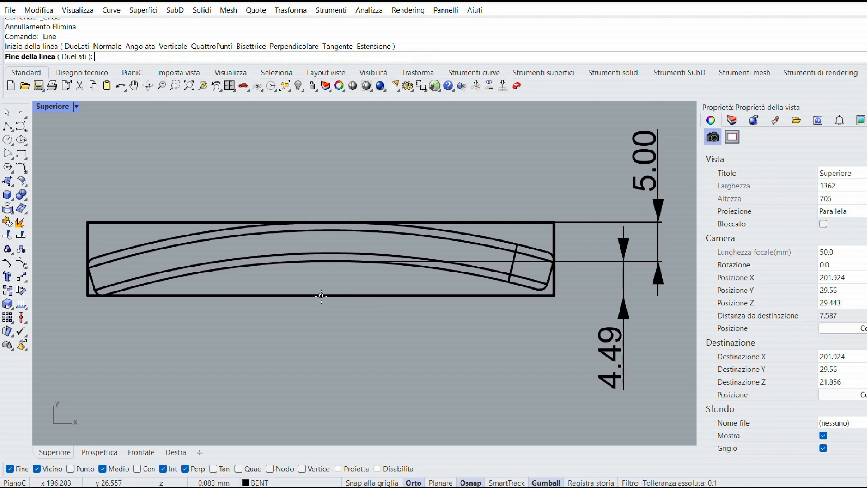
pyautogui.click(318, 261)
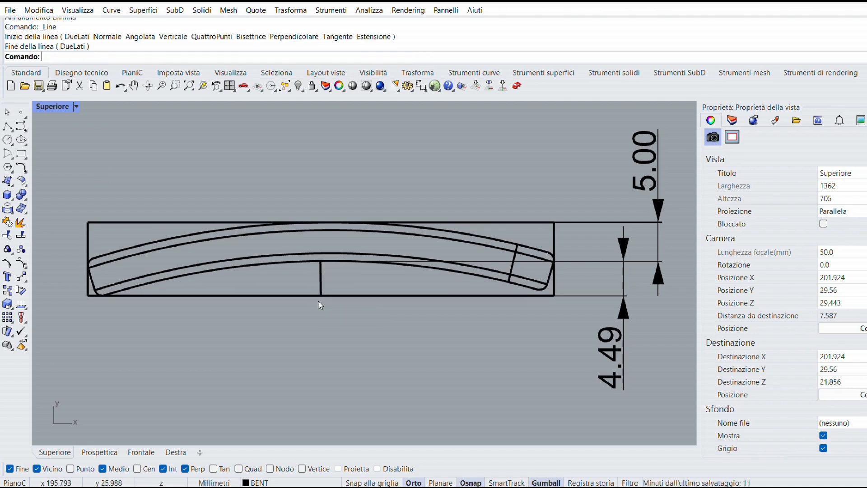
pyautogui.click(143, 224)
pyautogui.press('Delete')
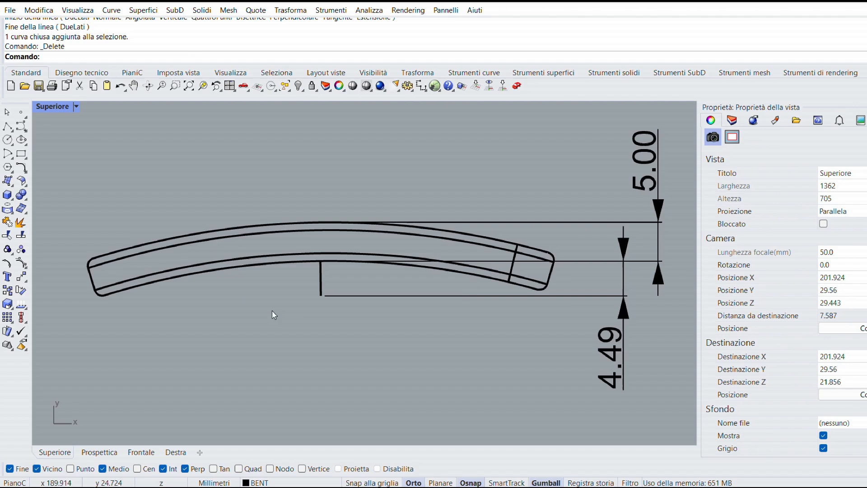
# Override the text of the side view's lower vertical dimension, from the base to the lower arc, with 4.50.
pyautogui.scroll(-2, 333, 334)
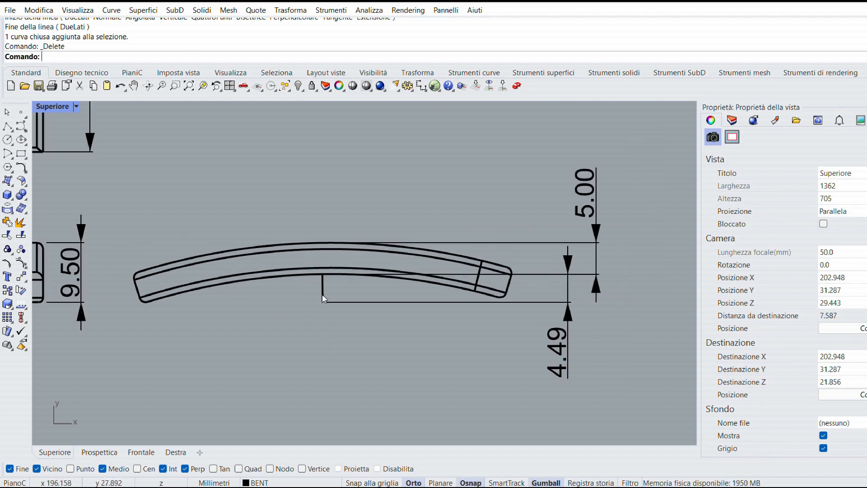
pyautogui.scroll(-1, 274, 338)
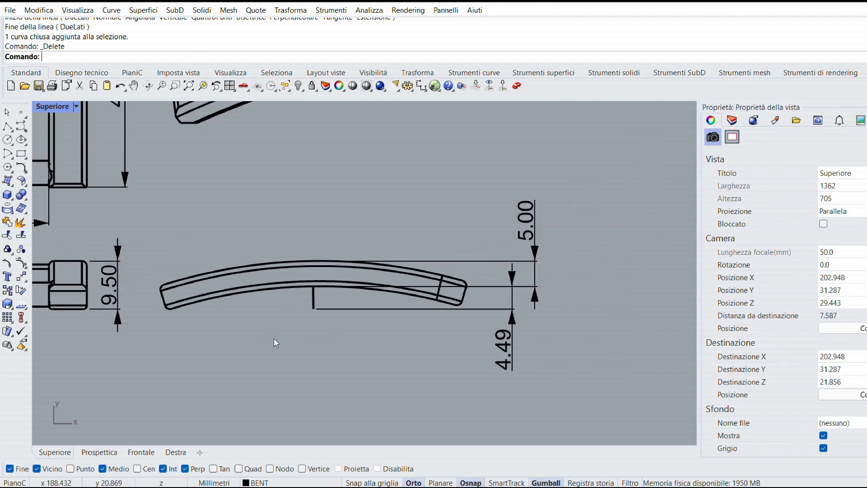
pyautogui.click(514, 349)
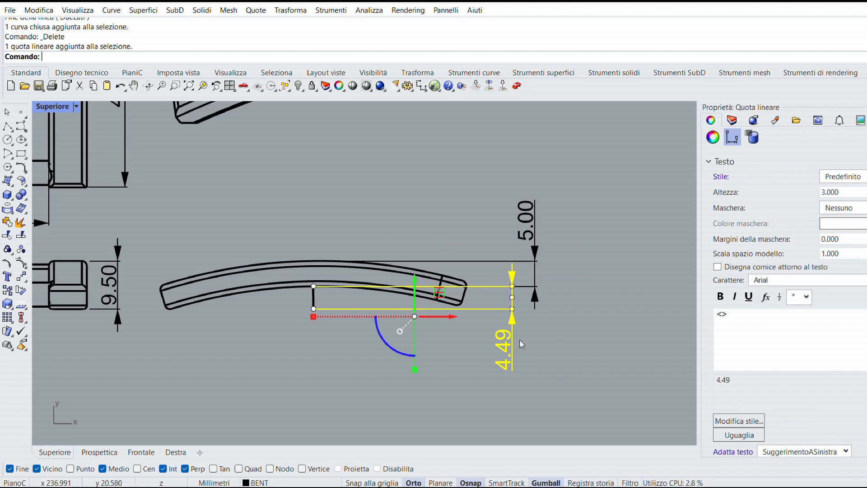
pyautogui.doubleClick(720, 314)
pyautogui.write('4')
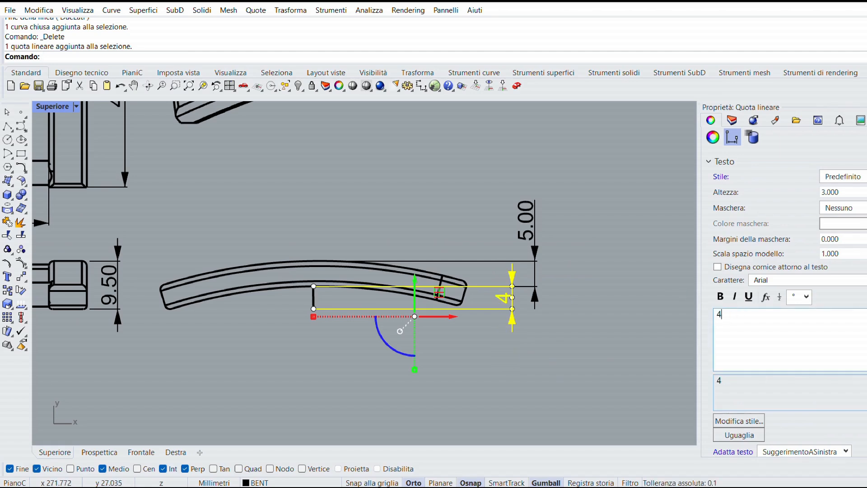
pyautogui.write('.50')
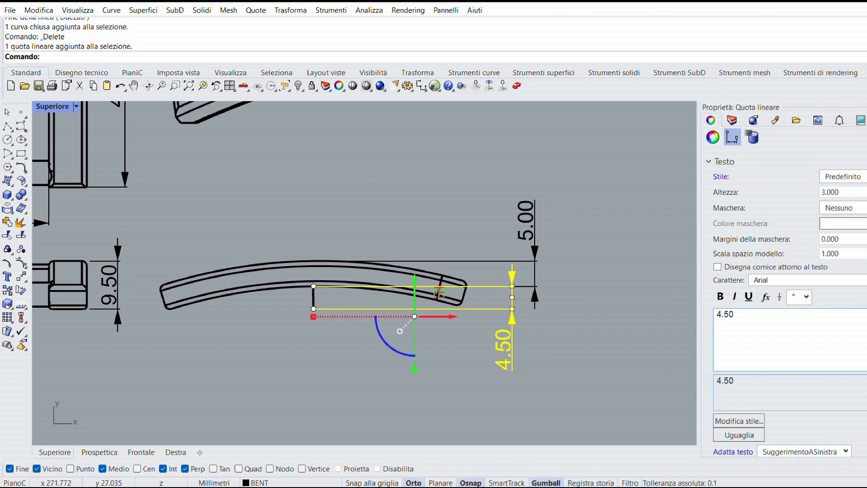
pyautogui.click(266, 209)
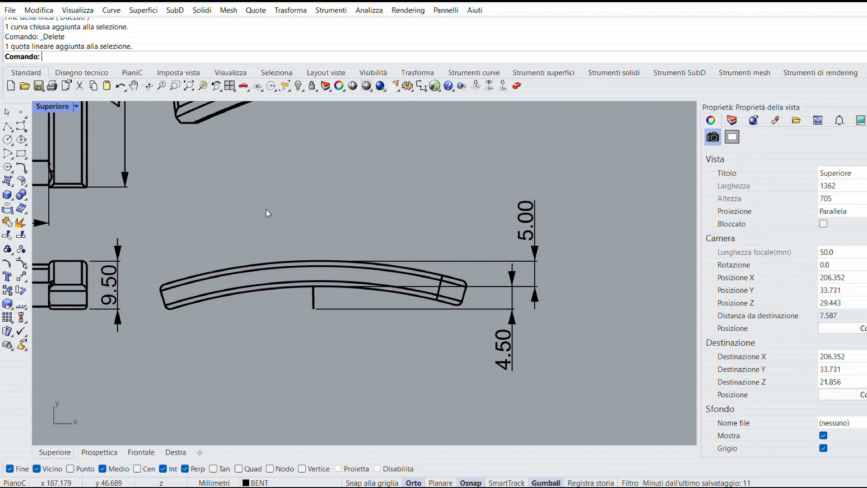
# Override the text of the top view's overall height dimension with 60.40.
pyautogui.scroll(-4, 248, 222)
pyautogui.moveTo(249, 223); pyautogui.dragTo(445, 338, button='right')
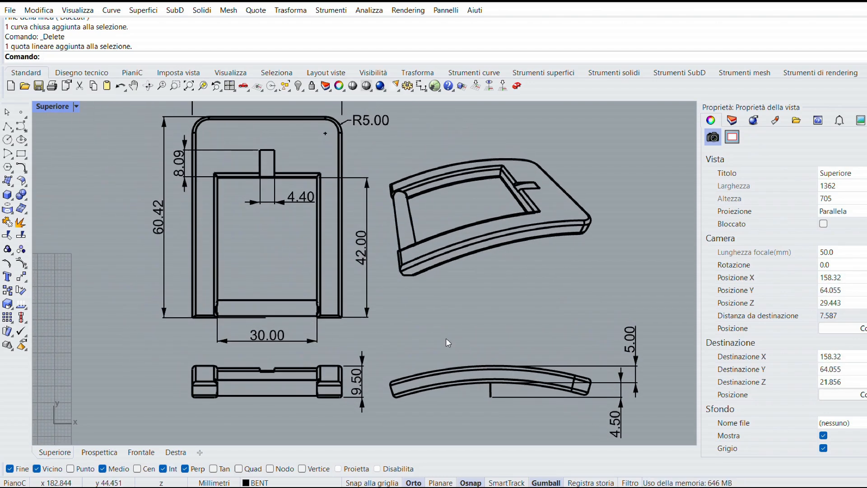
pyautogui.click(158, 230)
pyautogui.doubleClick(718, 319)
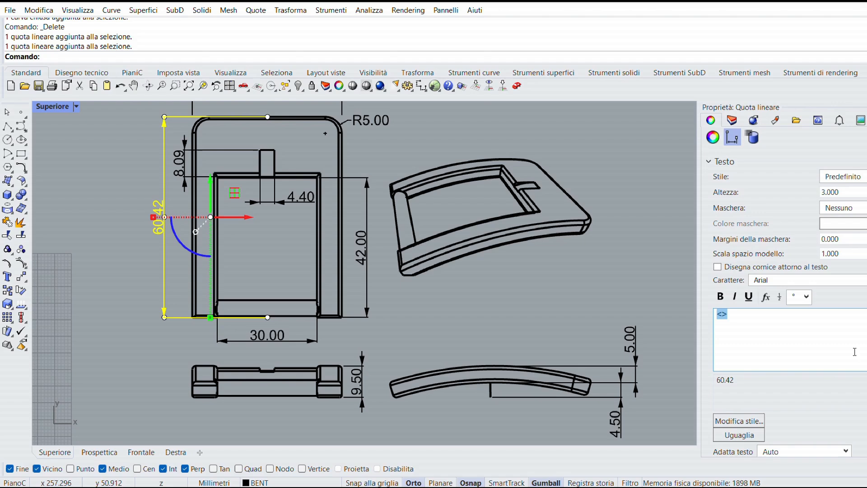
pyautogui.write('60.40')
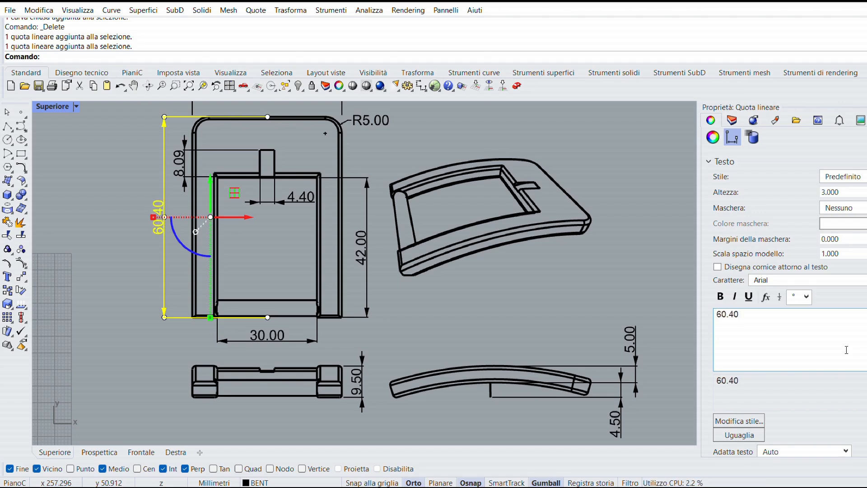
pyautogui.click(546, 335)
# Override the text of the small slot's vertical dimension in the top view with 8.00 and save the file.
pyautogui.click(184, 151)
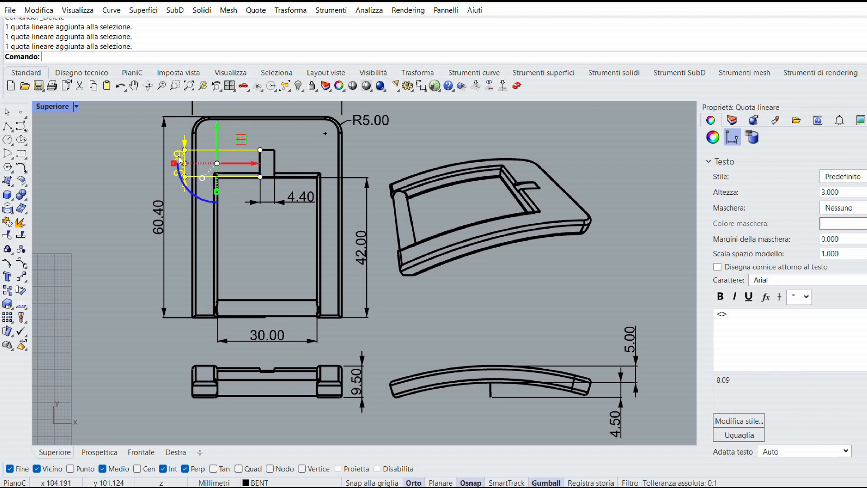
pyautogui.moveTo(764, 313); pyautogui.dragTo(695, 317)
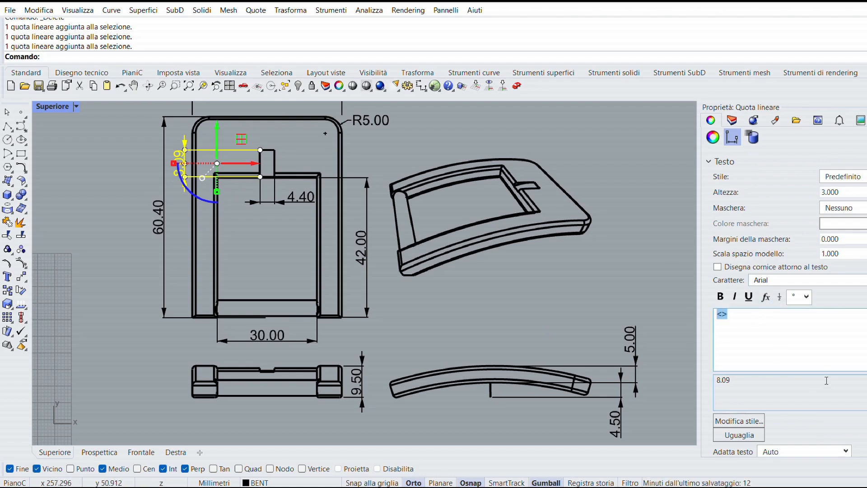
pyautogui.write('8.00')
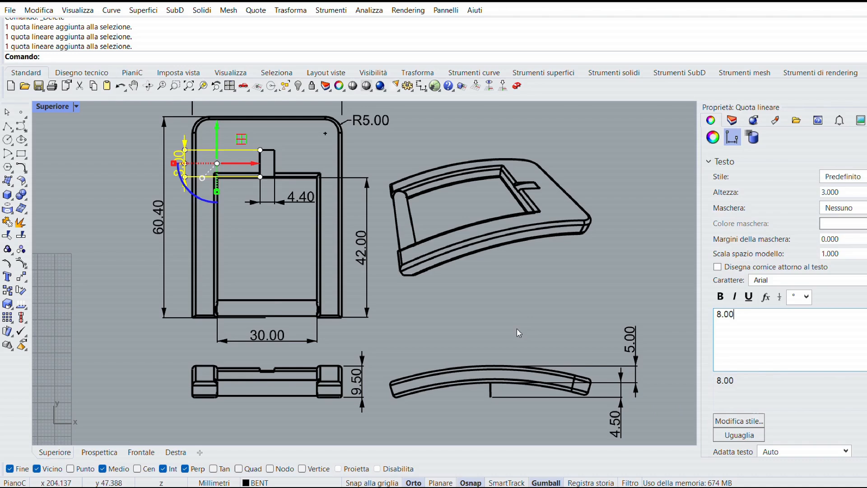
pyautogui.click(522, 311)
pyautogui.scroll(-2, 522, 310)
pyautogui.moveTo(522, 311); pyautogui.dragTo(443, 314, button='right')
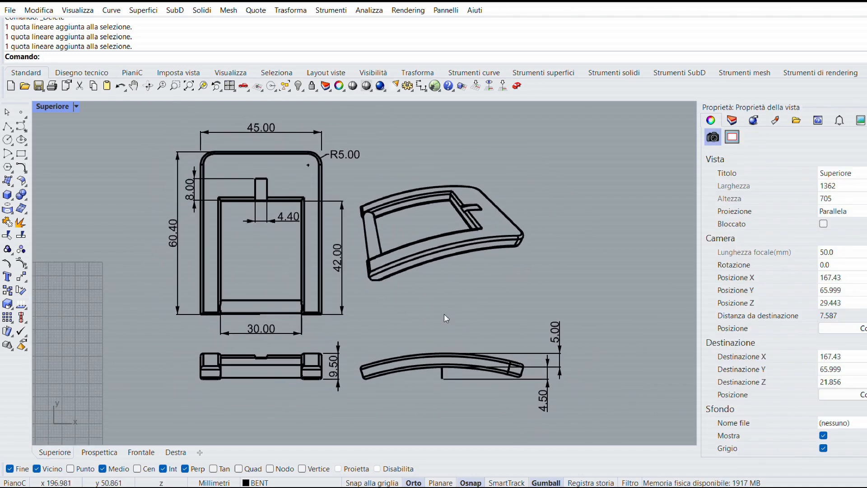
pyautogui.click(38, 85)
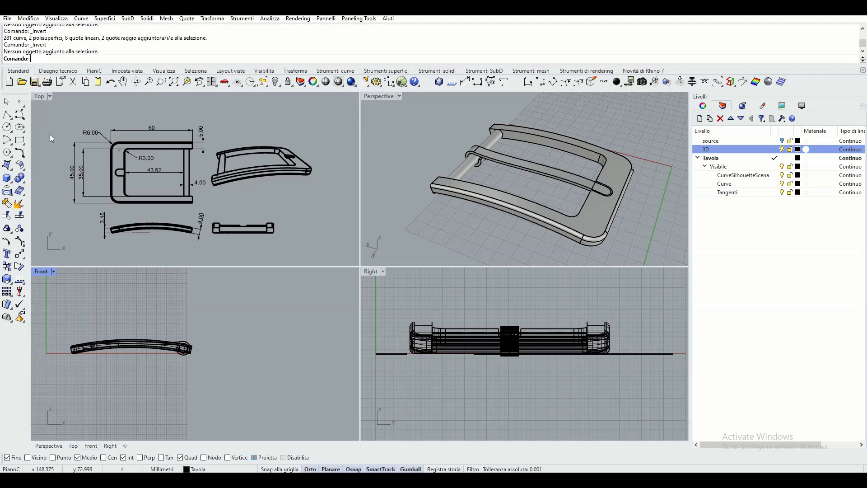
# Maximize the Top view of the buckle drawing and start a new layout with the name Tavola1.
pyautogui.doubleClick(40, 97)
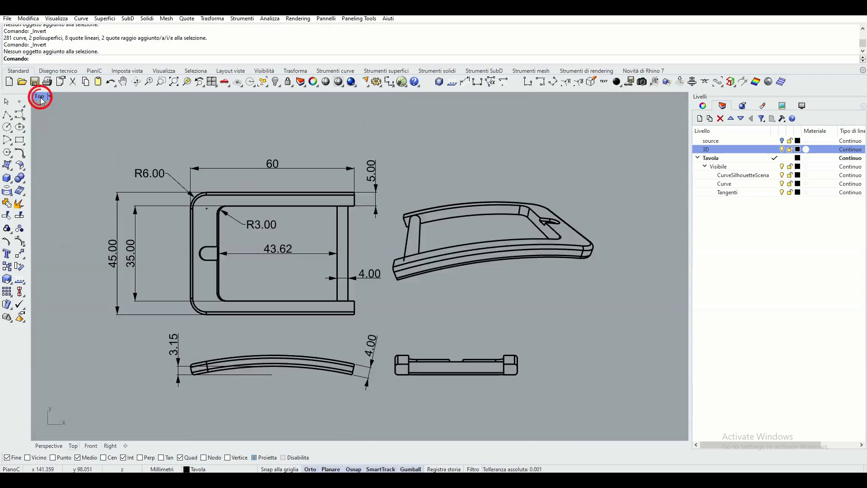
pyautogui.click(126, 447)
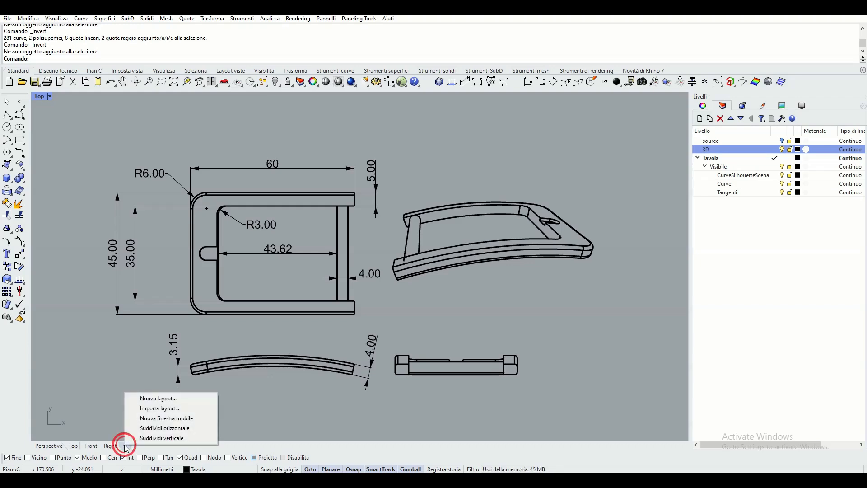
pyautogui.click(176, 399)
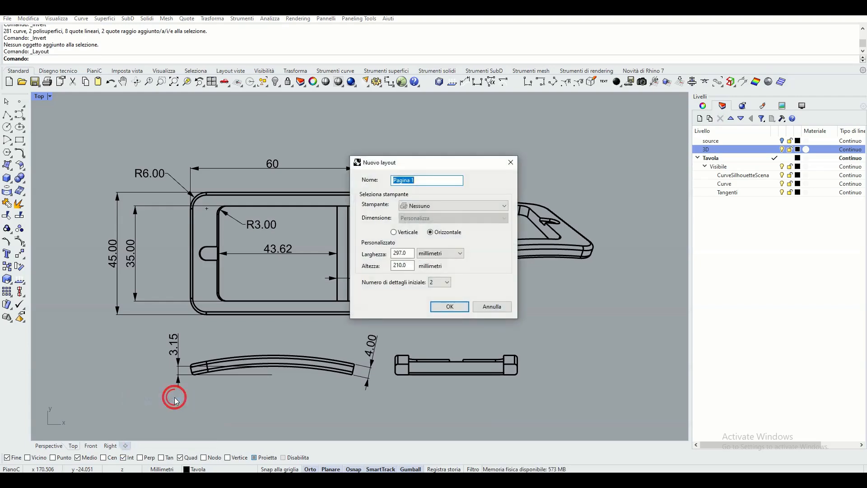
pyautogui.moveTo(418, 181); pyautogui.dragTo(380, 176)
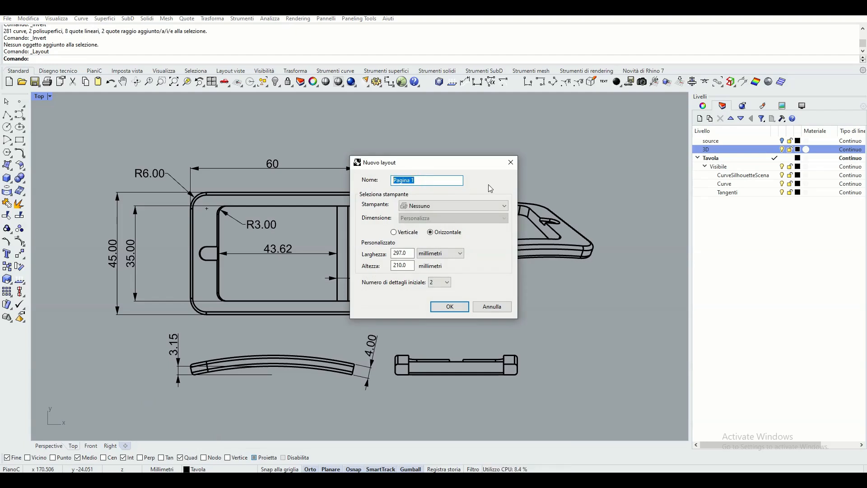
pyautogui.write('Tavola1')
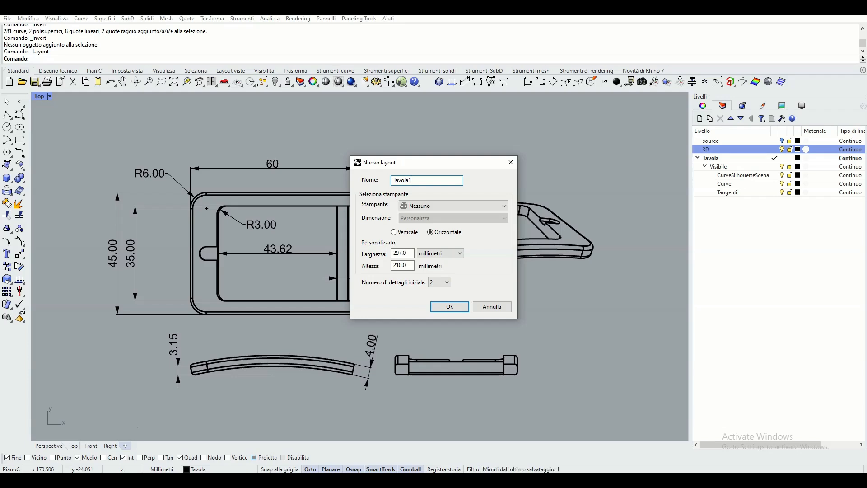
# Select Rhino PDF as the new layout's printer, set one initial detail and create the layout.
pyautogui.click(497, 207)
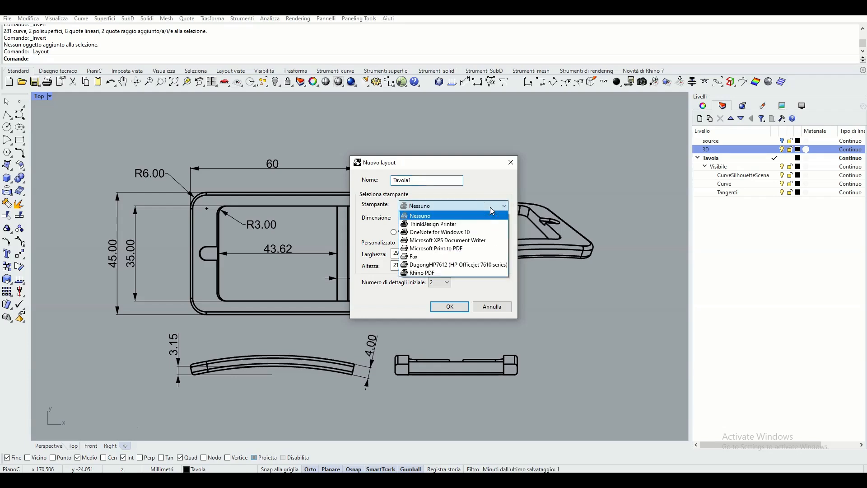
pyautogui.click(431, 272)
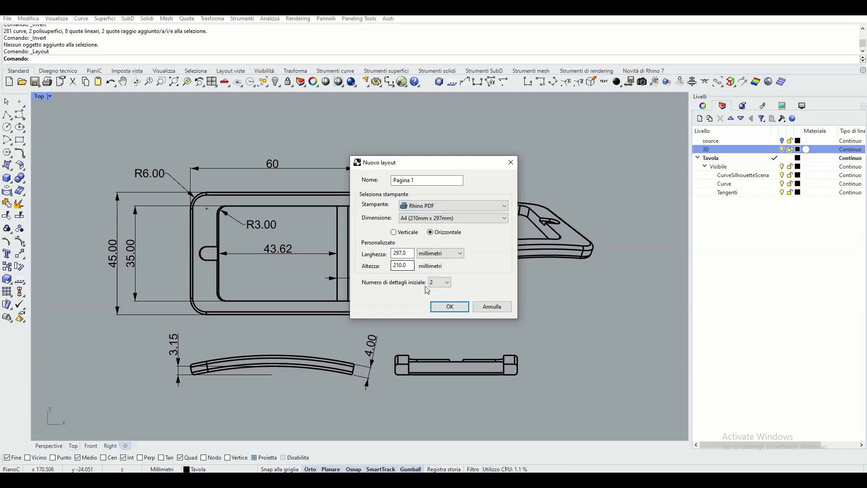
pyautogui.click(449, 285)
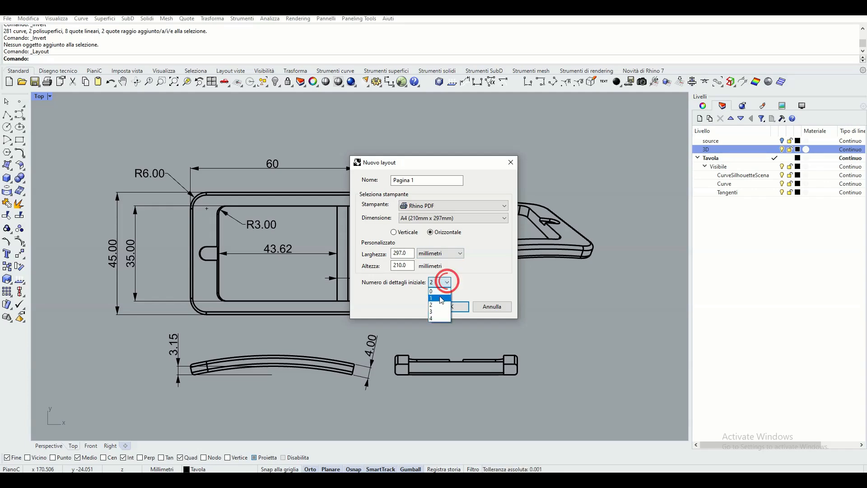
pyautogui.click(438, 296)
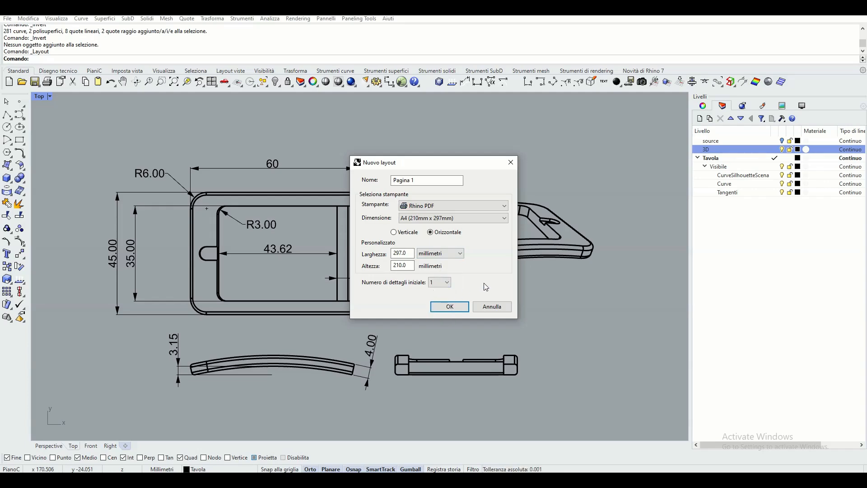
pyautogui.click(450, 307)
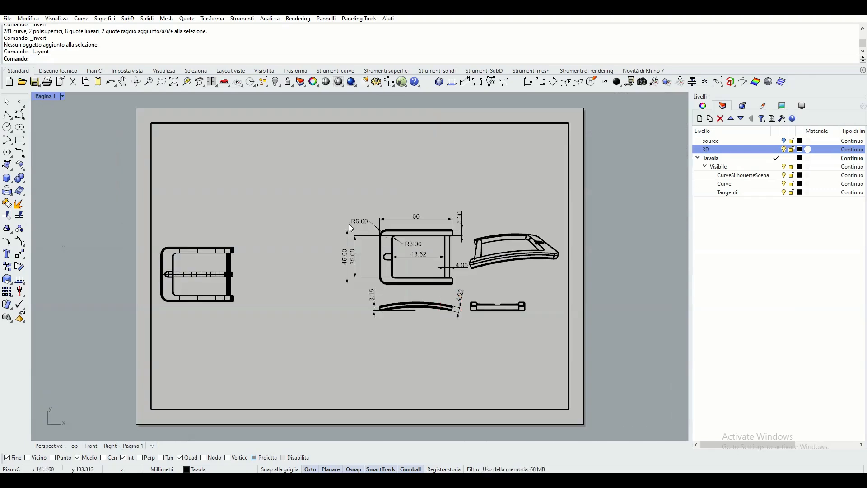
# Rename the layout page as Tavola1 in its layout properties.
pyautogui.click(703, 105)
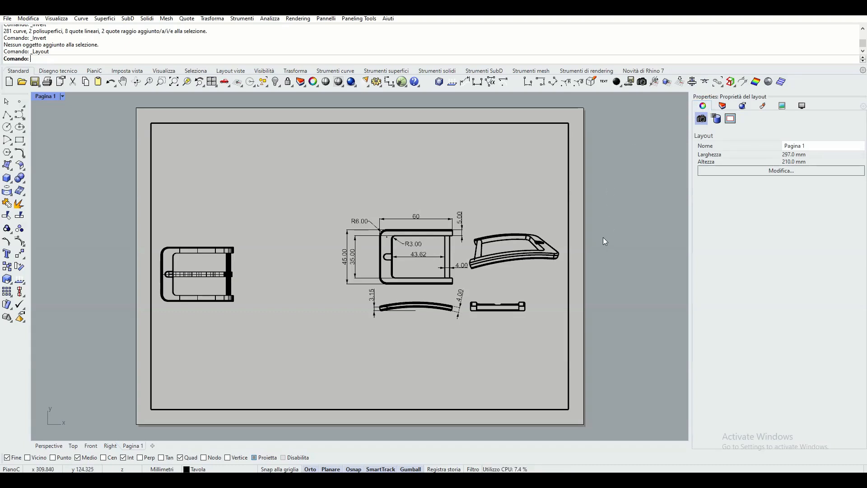
pyautogui.tripleClick(812, 144)
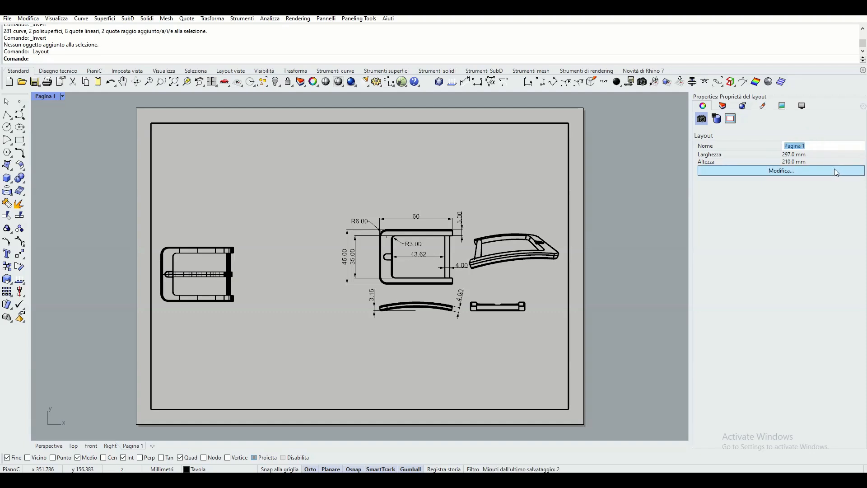
pyautogui.write('Ta')
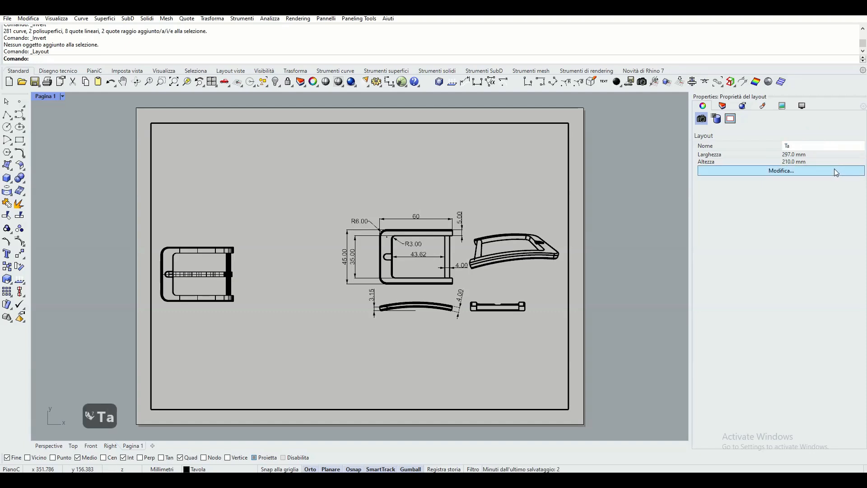
pyautogui.write('vola1')
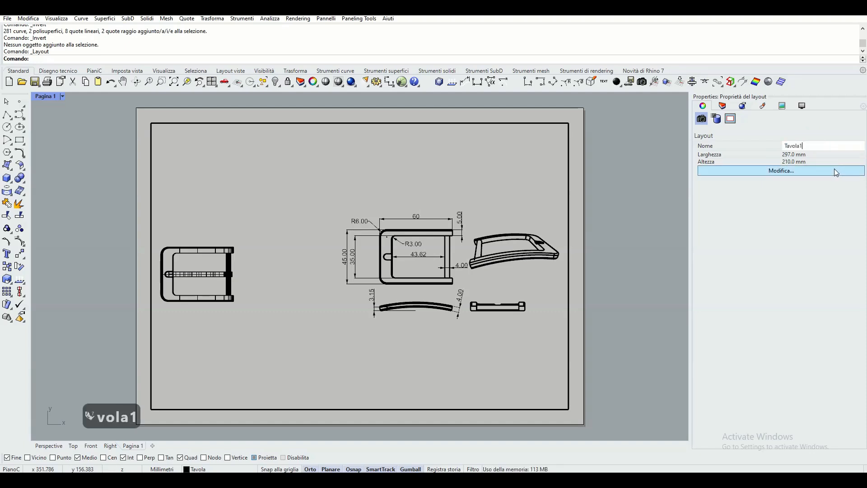
pyautogui.press('Return')
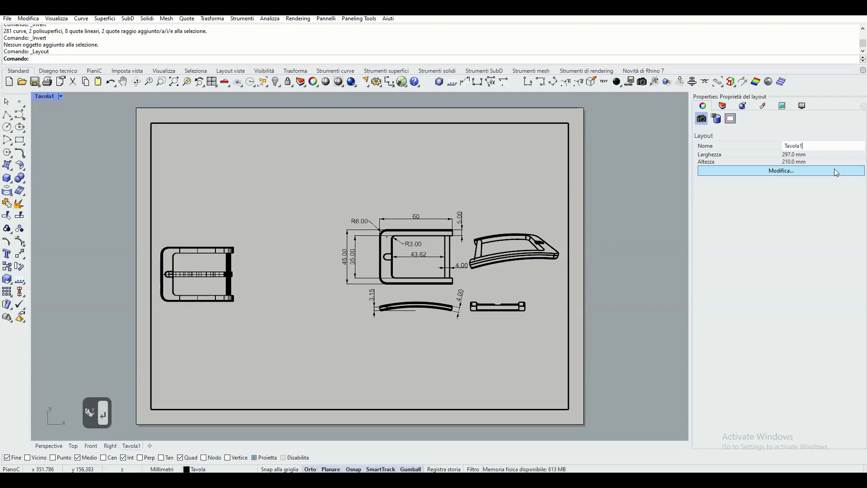
# Activate the Tavola1 detail and shift its content so only the dimensioned buckle views show, near the frame's upper-left corner.
pyautogui.click(637, 167)
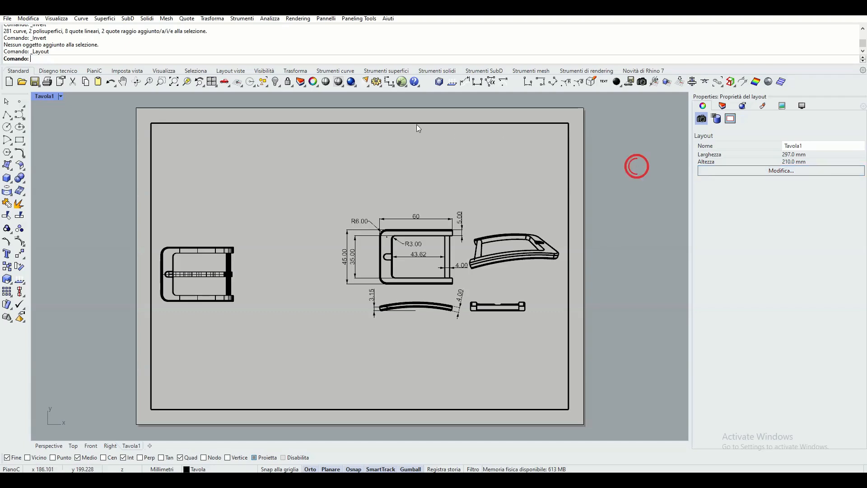
pyautogui.click(342, 123)
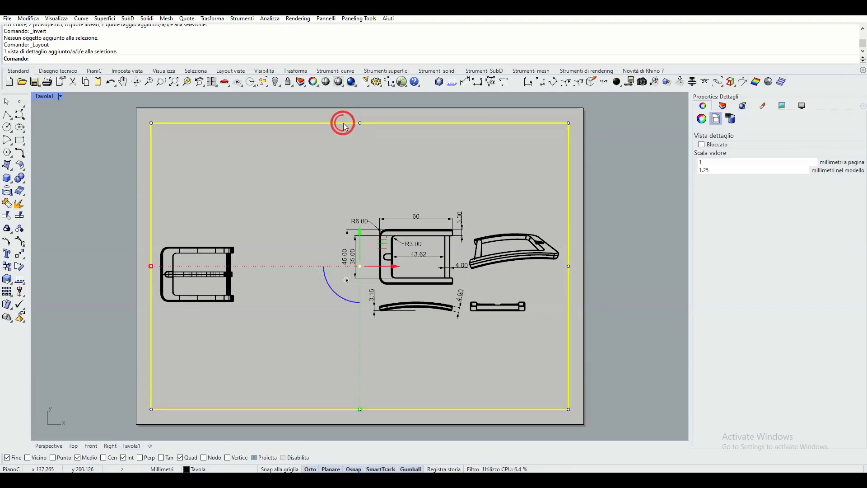
pyautogui.click(611, 160)
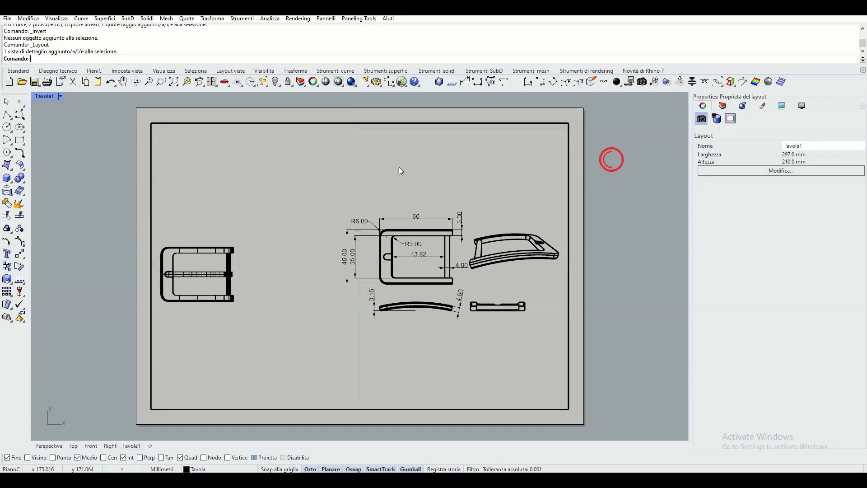
pyautogui.doubleClick(337, 175)
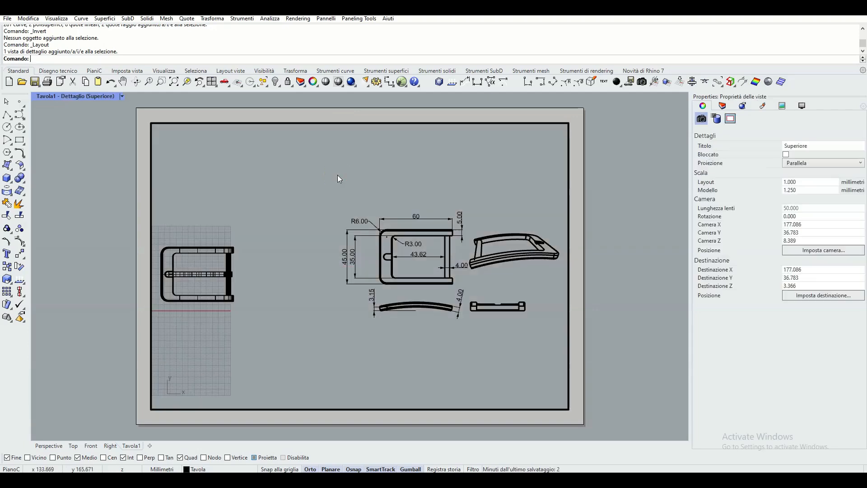
pyautogui.moveTo(427, 199); pyautogui.dragTo(256, 140, button='right')
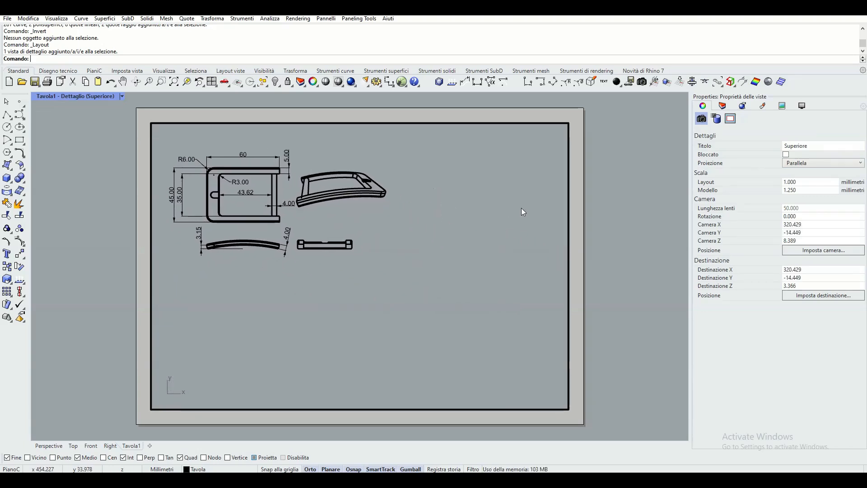
pyautogui.click(607, 202)
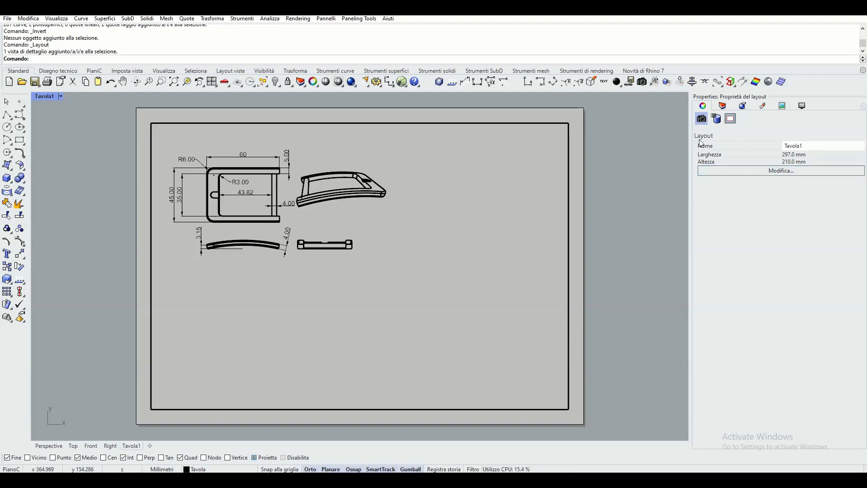
# Set the detail's scale to 1:1, with 1 millimetre on the page equal to 1 millimetre in the model.
pyautogui.click(568, 136)
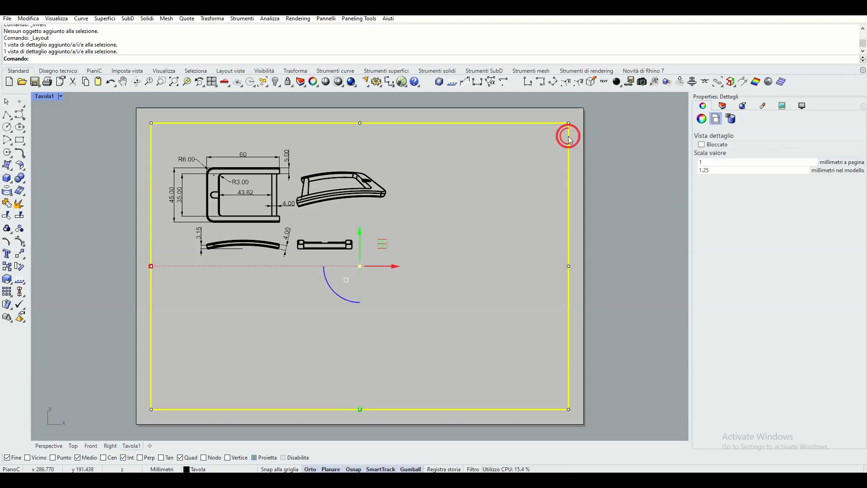
pyautogui.doubleClick(712, 170)
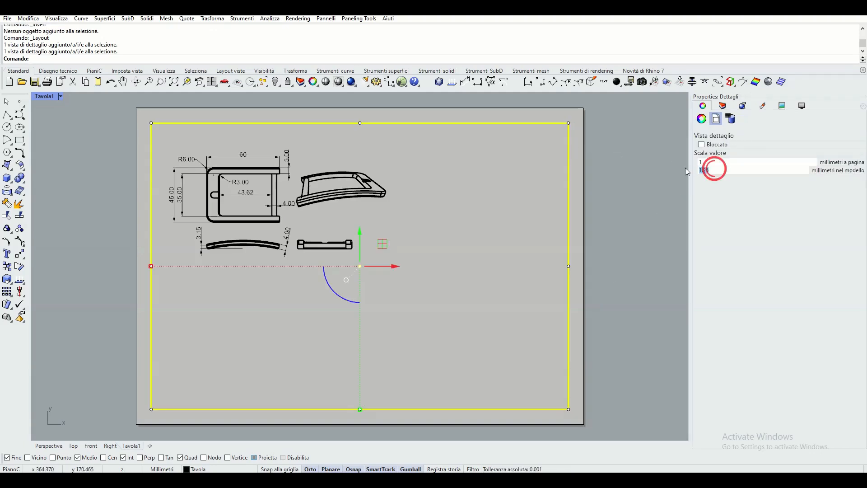
pyautogui.write('1')
pyautogui.press('Return')
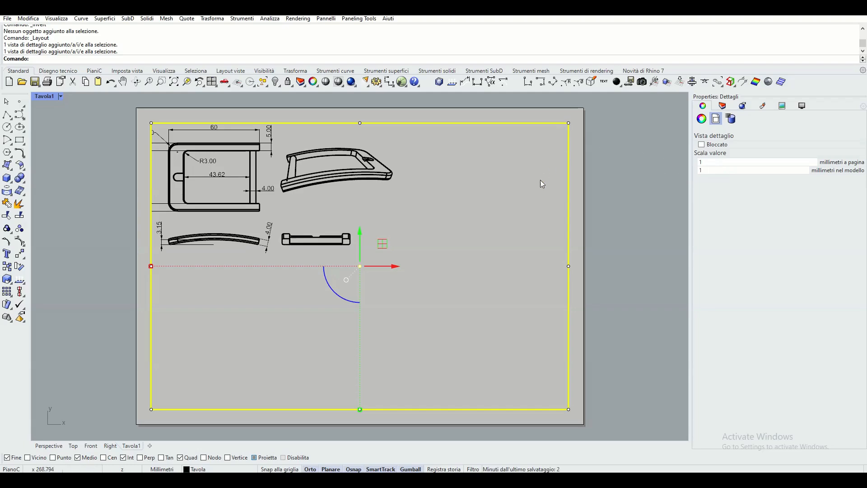
# Reposition the drawing inside the detail so all the views and dimensions fit within the frame, then return to the layout page.
pyautogui.click(484, 185)
pyautogui.doubleClick(484, 186)
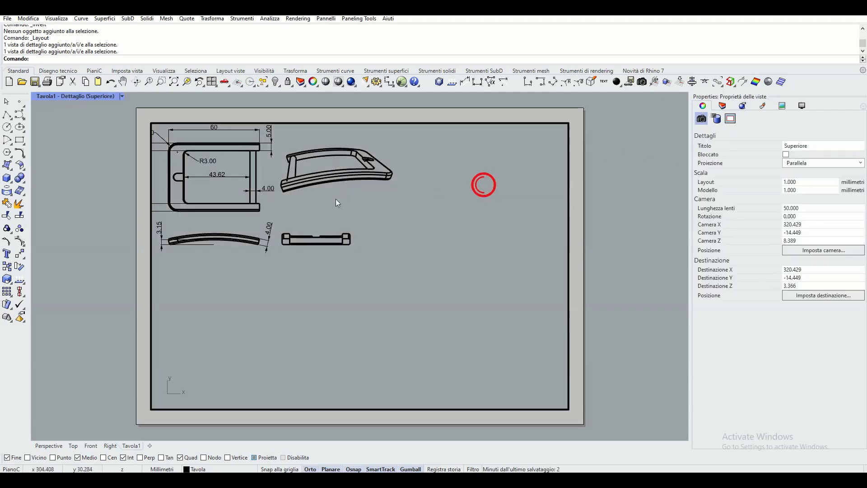
pyautogui.moveTo(334, 197); pyautogui.dragTo(381, 216, button='right')
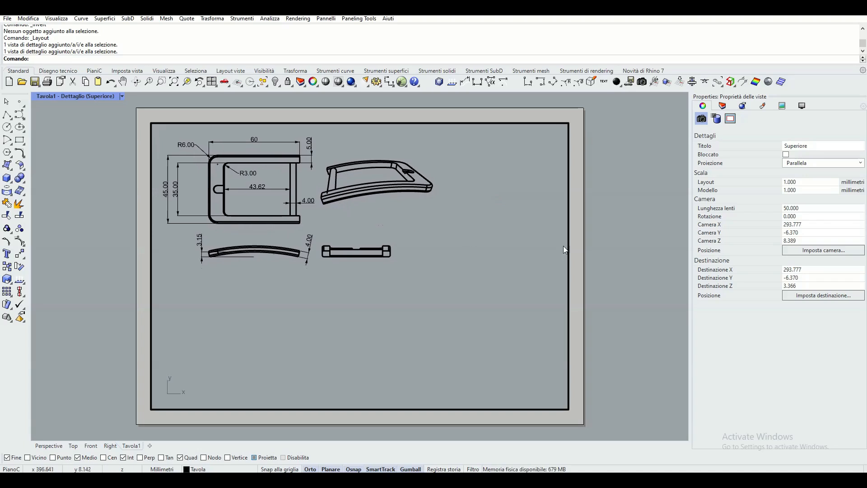
pyautogui.doubleClick(627, 247)
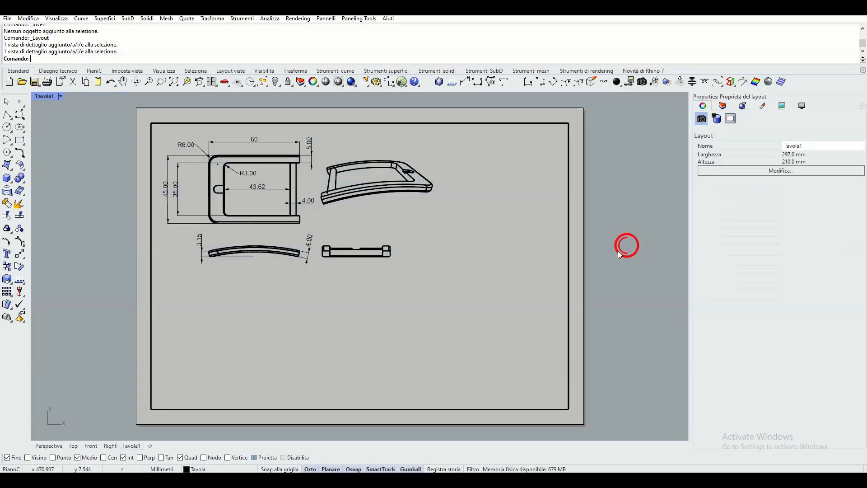
# Shrink the detail frame from its lower-right corner so it closely encloses the dimensioned views.
pyautogui.click(562, 410)
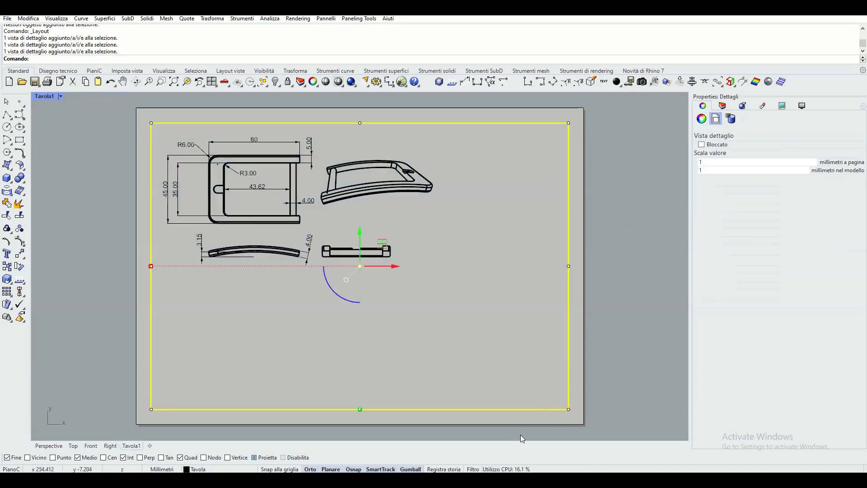
pyautogui.moveTo(520, 435); pyautogui.dragTo(463, 264)
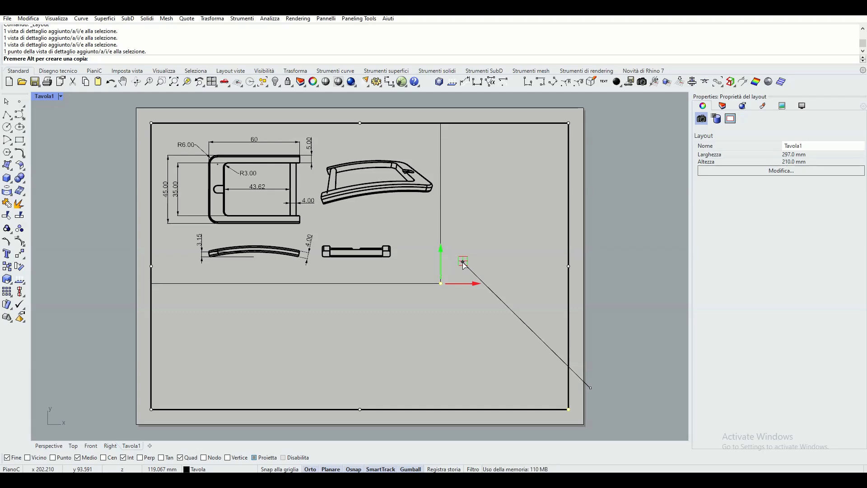
pyautogui.moveTo(464, 265); pyautogui.dragTo(463, 265)
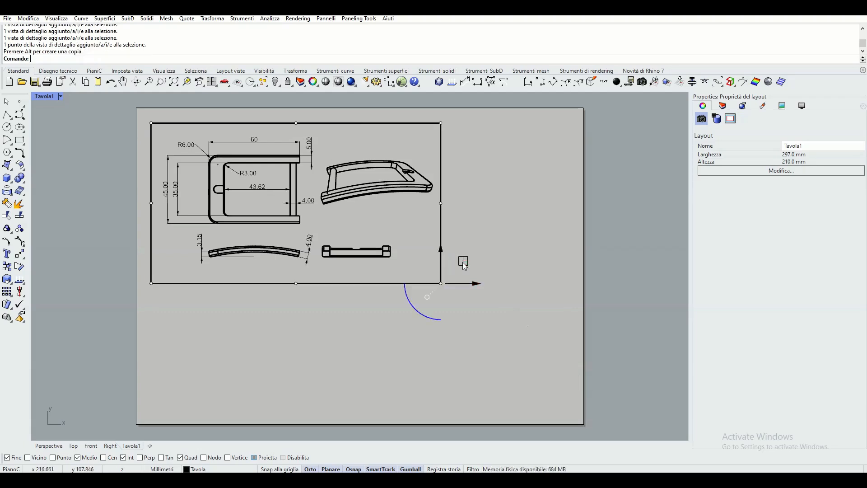
pyautogui.click(547, 268)
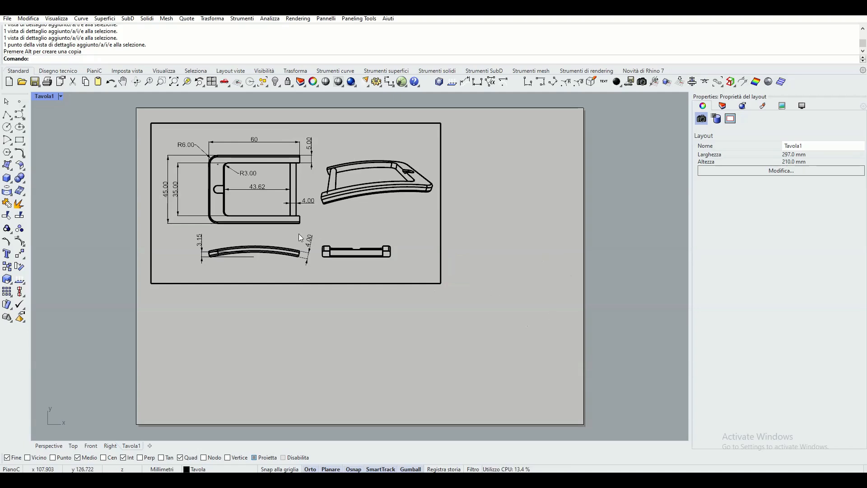
# Add a second detail view starting at the first detail's upper-right corner and filling the free page width beside it.
pyautogui.click(61, 99)
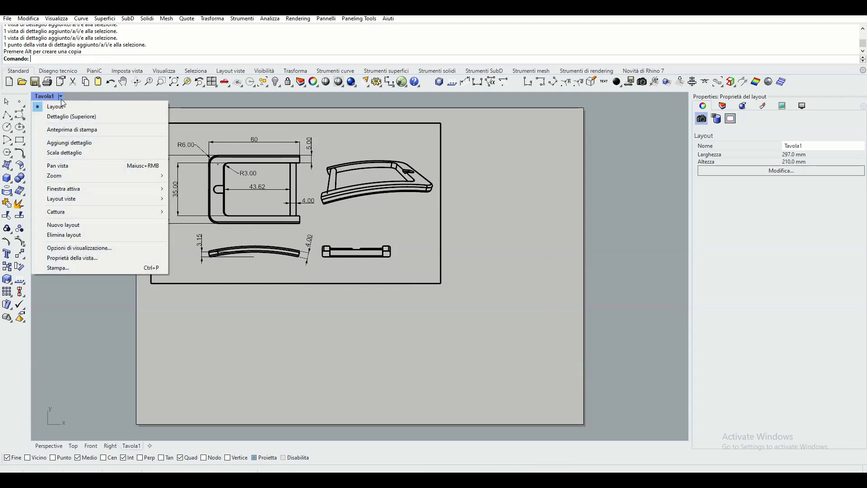
pyautogui.click(60, 99)
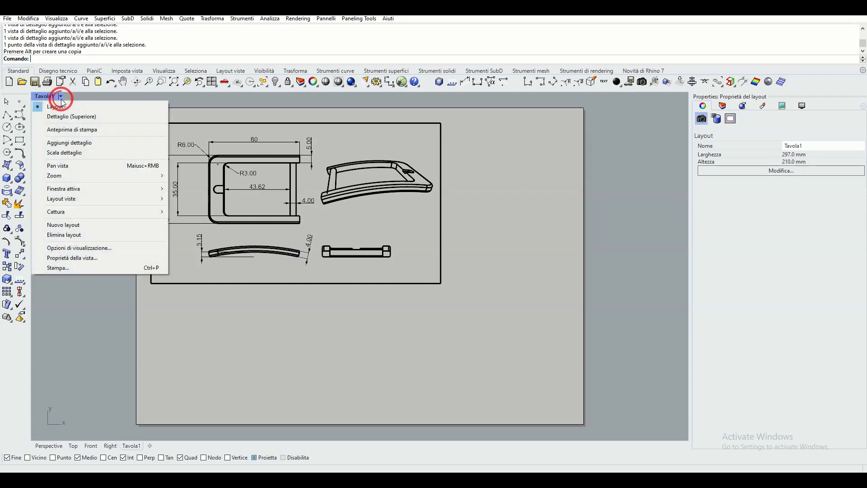
pyautogui.click(61, 100)
pyautogui.click(53, 71)
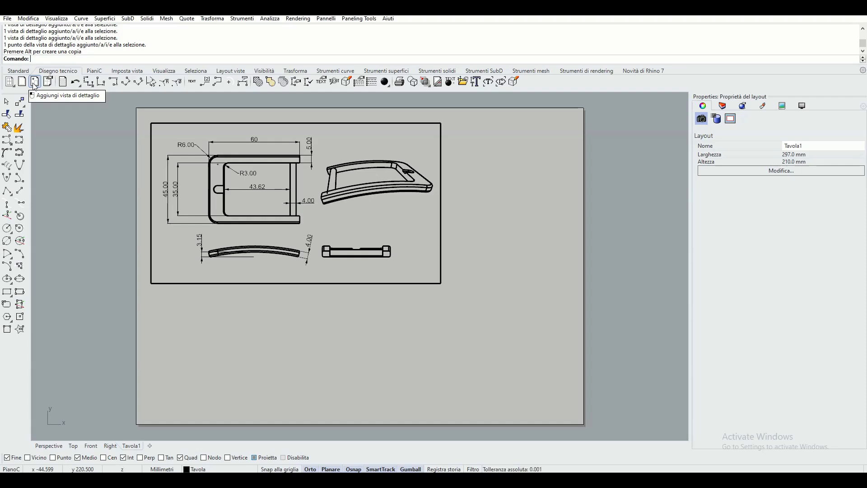
pyautogui.click(35, 82)
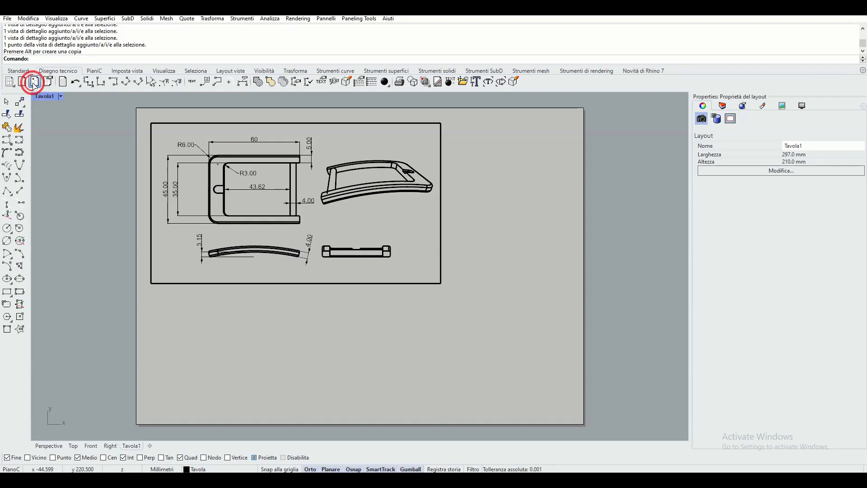
pyautogui.click(441, 123)
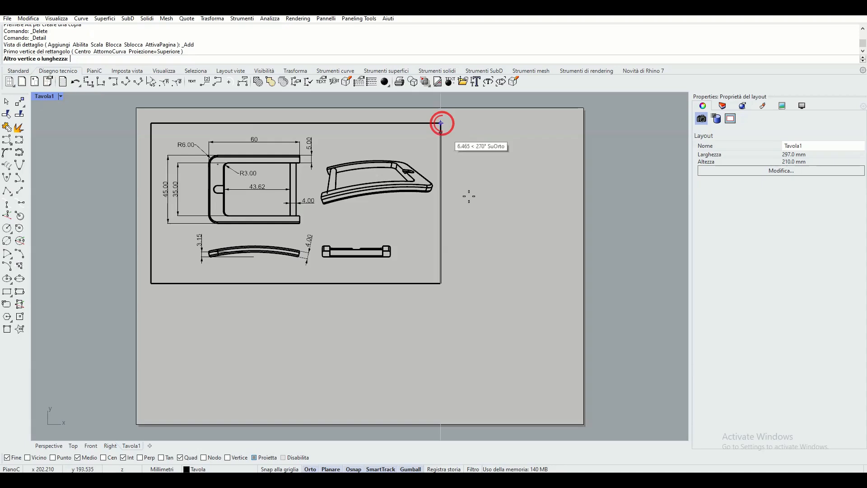
pyautogui.click(569, 305)
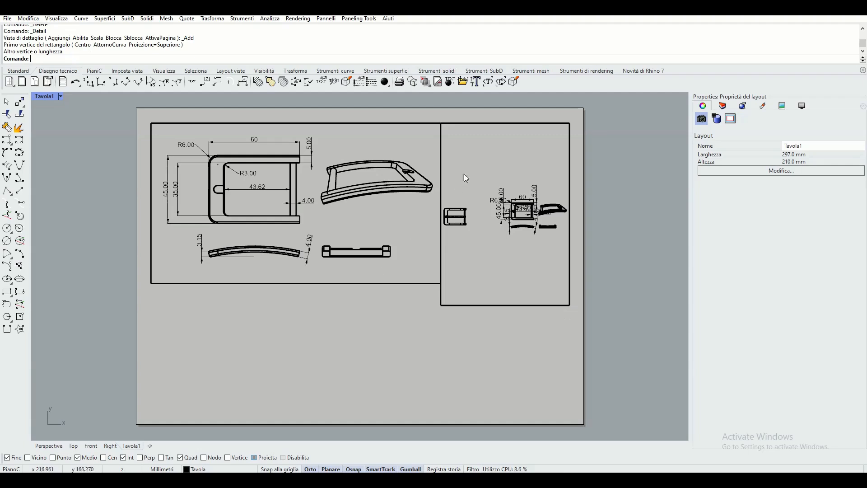
# Activate the new detail and set it to the Ombreggiata display mode with the Prospettica view.
pyautogui.doubleClick(487, 155)
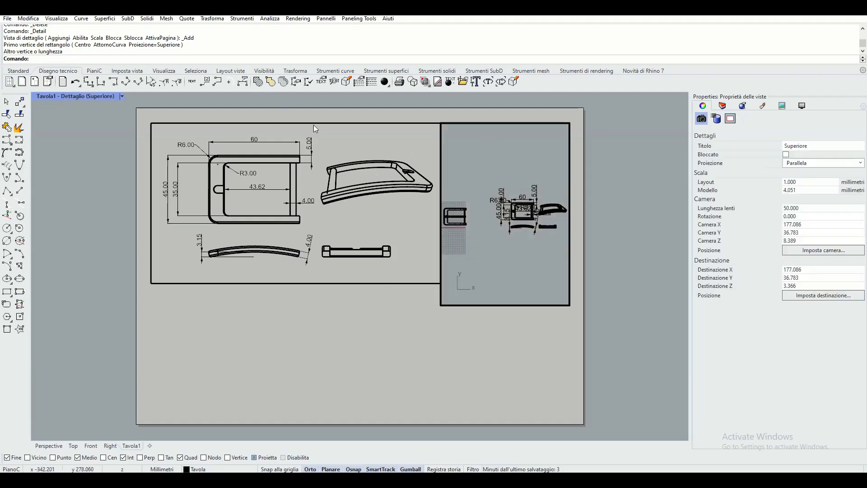
pyautogui.click(861, 164)
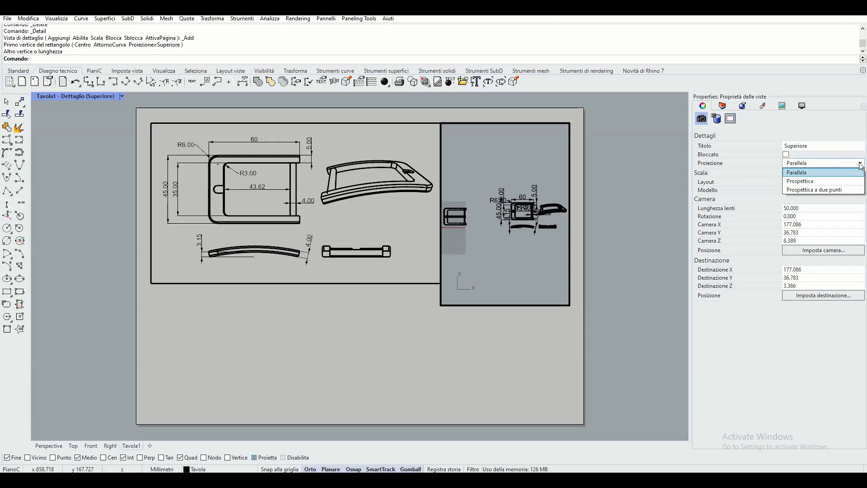
pyautogui.click(847, 145)
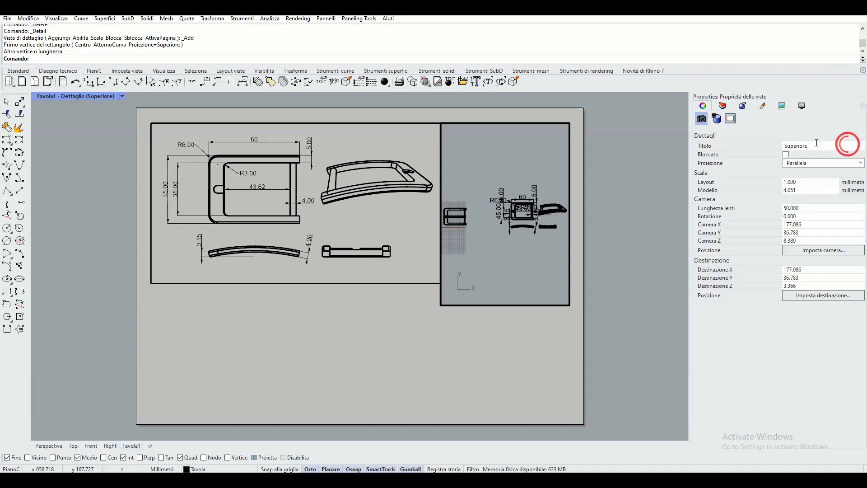
pyautogui.doubleClick(802, 145)
pyautogui.click(864, 147)
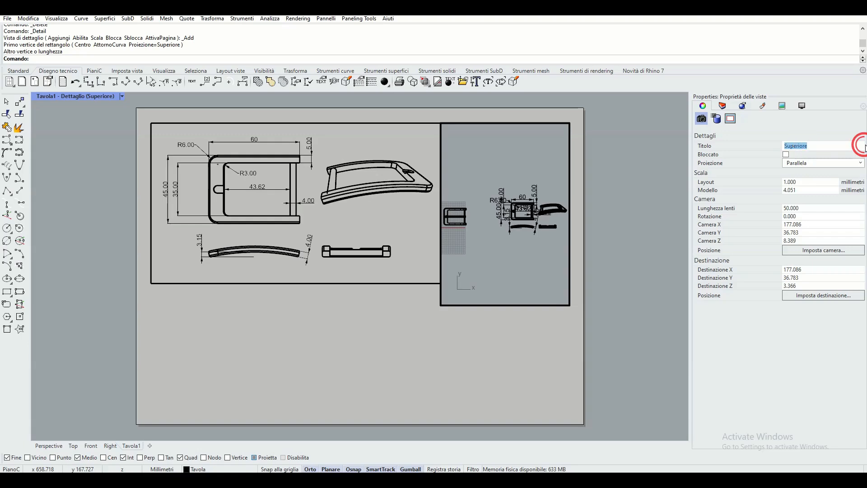
pyautogui.click(121, 96)
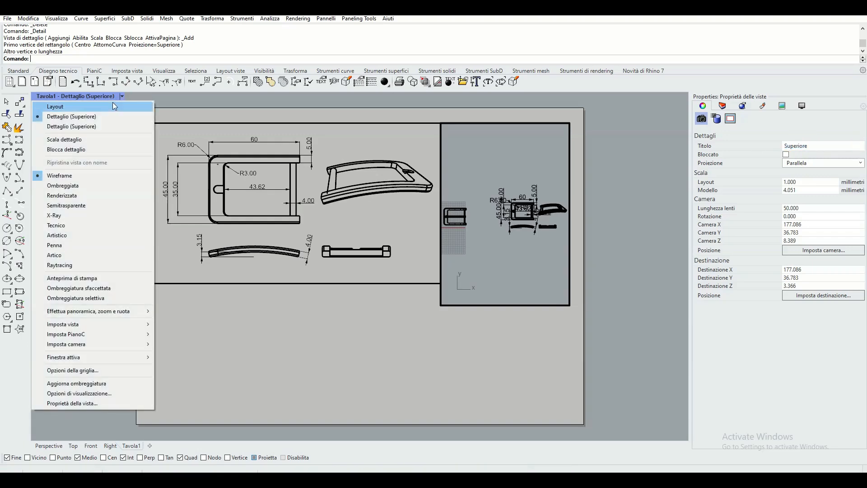
pyautogui.click(77, 186)
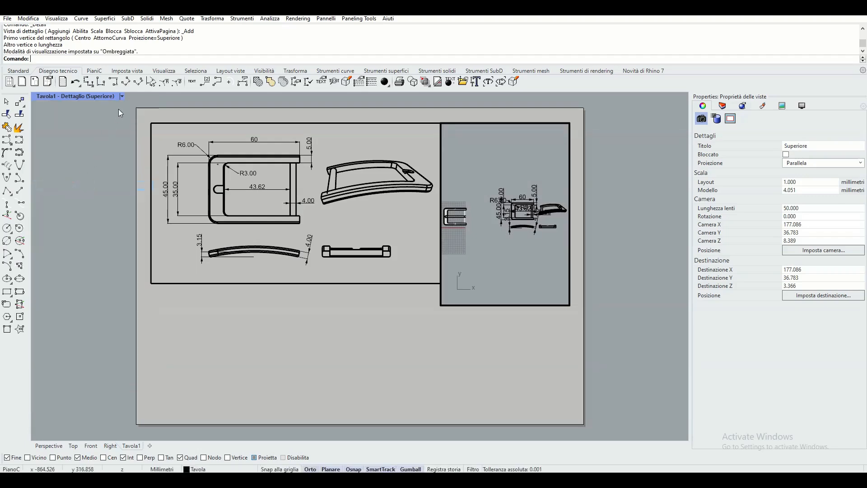
pyautogui.click(122, 97)
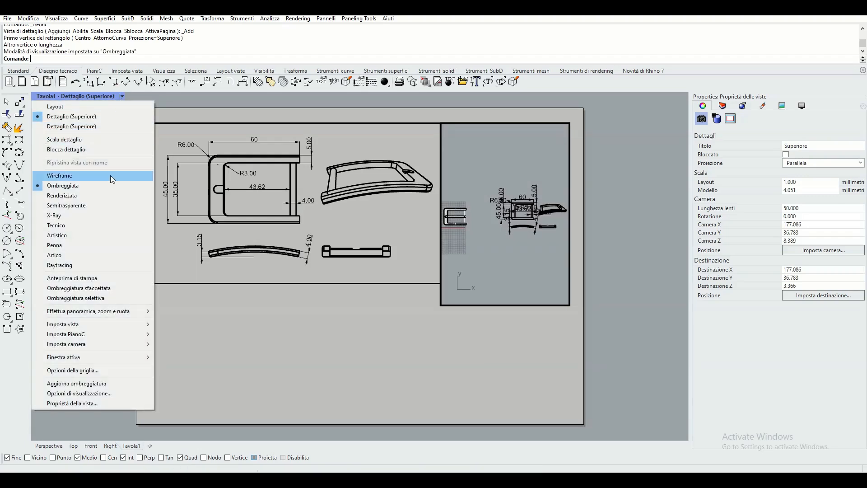
pyautogui.moveTo(128, 325)
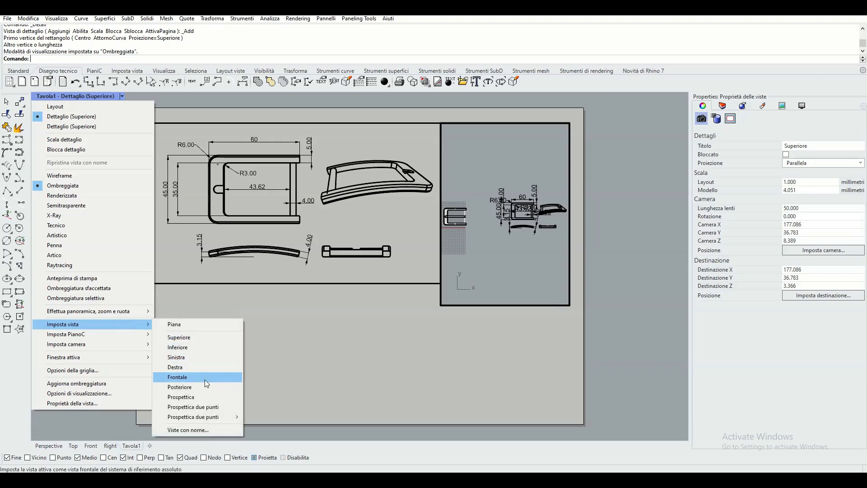
pyautogui.click(197, 396)
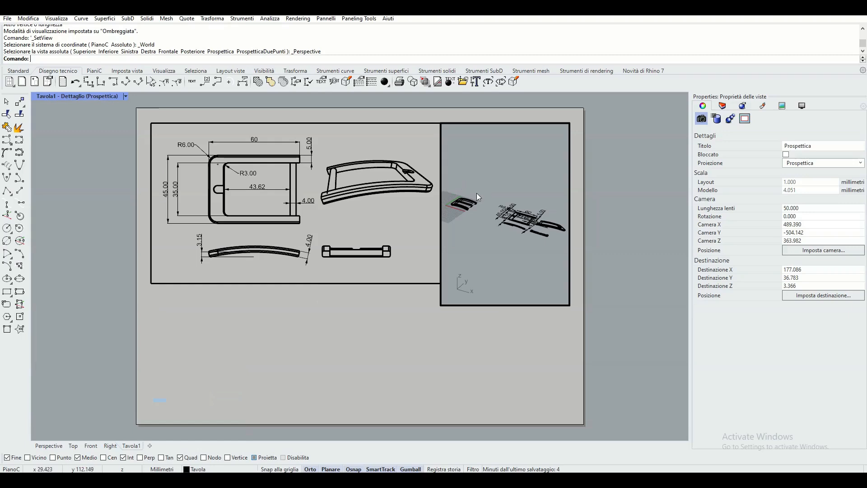
# Frame the 3D buckle at an angle from above so it fills the perspective detail's width, and return to the layout page.
pyautogui.keyDown('shift'); pyautogui.moveTo(473, 180); pyautogui.dragTo(542, 241, button='right'); pyautogui.keyUp('shift')
pyautogui.scroll(4, 501, 239)
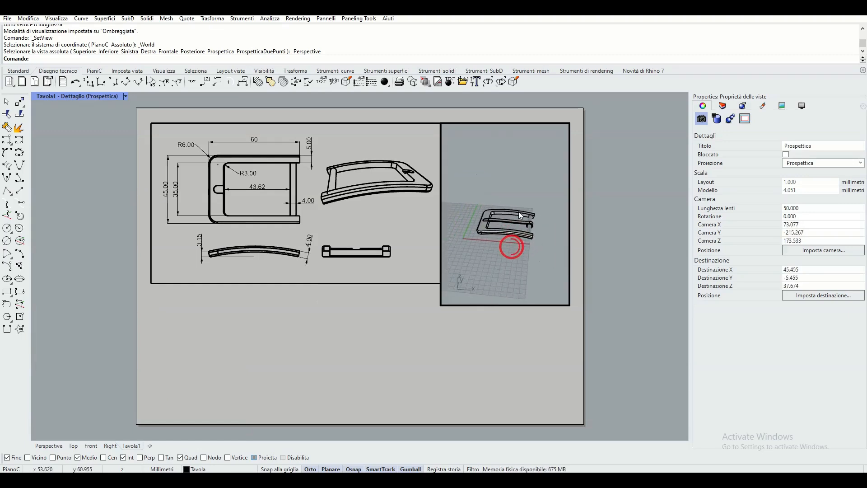
pyautogui.scroll(6, 518, 211)
pyautogui.keyDown('shift'); pyautogui.moveTo(517, 203); pyautogui.dragTo(527, 183, button='right'); pyautogui.keyUp('shift')
pyautogui.moveTo(501, 244); pyautogui.dragTo(564, 250, button='right')
pyautogui.keyDown('shift'); pyautogui.moveTo(466, 247); pyautogui.dragTo(540, 257, button='right'); pyautogui.keyUp('shift')
pyautogui.keyDown('shift'); pyautogui.moveTo(502, 282); pyautogui.dragTo(501, 274, button='right'); pyautogui.keyUp('shift')
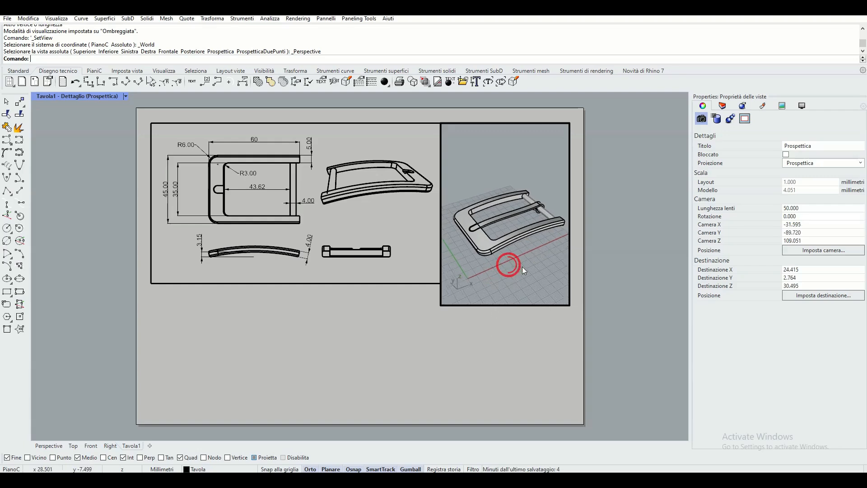
pyautogui.moveTo(520, 241); pyautogui.dragTo(533, 241, button='right')
pyautogui.keyDown('shift'); pyautogui.moveTo(500, 270); pyautogui.dragTo(511, 279, button='right'); pyautogui.keyUp('shift')
pyautogui.click(356, 343)
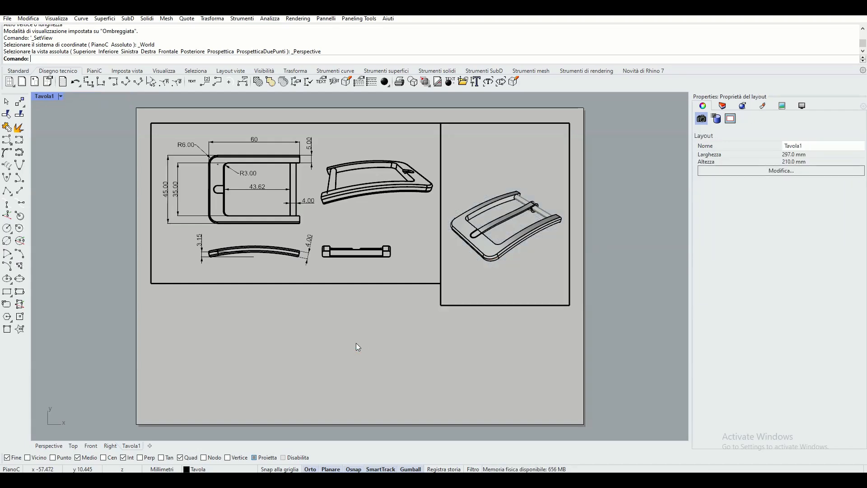
# Lock the dimensioned-views detail and raise the perspective detail's lower edge to align with the lower edge of the locked one.
pyautogui.click(381, 283)
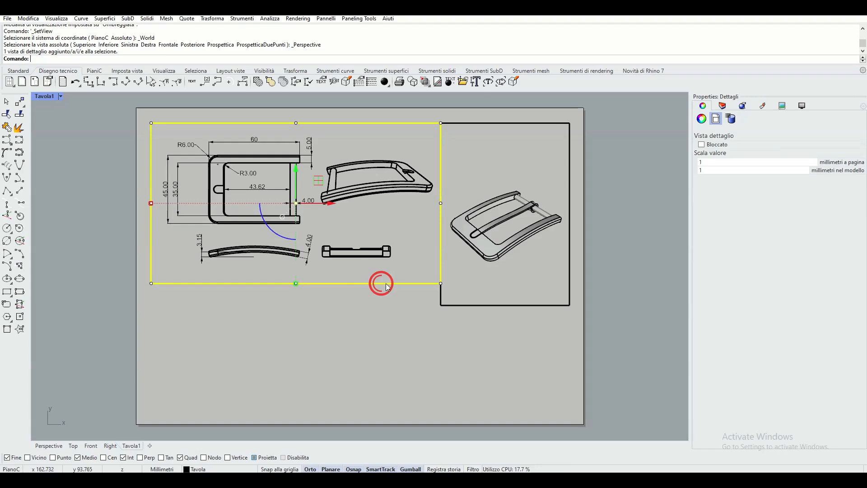
pyautogui.click(702, 145)
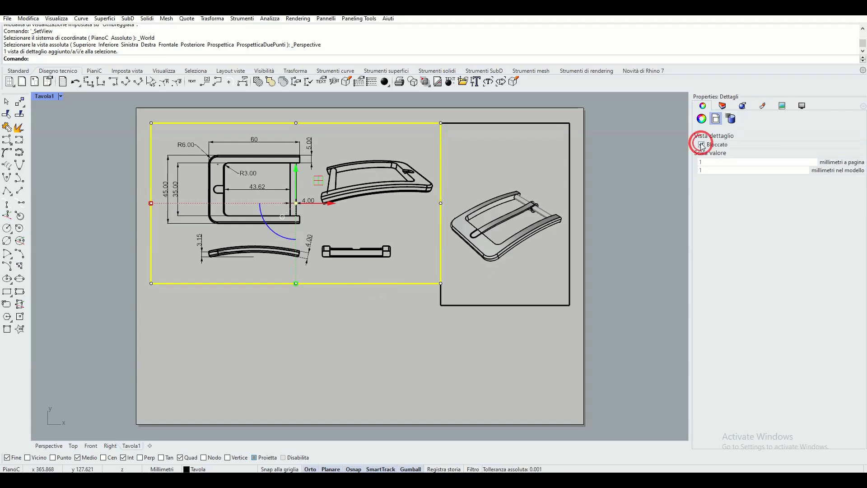
pyautogui.click(532, 123)
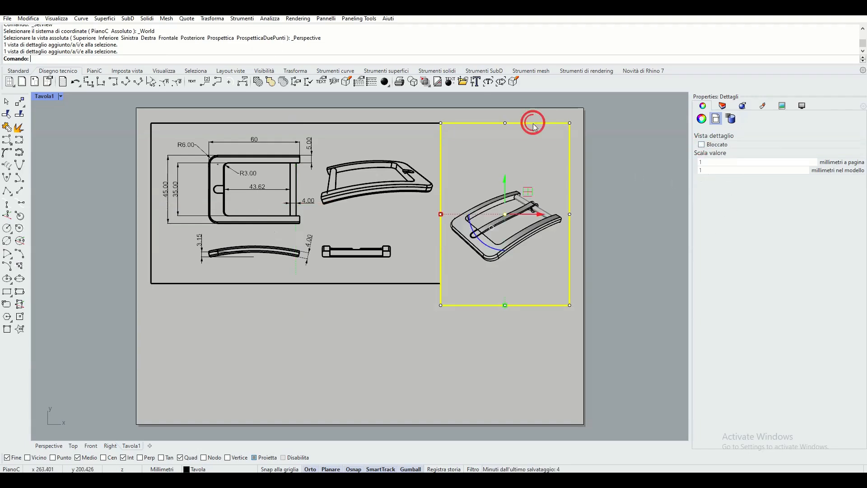
pyautogui.moveTo(416, 323); pyautogui.dragTo(585, 298)
pyautogui.moveTo(506, 274); pyautogui.dragTo(505, 252)
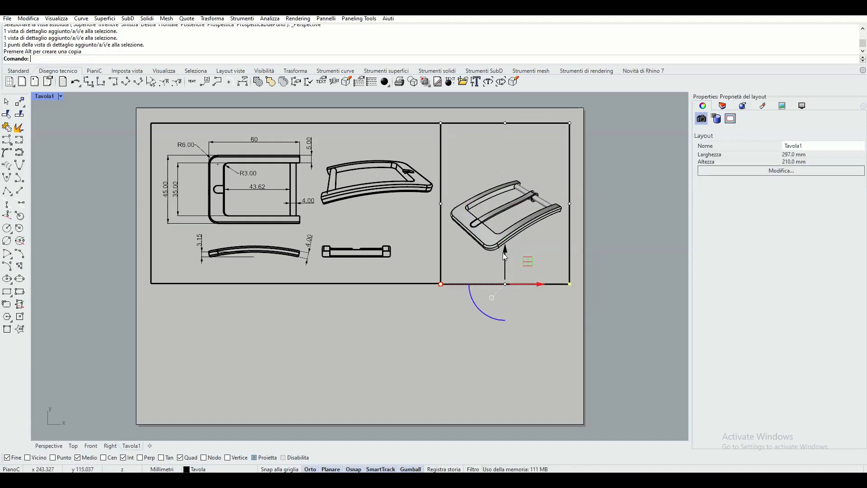
pyautogui.click(382, 339)
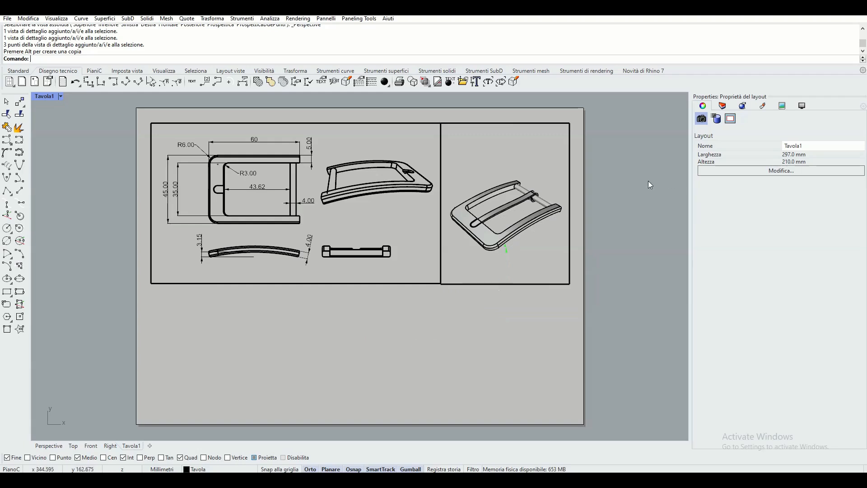
# Lock the perspective detail containing the shaded buckle.
pyautogui.click(555, 129)
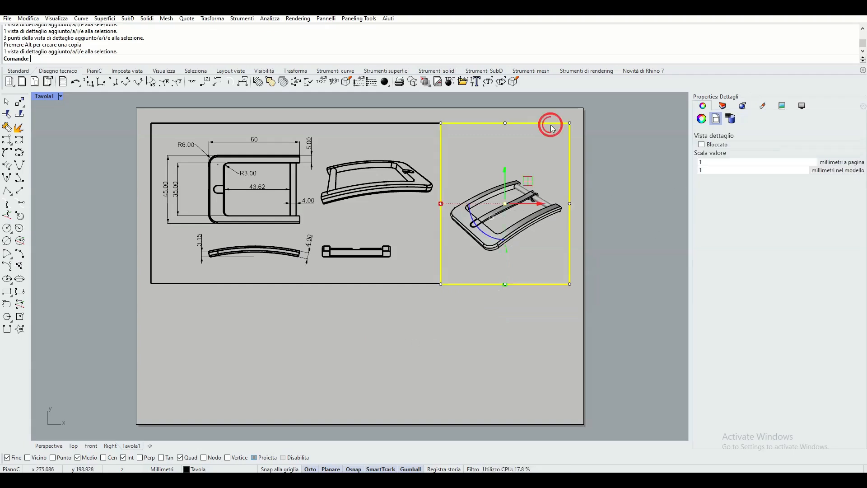
pyautogui.click(701, 144)
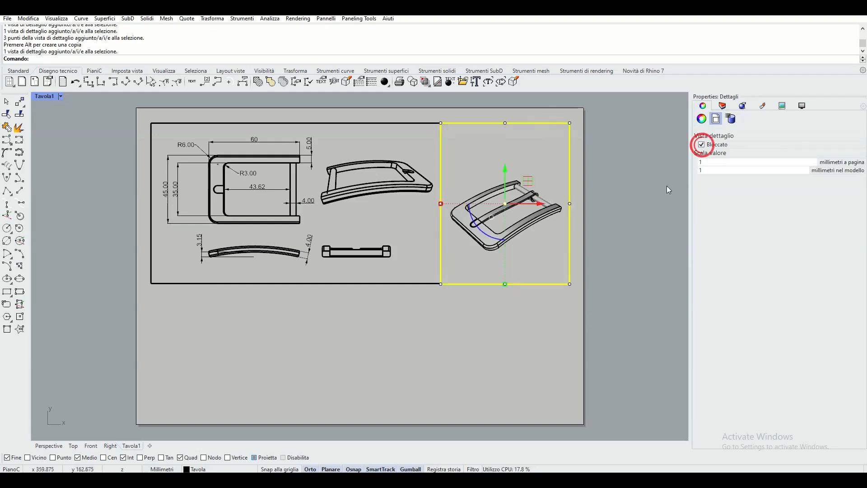
pyautogui.click(631, 211)
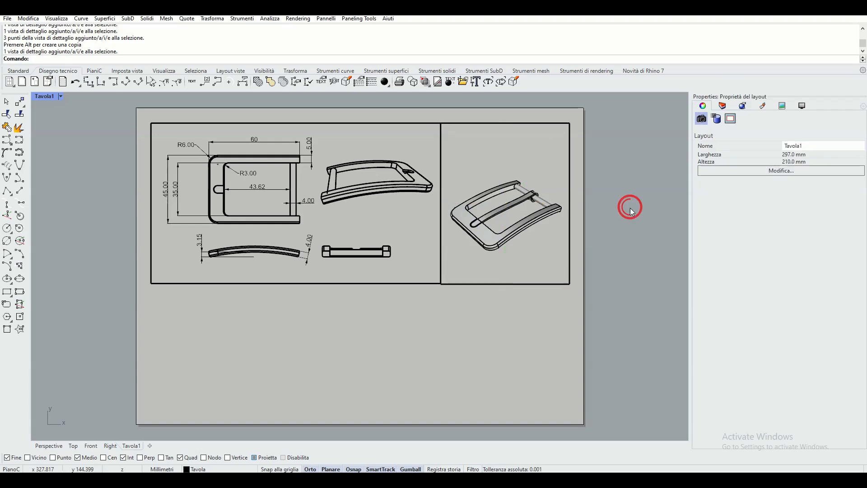
# Draw a border rectangle from the first detail's upper-left corner to the page's lower-right margin, in line with the perspective detail's outer edge.
pyautogui.click(22, 71)
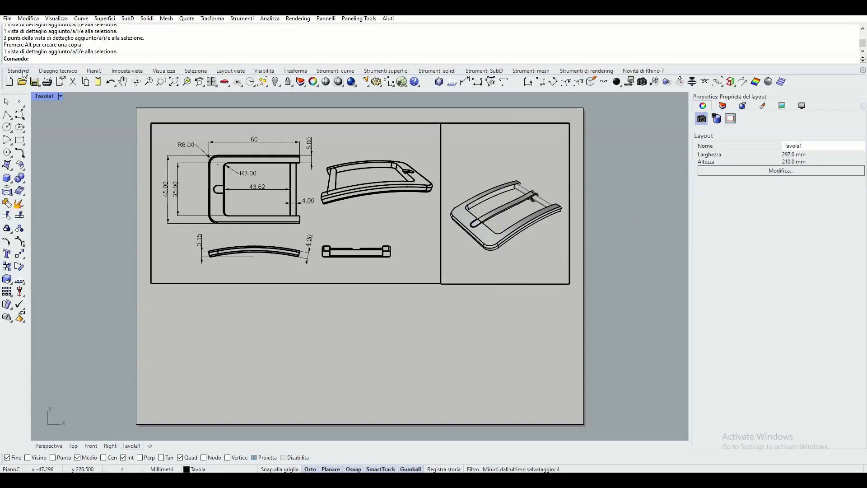
pyautogui.click(21, 141)
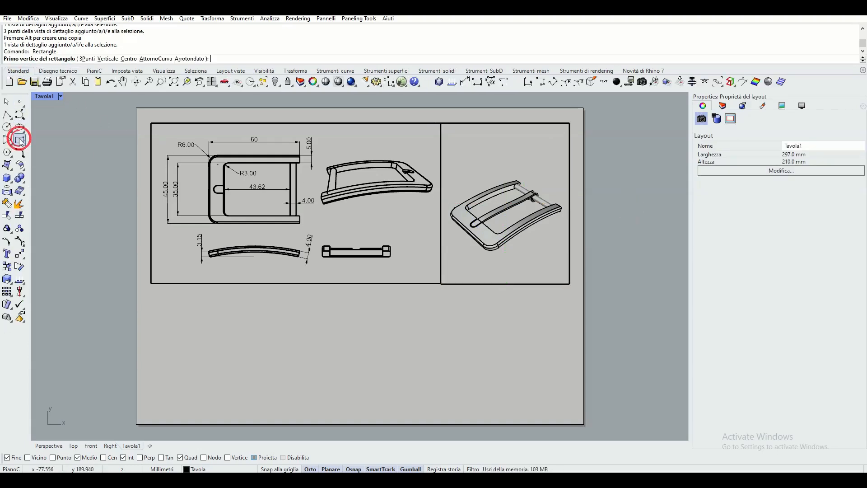
pyautogui.click(152, 123)
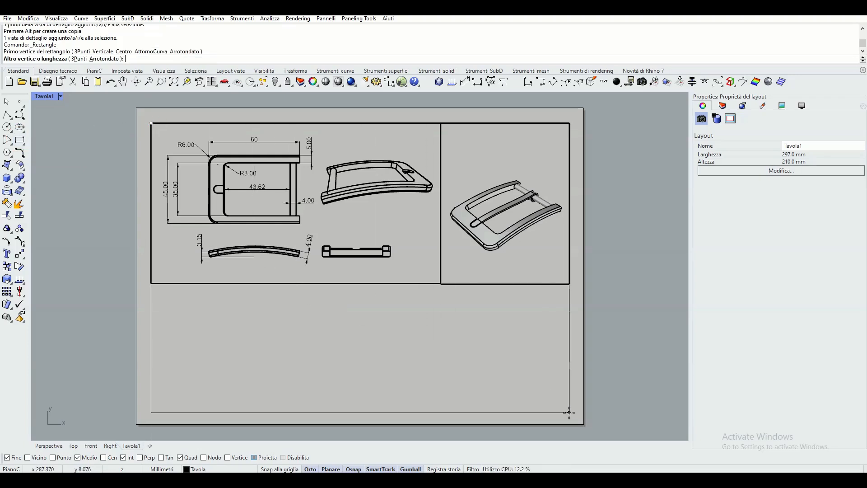
pyautogui.click(569, 412)
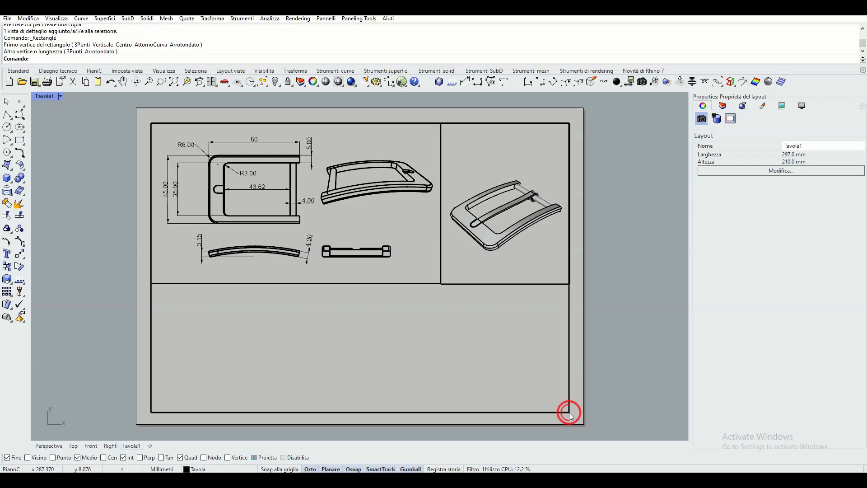
# Draw a title block rectangle about 119 by 52 mm, starting from the border's lower-right corner.
pyautogui.rightClick(378, 331)
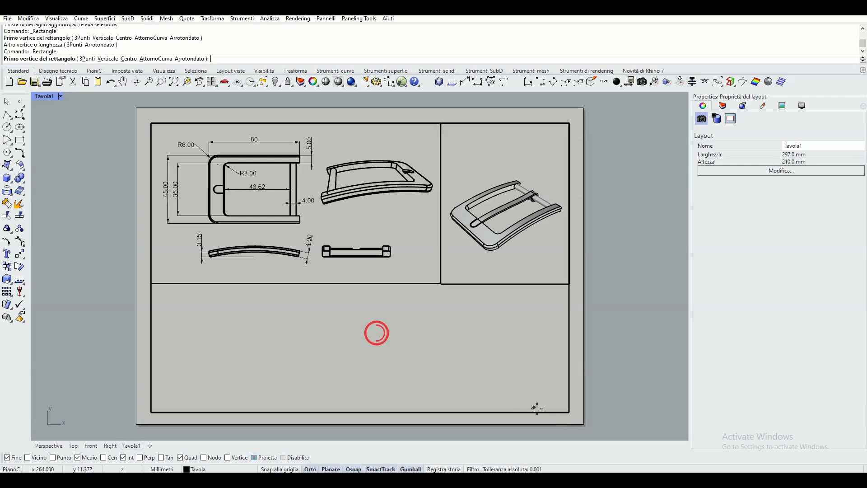
pyautogui.click(569, 412)
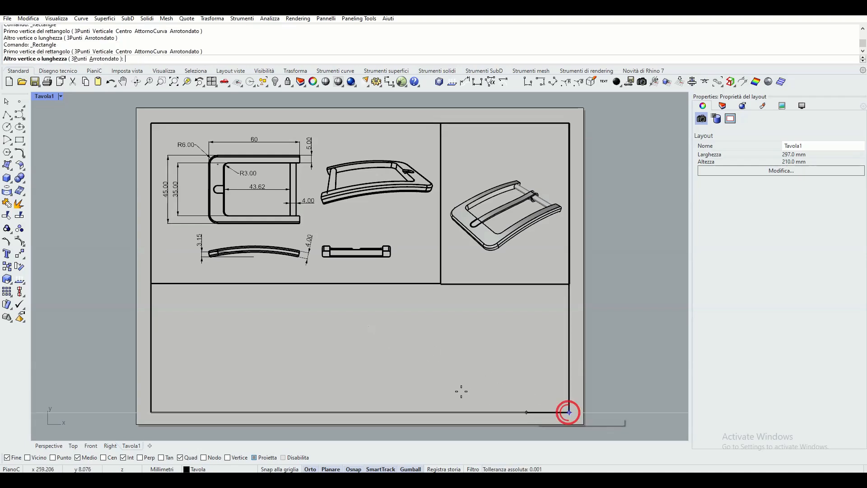
pyautogui.click(390, 332)
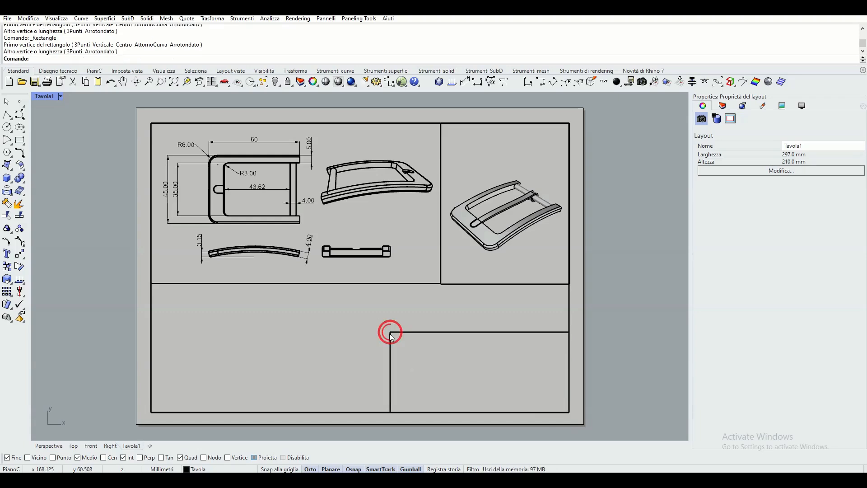
# Start a text annotation for the title block with PROGETTISTA: as its first line.
pyautogui.click(58, 71)
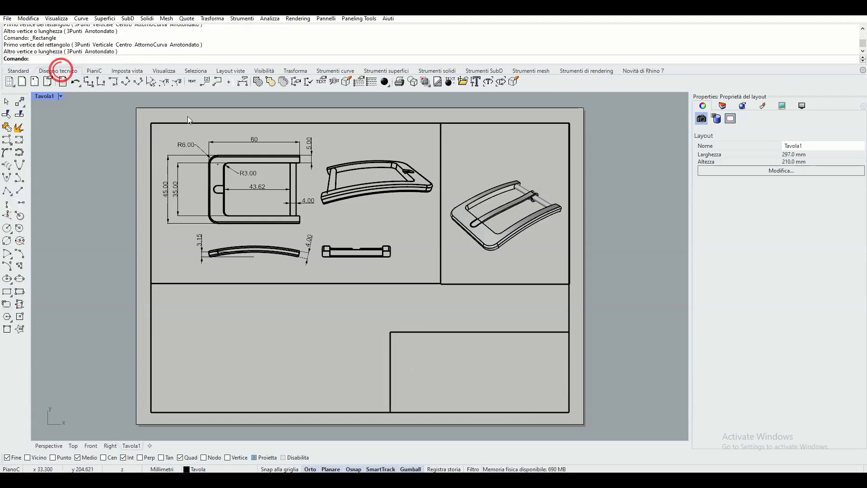
pyautogui.click(192, 82)
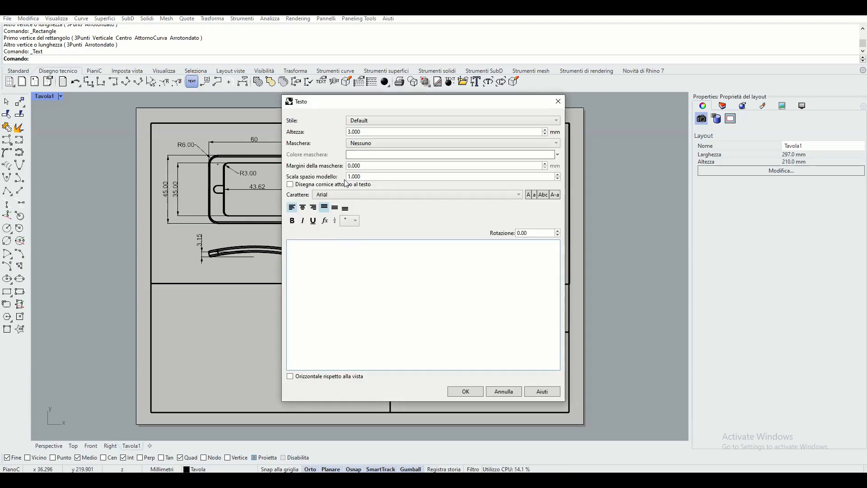
pyautogui.click(329, 252)
pyautogui.press('capslock')
pyautogui.write('PRO')
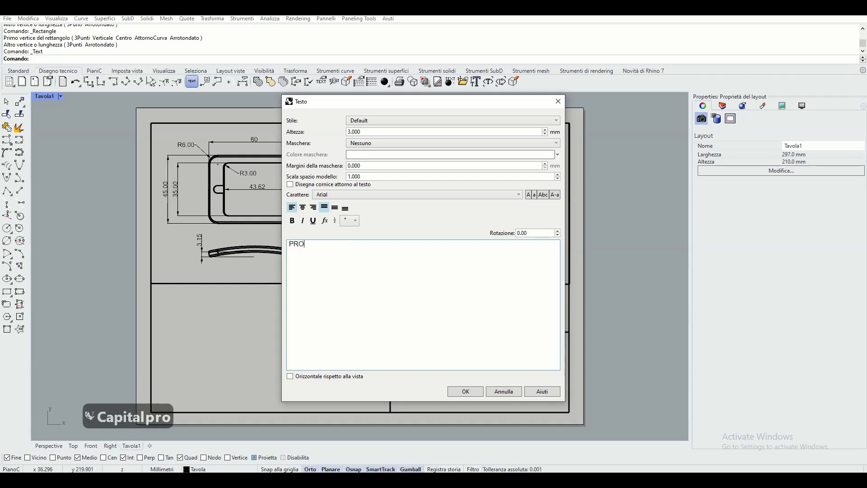
pyautogui.write('GETTISTIA')
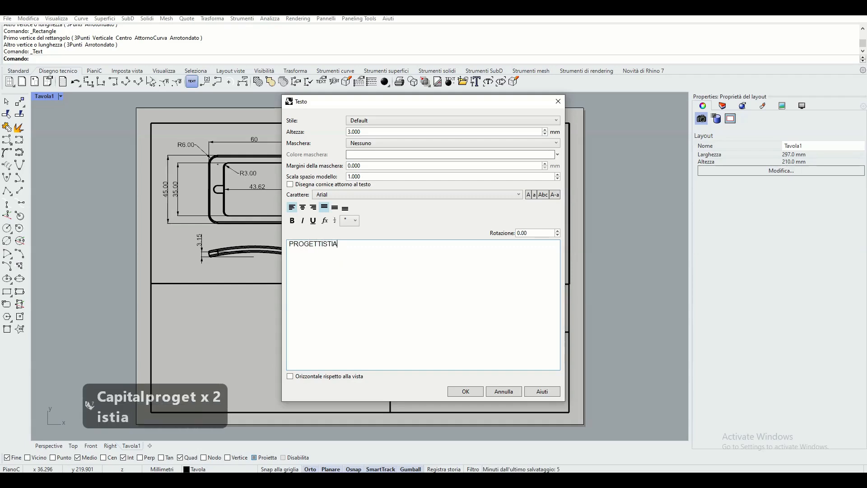
pyautogui.press('BackSpace')
pyautogui.press('BackSpace')
pyautogui.write('A')
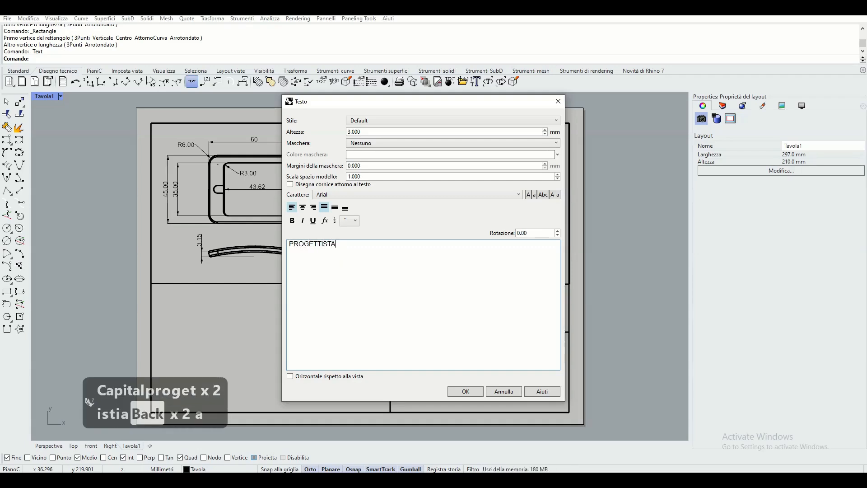
pyautogui.write(':')
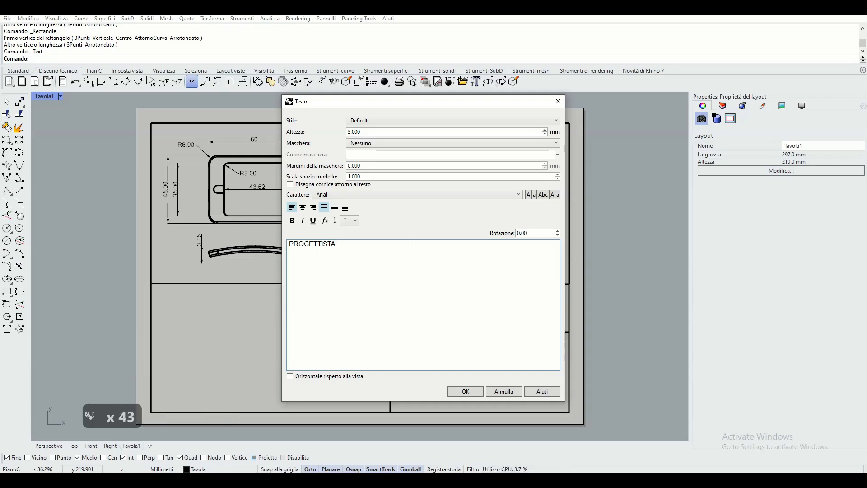
# Add the label AZIENDA/SCUOLA: to the annotation text and place it at the start of the second line.
pyautogui.write('                                                   A')
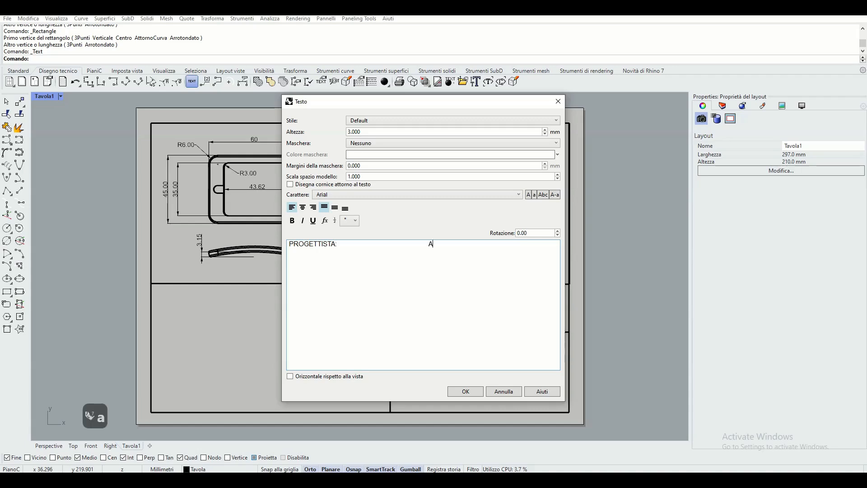
pyautogui.write('ZIENDA')
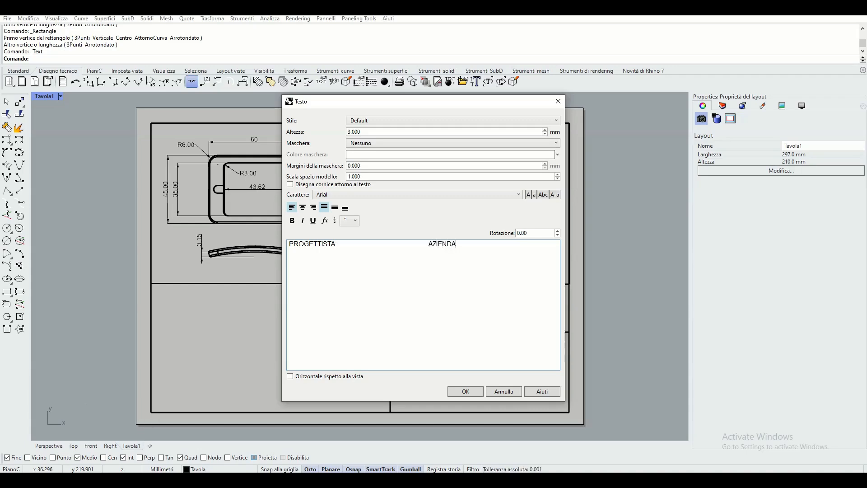
pyautogui.write(':')
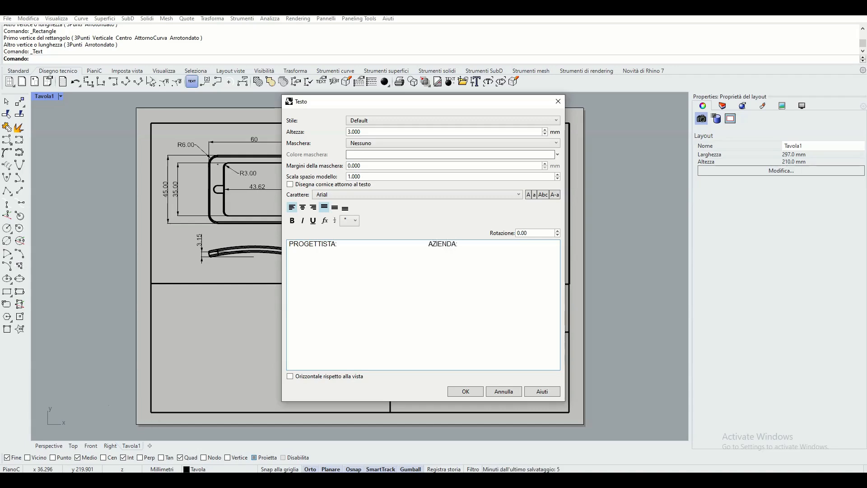
pyautogui.press('BackSpace')
pyautogui.write('/SCU')
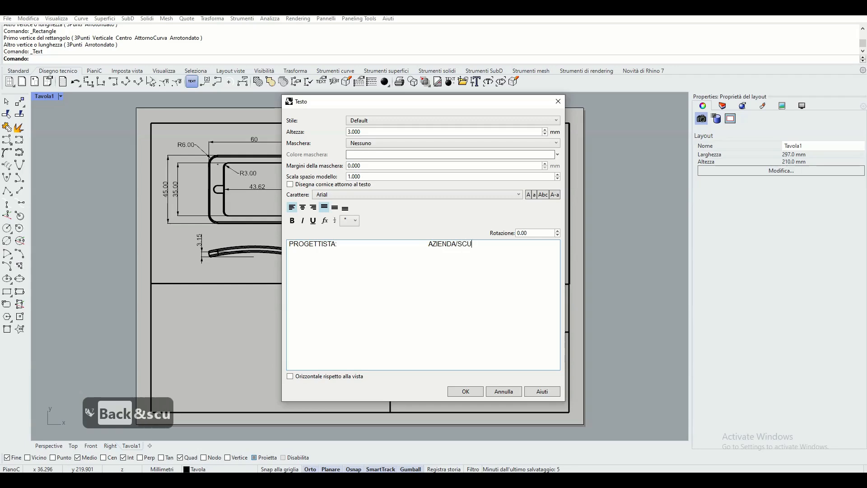
pyautogui.write('OLA')
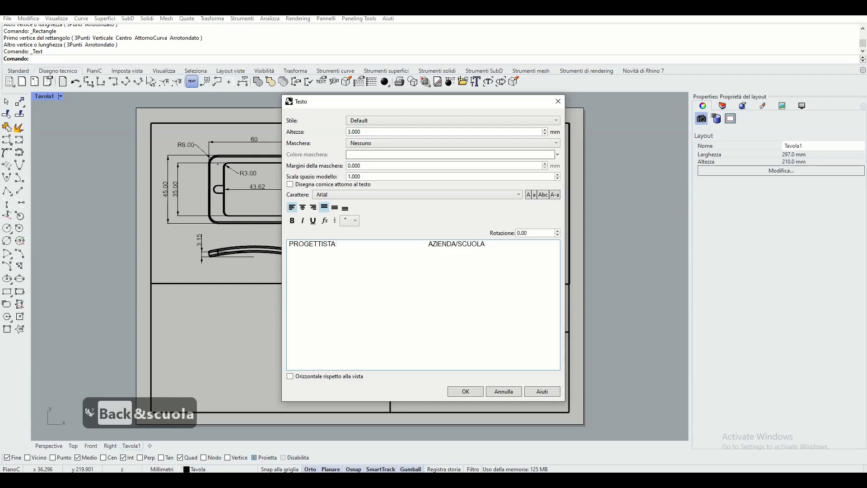
pyautogui.write(':')
pyautogui.press('Left')
pyautogui.press('Left')
pyautogui.press('Left')
pyautogui.press('Left')
pyautogui.press('Left')
pyautogui.press('Left')
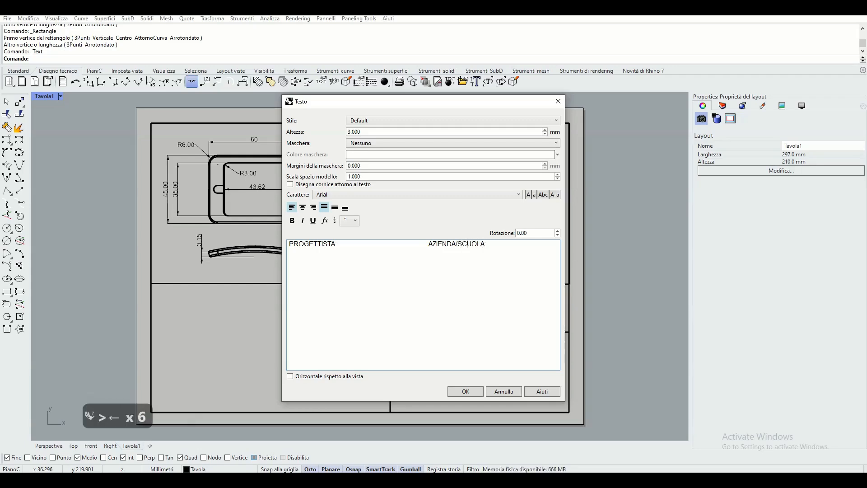
pyautogui.press('Left')
pyautogui.press('Left')
pyautogui.press('Left')
pyautogui.press('Left')
pyautogui.press('Left')
pyautogui.press('Left')
pyautogui.press('Left')
pyautogui.press('Left')
pyautogui.press('Left')
pyautogui.press('Right')
pyautogui.press('Return')
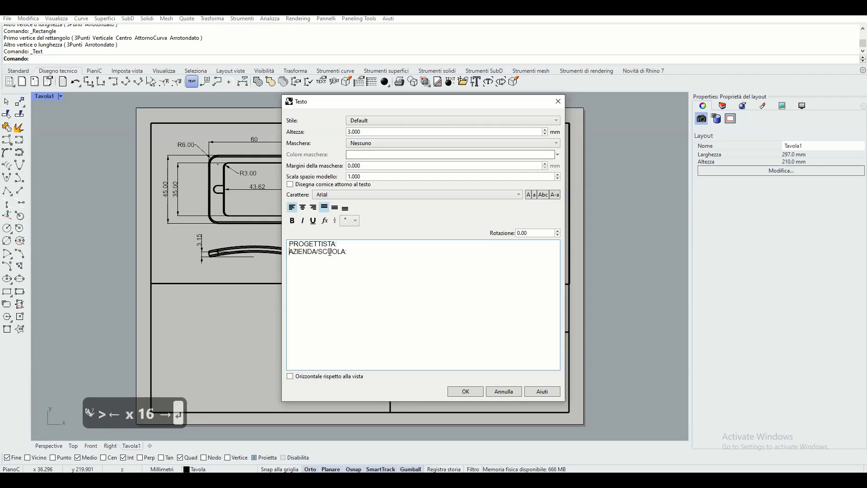
# Add the label REPARTO/CLASSE: further along the second line, separated from AZIENDA/SCUOLA: by a wide gap of spaces.
pyautogui.press('Right')
pyautogui.press('Right')
pyautogui.press('Right')
pyautogui.press('Right')
pyautogui.press('Right')
pyautogui.press('Right')
pyautogui.press('Right')
pyautogui.press('Right')
pyautogui.press('Right')
pyautogui.press('Right')
pyautogui.press('Right')
pyautogui.press('Right')
pyautogui.press('Right')
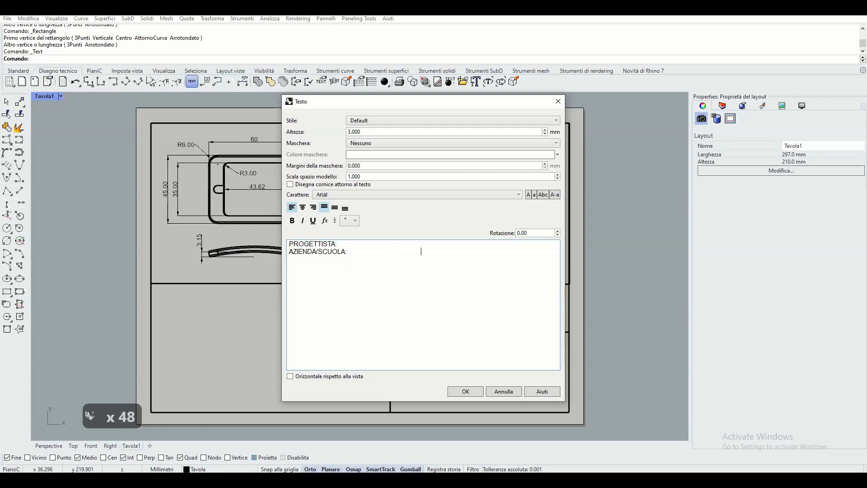
pyautogui.write('REPART')
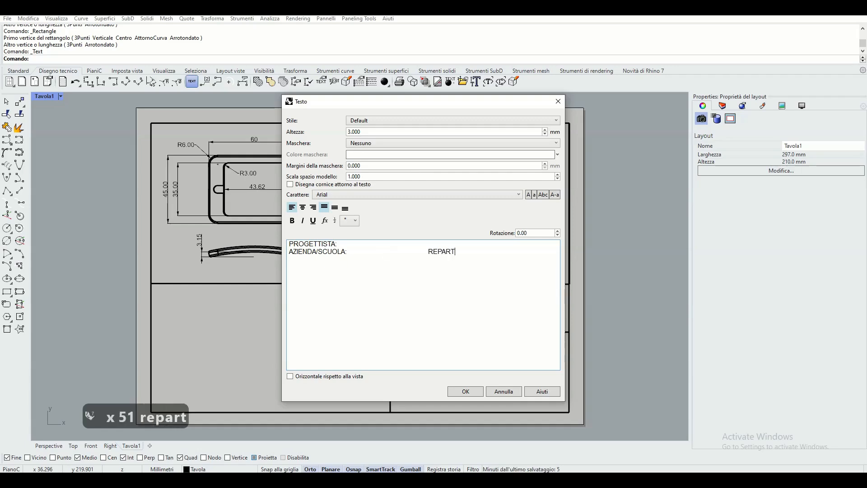
pyautogui.write('O/CLASSE')
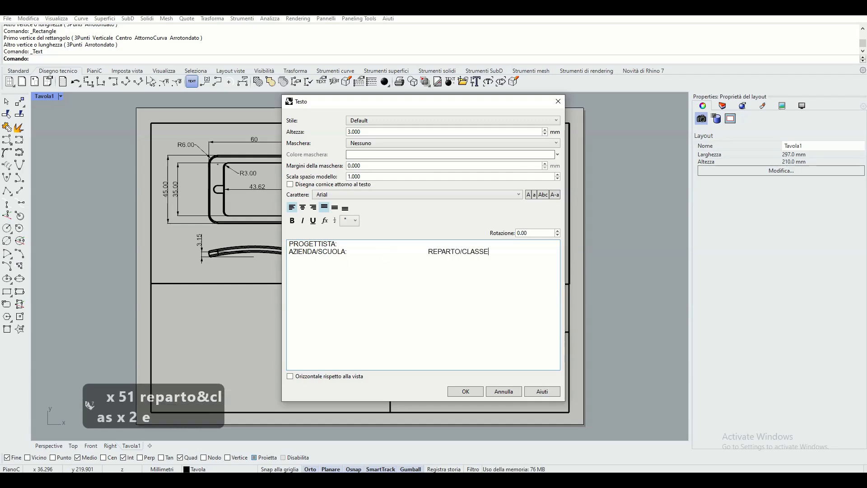
pyautogui.write(':')
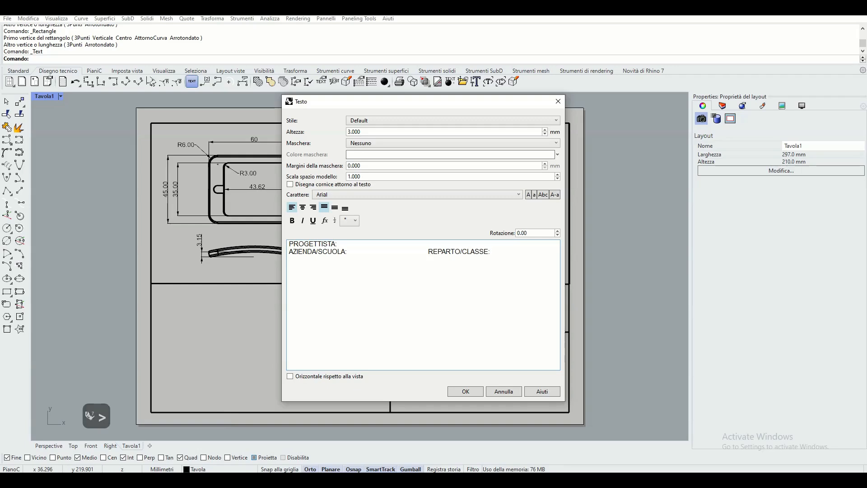
# Add a third text line with the label DATA: followed by a gap of spaces.
pyautogui.press('Return')
pyautogui.write('DATA')
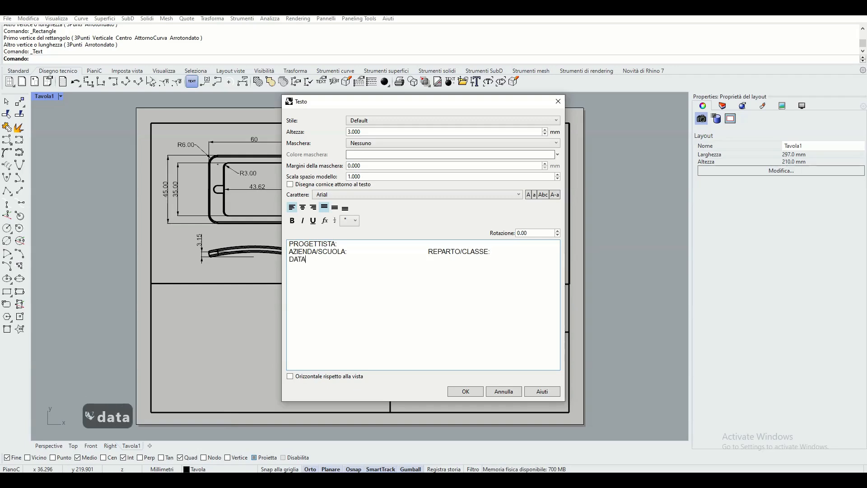
pyautogui.write(':                                   ')
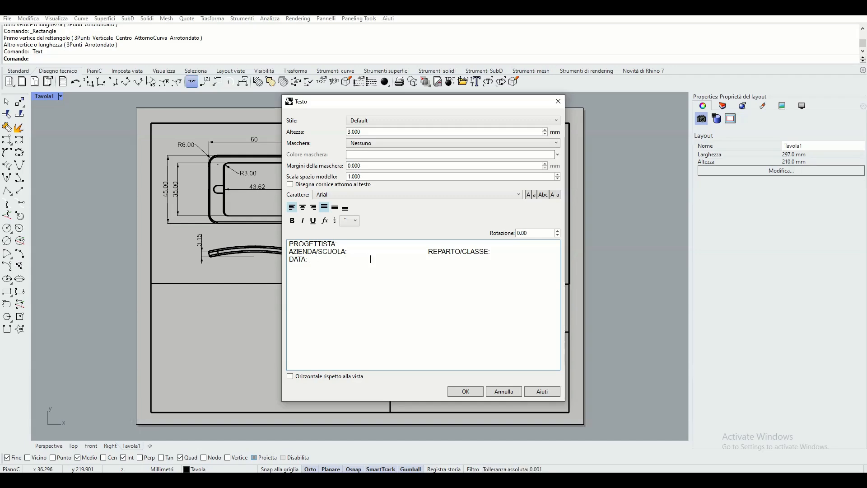
pyautogui.write('      nOME')
pyautogui.press('BackSpace')
pyautogui.press('BackSpace')
pyautogui.press('BackSpace')
pyautogui.press('BackSpace')
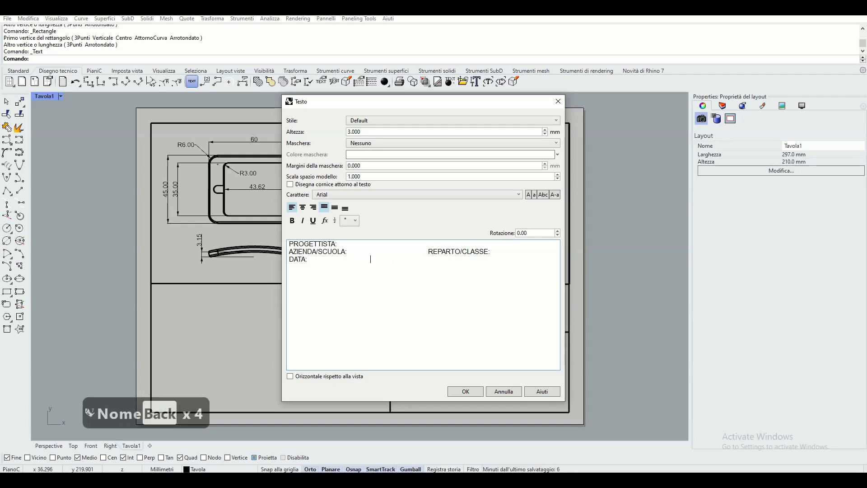
# Add the label NOME PROGETTO/ARTICOLO: after the gap following DATA: on the third text line.
pyautogui.write('NOME P')
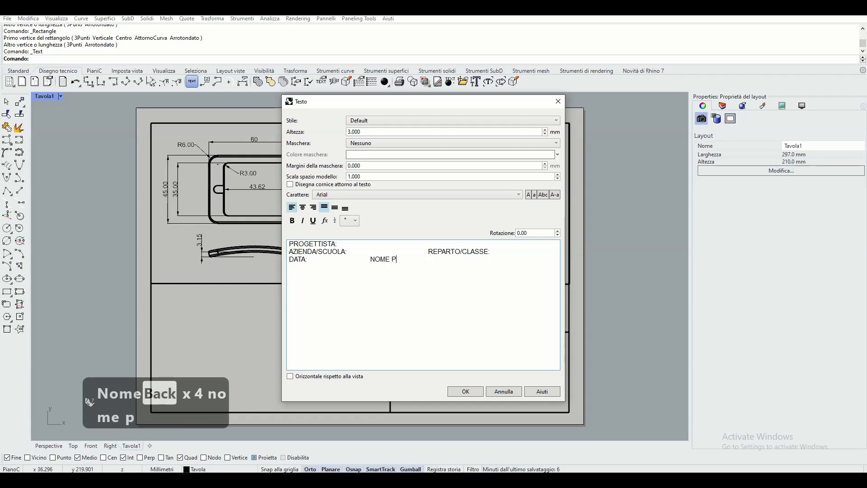
pyautogui.write('ROG')
pyautogui.write('ETTO')
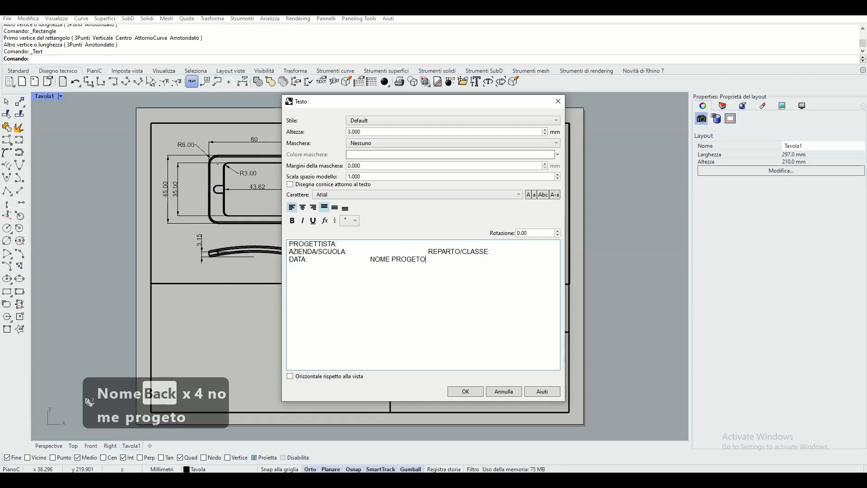
pyautogui.press('BackSpace')
pyautogui.write('TO7ARTICOLO')
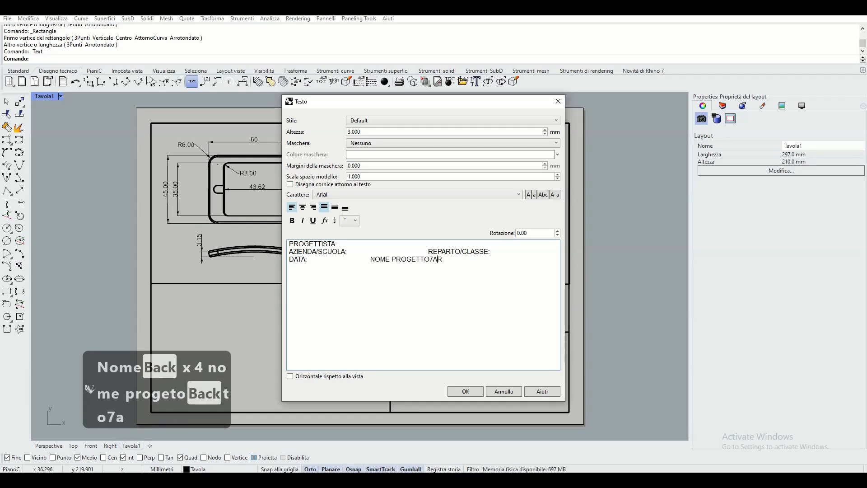
pyautogui.press('BackSpace')
pyautogui.press('BackSpace')
pyautogui.press('BackSpace')
pyautogui.press('BackSpace')
pyautogui.press('BackSpace')
pyautogui.press('BackSpace')
pyautogui.press('BackSpace')
pyautogui.press('BackSpace')
pyautogui.press('BackSpace')
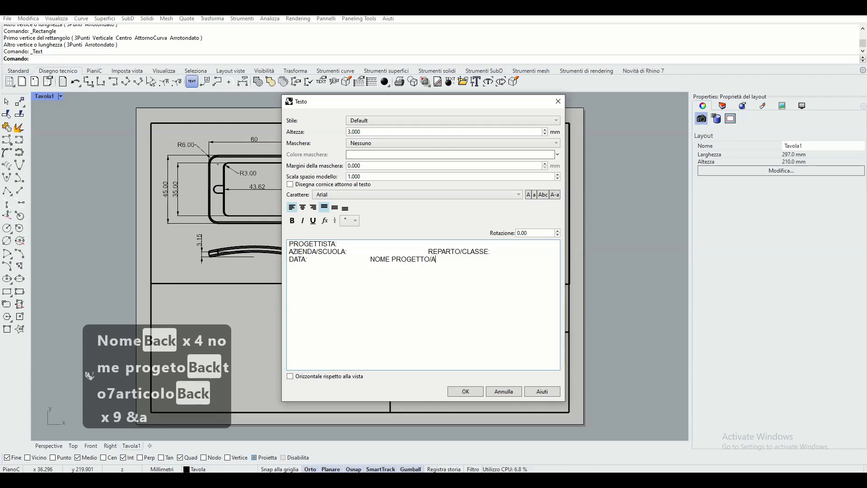
pyautogui.write('/ARTICOLO')
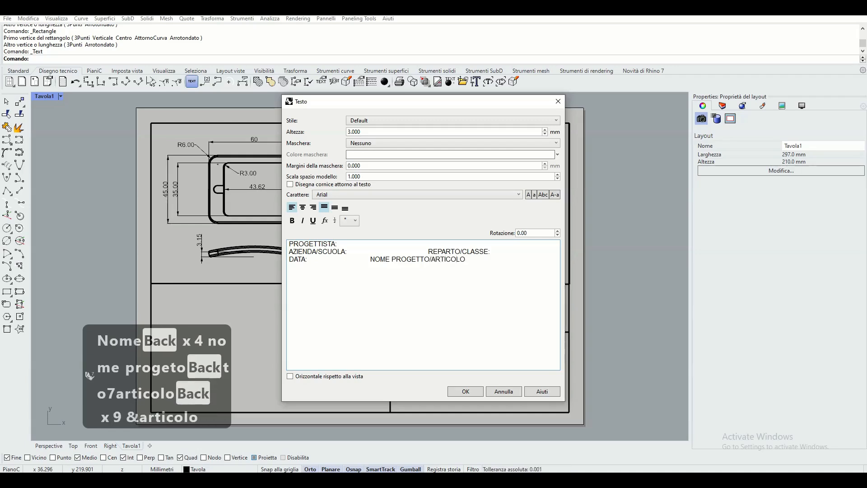
pyautogui.write(':')
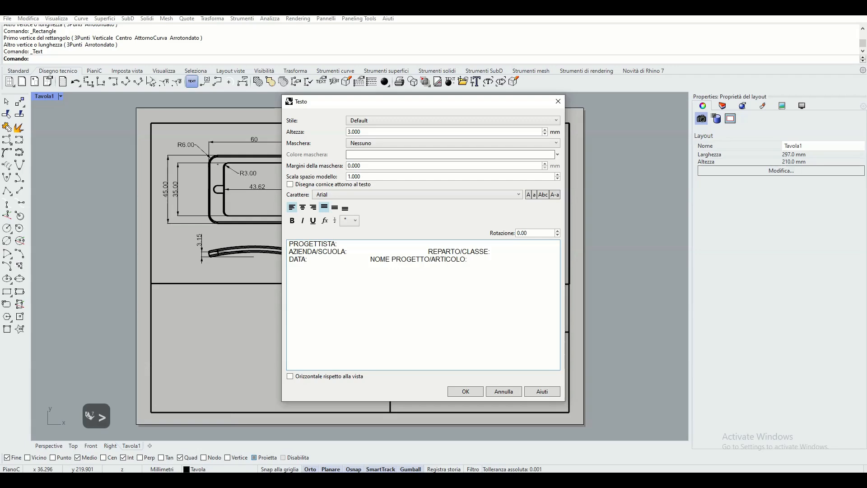
# Break the third text line so that NOME PROGETTO/ARTICOLO: starts its own fourth line below DATA:.
pyautogui.press('Left')
pyautogui.press('Left')
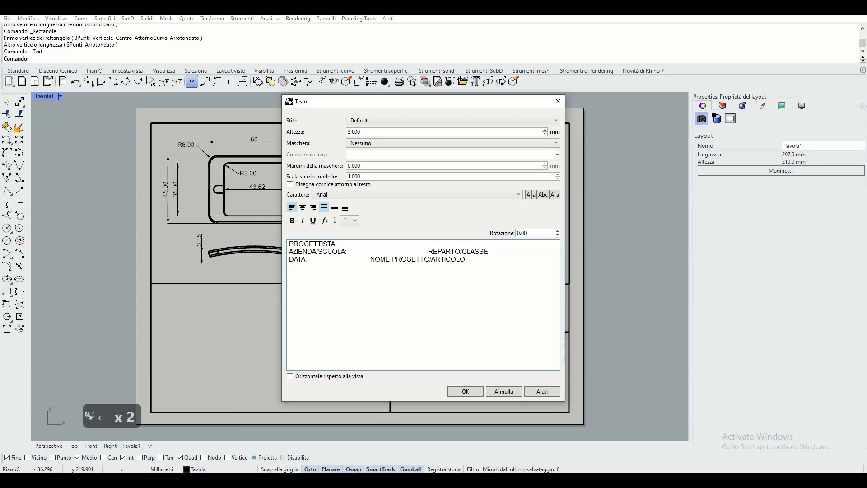
pyautogui.press('Left')
pyautogui.press('Left')
pyautogui.press('Left')
pyautogui.press('Left')
pyautogui.press('Left')
pyautogui.press('Left')
pyautogui.press('Left')
pyautogui.press('Left')
pyautogui.press('Left')
pyautogui.press('Left')
pyautogui.press('Left')
pyautogui.press('Left')
pyautogui.press('Left')
pyautogui.press('Left')
pyautogui.press('Left')
pyautogui.press('Left')
pyautogui.press('Left')
pyautogui.press('Left')
pyautogui.press('Left')
pyautogui.press('Left')
pyautogui.press('Right')
pyautogui.press('Return')
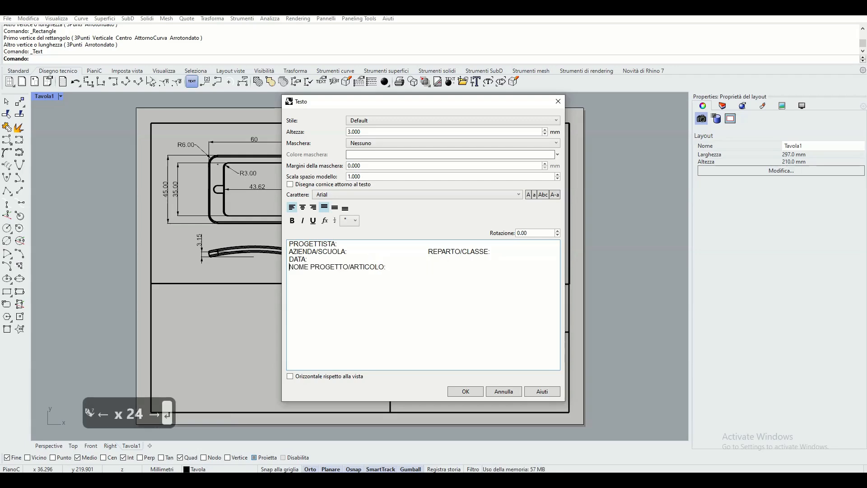
# Add the label TAVOLA: on the fourth line, separated from NOME PROGETTO/ARTICOLO: by a wide gap of spaces.
pyautogui.press('Right')
pyautogui.press('Right')
pyautogui.press('Right')
pyautogui.press('Right')
pyautogui.press('Right')
pyautogui.press('Right')
pyautogui.press('Right')
pyautogui.press('Right')
pyautogui.press('Right')
pyautogui.press('Right')
pyautogui.press('Right')
pyautogui.press('Right')
pyautogui.press('Right')
pyautogui.press('Right')
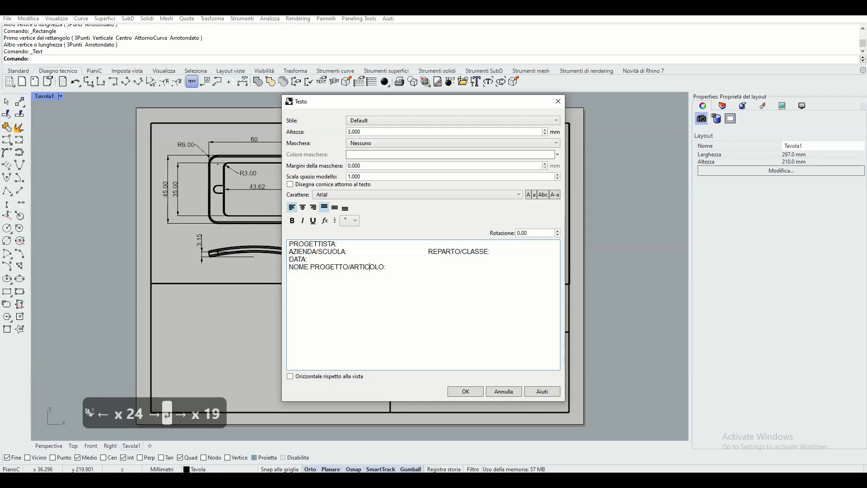
pyautogui.press('Right')
pyautogui.press('Right')
pyautogui.press('Right')
pyautogui.press('Right')
pyautogui.press('Right')
pyautogui.press('Right')
pyautogui.press('Right')
pyautogui.press('Right')
pyautogui.press('Right')
pyautogui.press('Right')
pyautogui.press('Right')
pyautogui.press('Right')
pyautogui.press('Right')
pyautogui.press('Right')
pyautogui.press('Right')
pyautogui.press('Right')
pyautogui.press('Right')
pyautogui.press('Right')
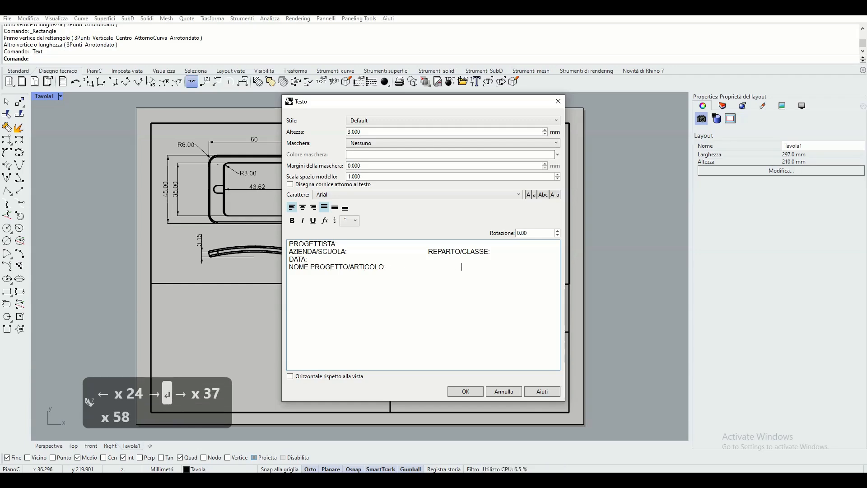
pyautogui.write('TAVOLA')
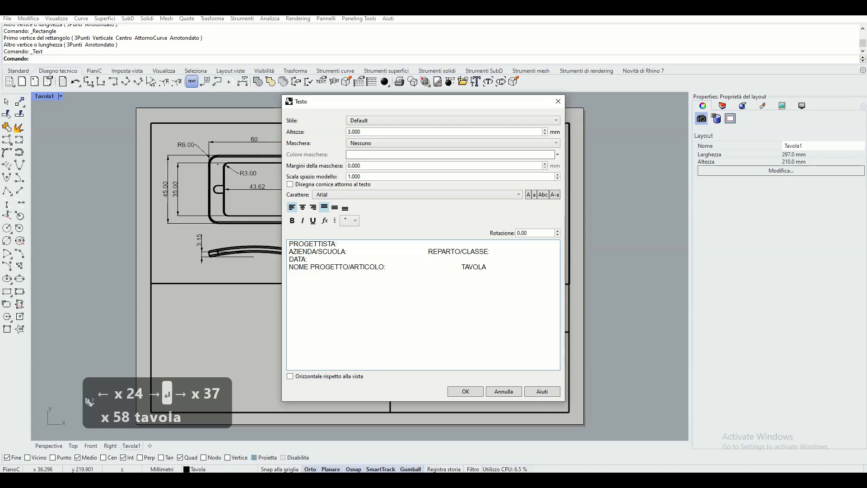
pyautogui.write(':')
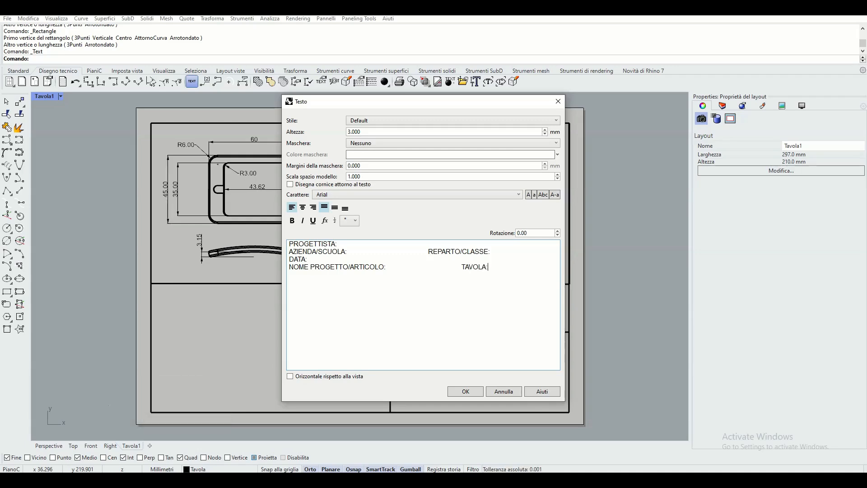
# Add a fifth text line with the label VERSIONE/REVISIONE:.
pyautogui.press('Return')
pyautogui.write('VERSI')
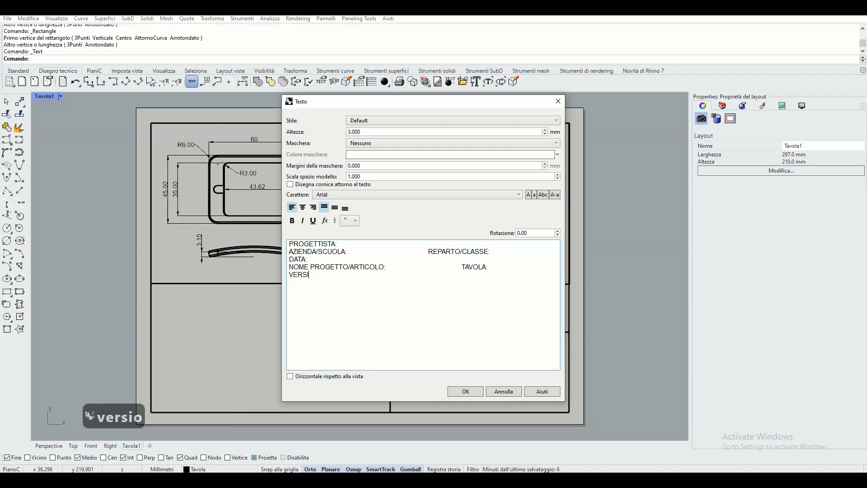
pyautogui.write('ONE/')
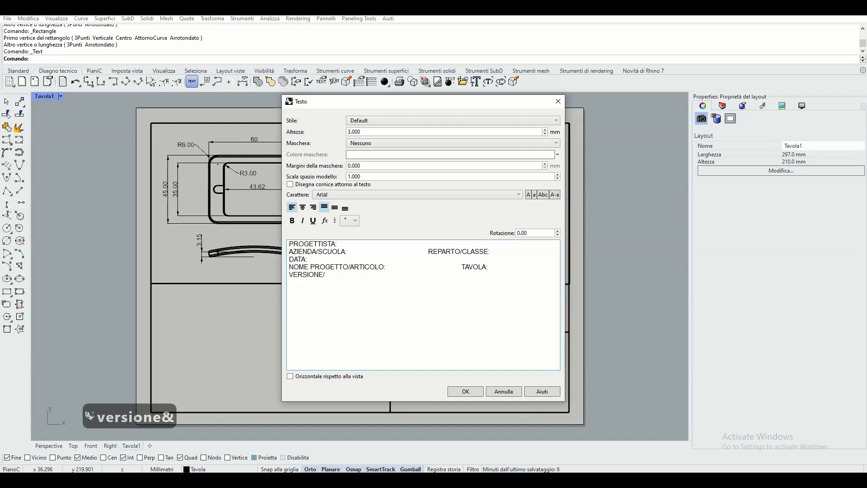
pyautogui.write('REVISION')
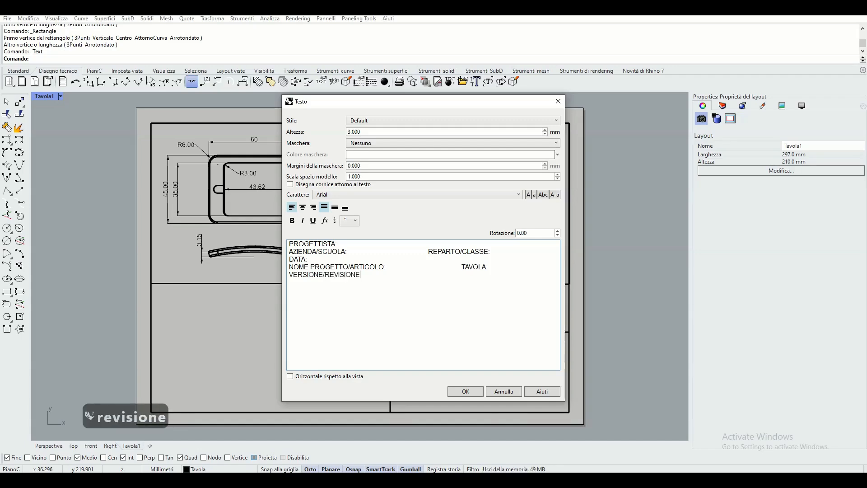
pyautogui.write('E')
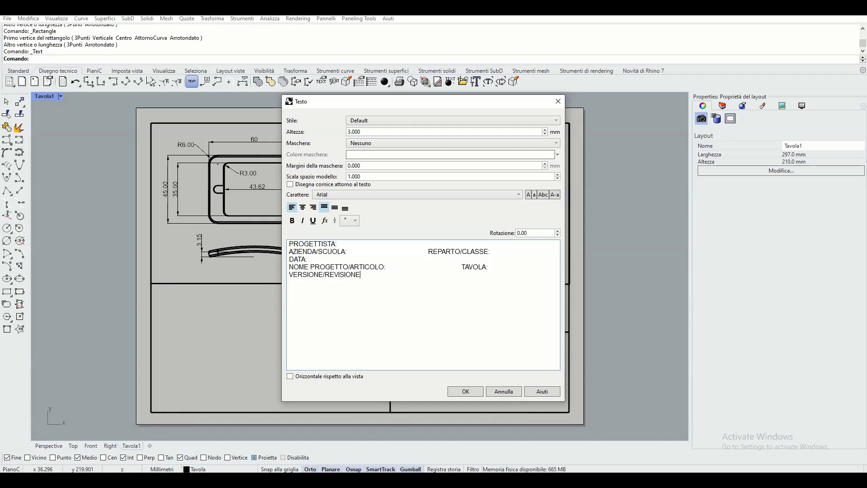
pyautogui.write(':')
# Add a sixth text line with the label DESCRIZIONE OGGETTO:.
pyautogui.press('Return')
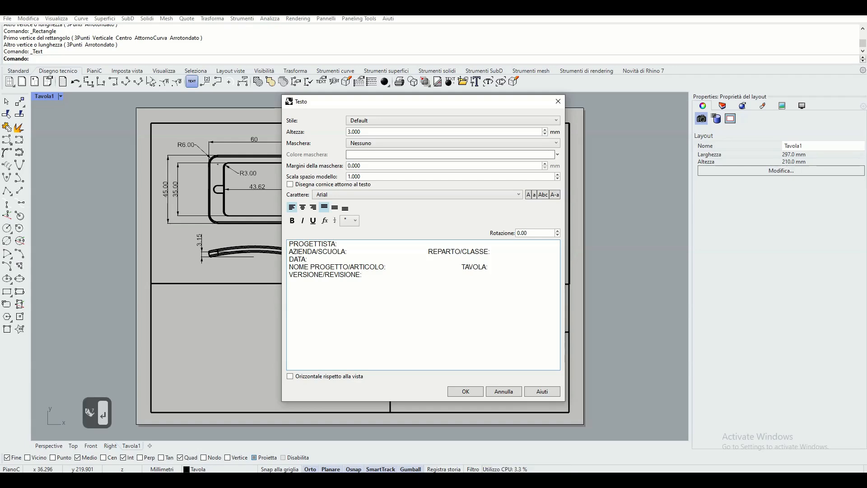
pyautogui.write('DESCRIZIONE')
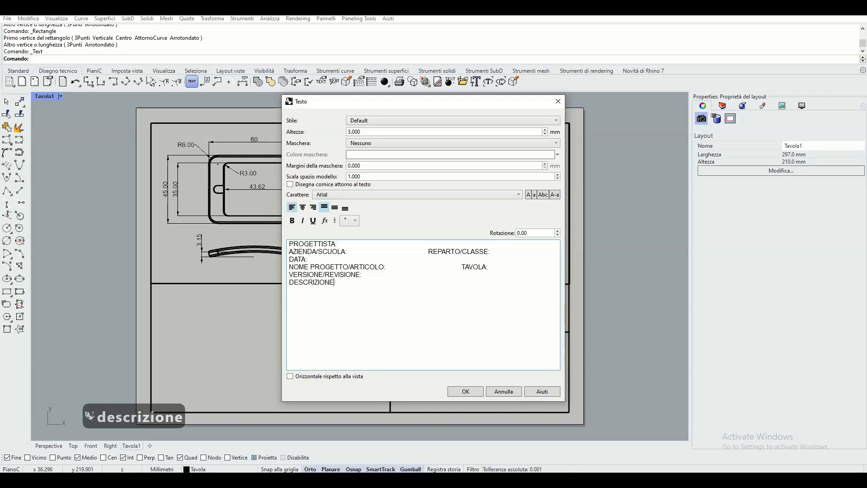
pyautogui.write(' OGGEE')
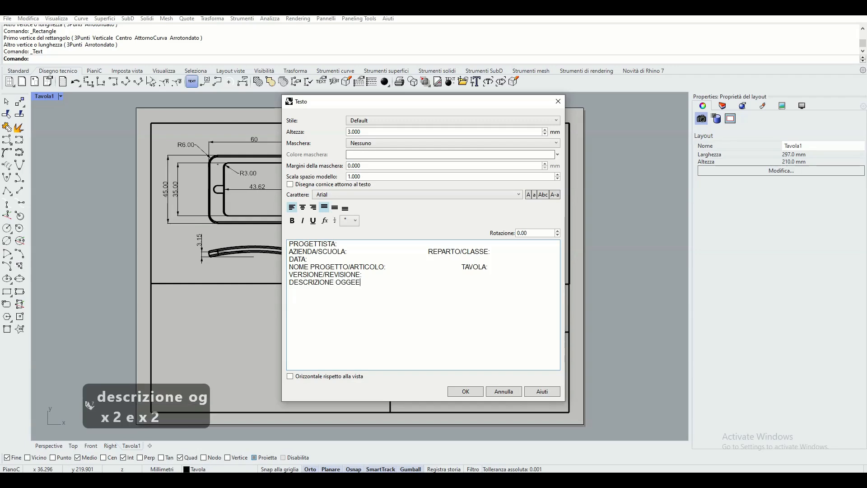
pyautogui.press('BackSpace')
pyautogui.write('TTO')
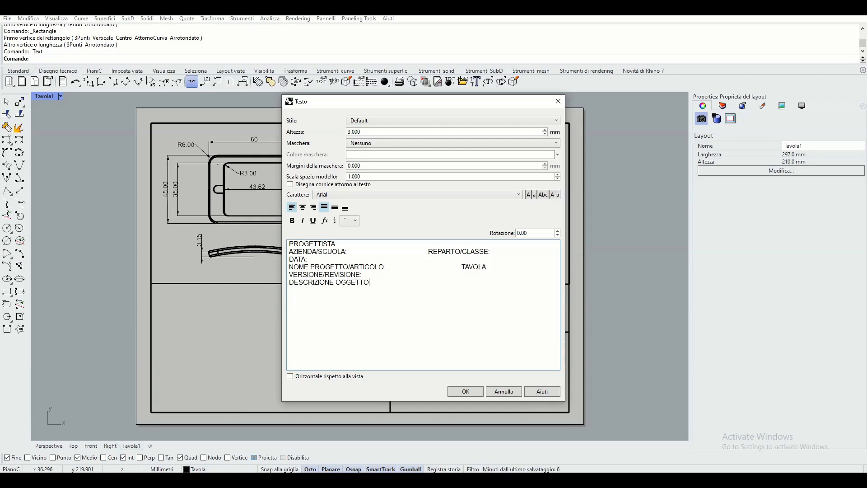
pyautogui.write(':')
# Add a seventh text line reading SCALA: 1:1.
pyautogui.press('Return')
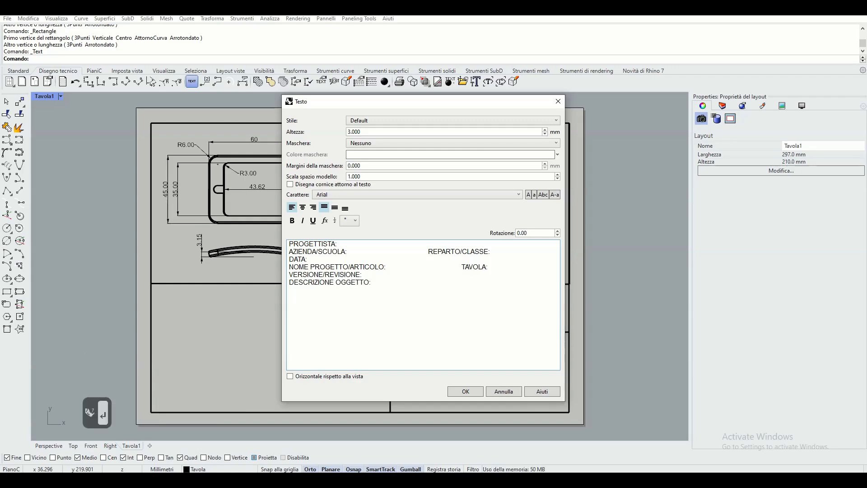
pyautogui.write('SCALA')
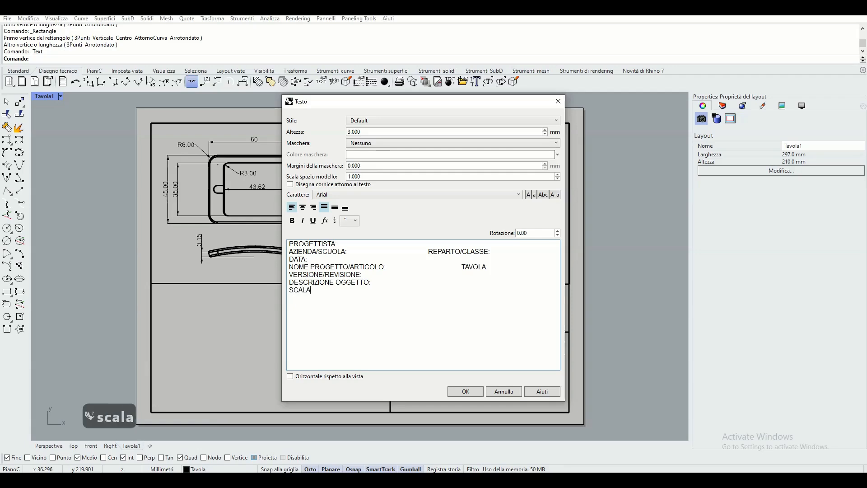
pyautogui.write(': ')
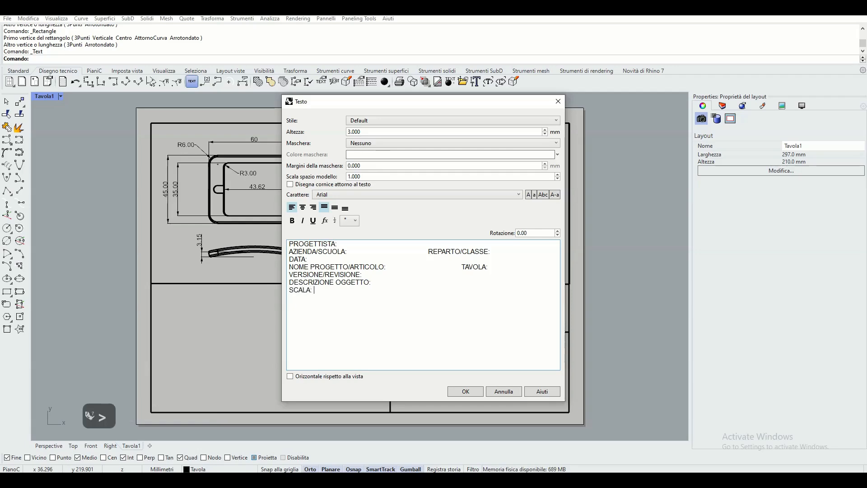
pyautogui.write('1:1 ')
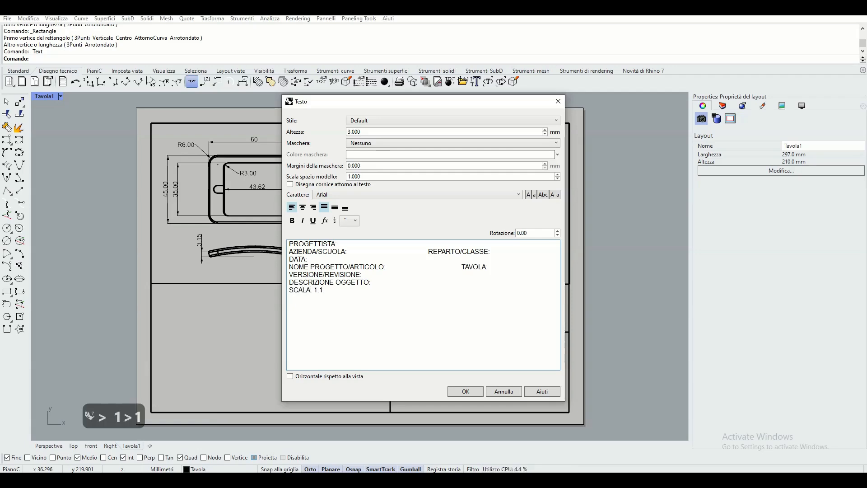
# Append UM: mm after a gap on the SCALA line and place the finished annotation across the left edge of the title block rectangle.
pyautogui.write('      UM:')
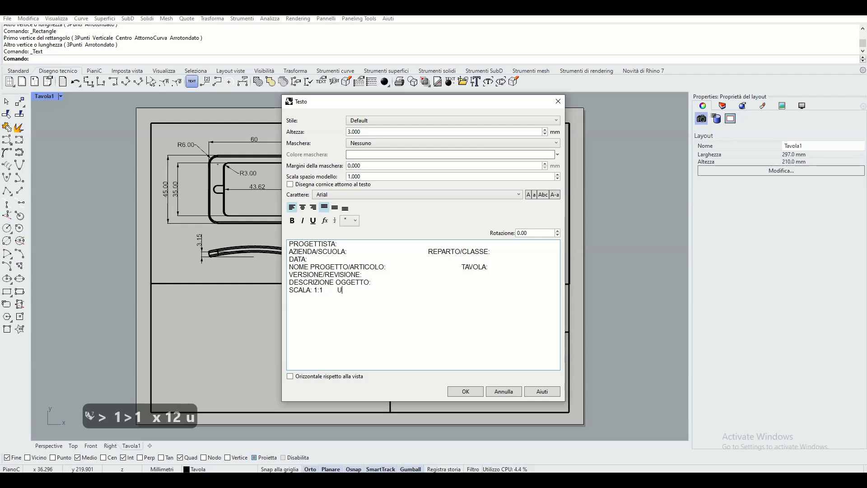
pyautogui.press('capslock')
pyautogui.write('mm')
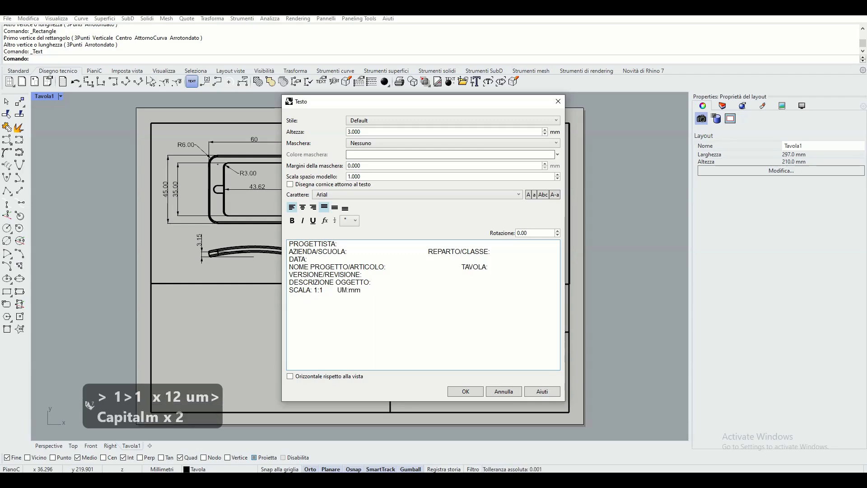
pyautogui.press('Left')
pyautogui.press('Left')
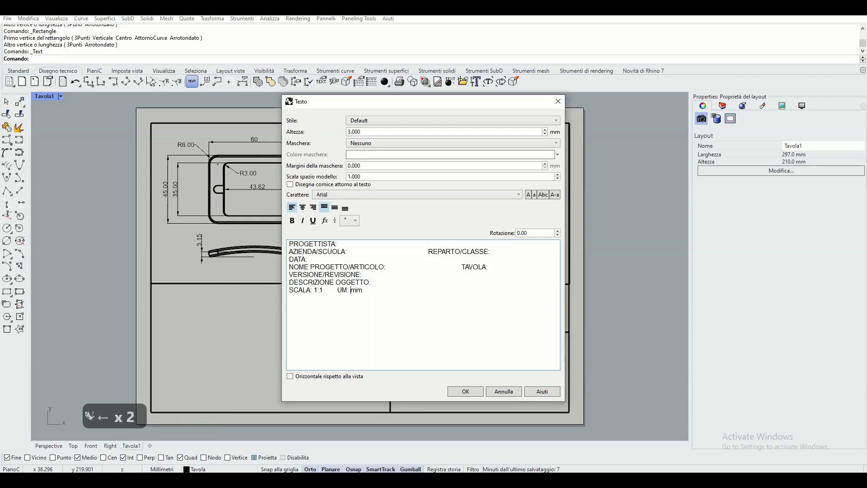
pyautogui.click(469, 394)
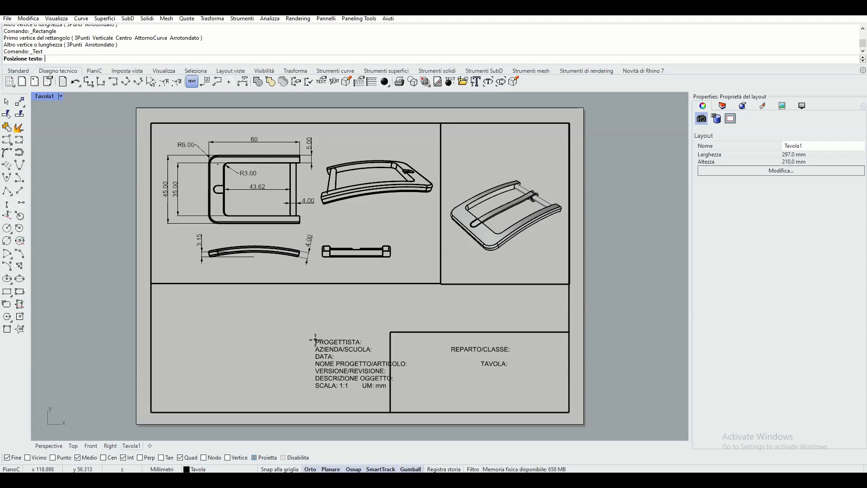
pyautogui.click(308, 342)
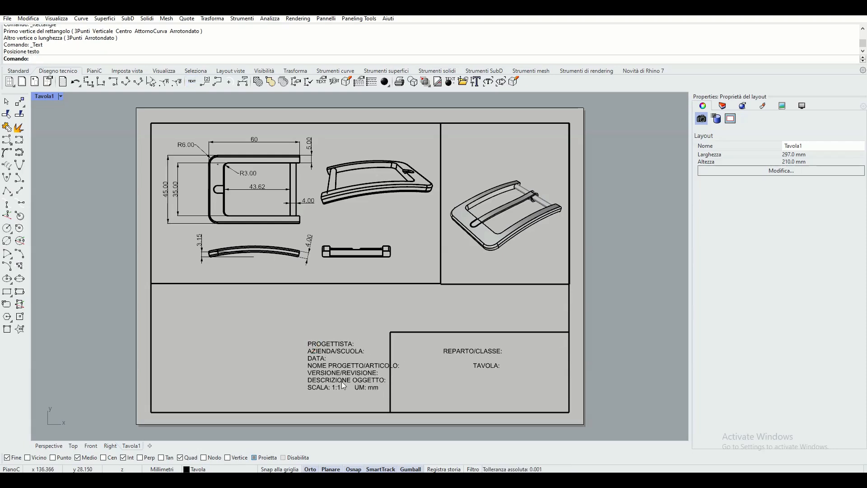
# Edit the placed annotation to remove the spaces before REPARTO/CLASSE: and put that label on its own line below AZIENDA/SCUOLA:.
pyautogui.click(325, 342)
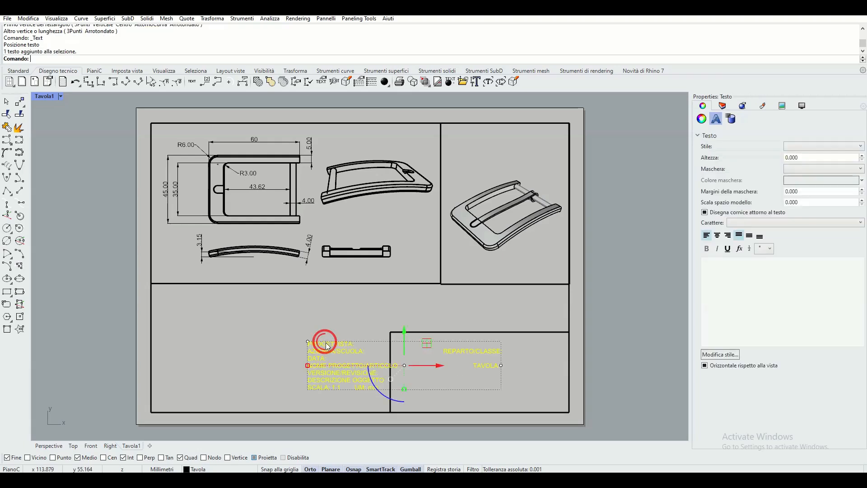
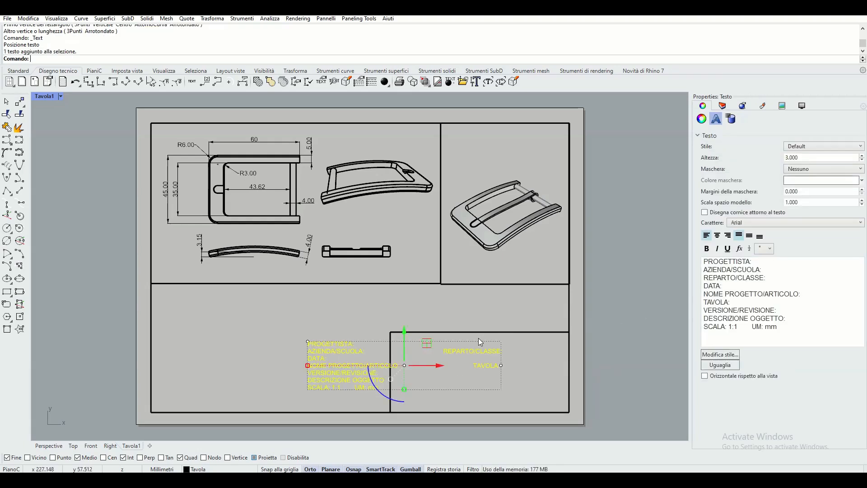
pyautogui.click(703, 278)
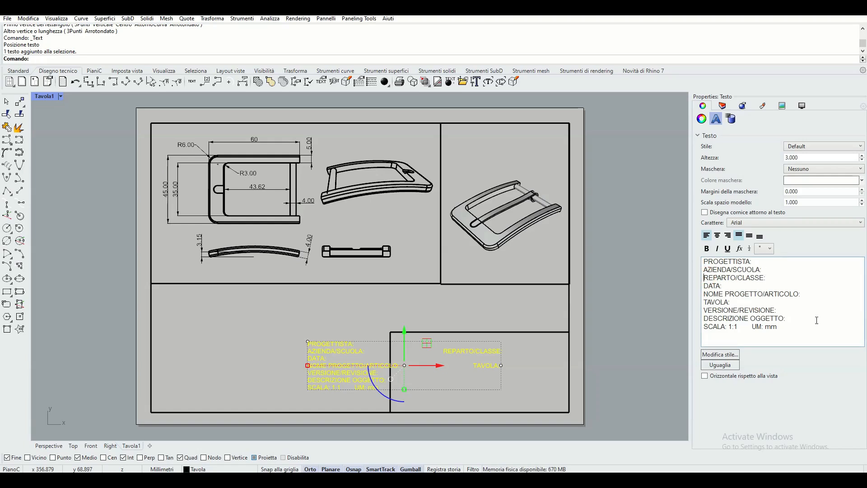
pyautogui.press('BackSpace')
pyautogui.press('BackSpace')
pyautogui.press('BackSpace')
pyautogui.press('BackSpace')
pyautogui.press('BackSpace')
pyautogui.press('BackSpace')
pyautogui.press('BackSpace')
pyautogui.press('BackSpace')
pyautogui.press('BackSpace')
pyautogui.press('BackSpace')
pyautogui.press('BackSpace')
pyautogui.press('BackSpace')
pyautogui.press('BackSpace')
pyautogui.press('BackSpace')
pyautogui.press('BackSpace')
pyautogui.press('BackSpace')
pyautogui.press('BackSpace')
pyautogui.press('BackSpace')
pyautogui.press('BackSpace')
pyautogui.press('BackSpace')
pyautogui.press('BackSpace')
pyautogui.press('BackSpace')
pyautogui.press('BackSpace')
pyautogui.press('BackSpace')
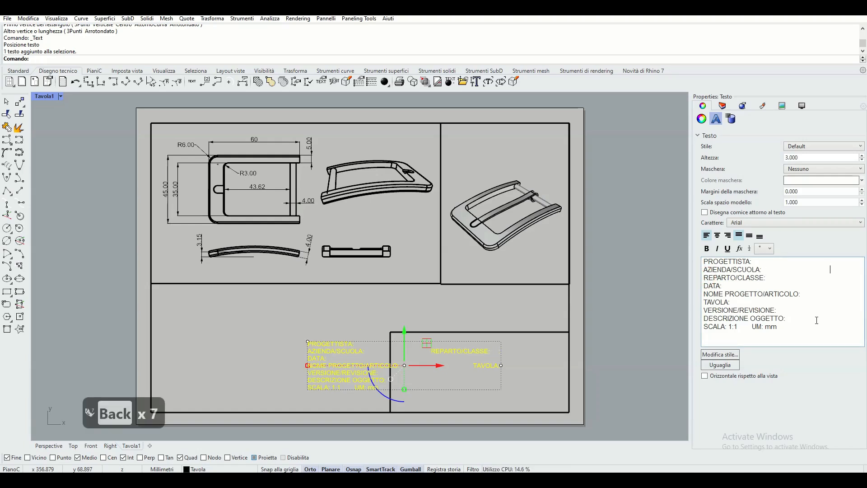
pyautogui.press('BackSpace')
pyautogui.press('BackSpace')
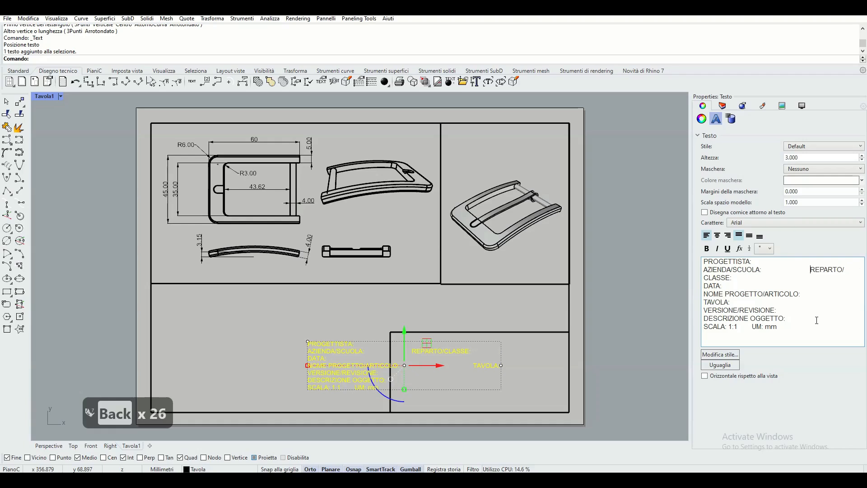
pyautogui.press('Return')
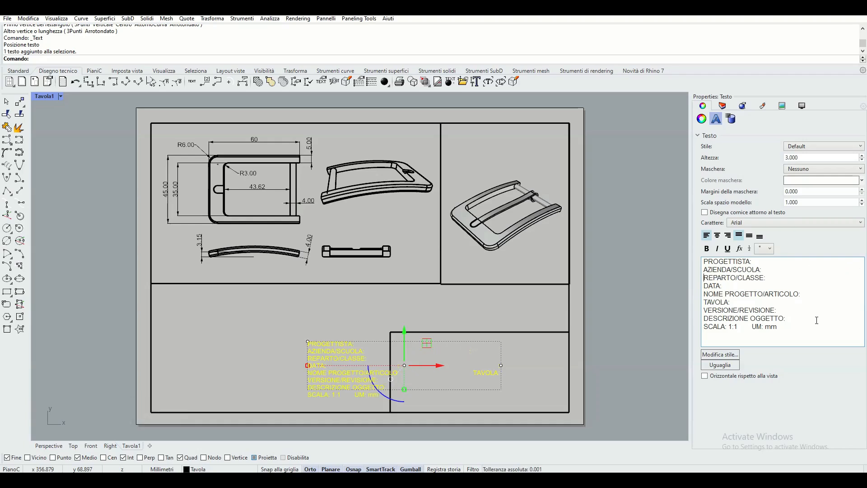
# Put the TAVOLA: label on its own line and move the whole text block inside the title block rectangle.
pyautogui.click(704, 302)
pyautogui.press('Return')
pyautogui.moveTo(428, 345); pyautogui.dragTo(520, 346)
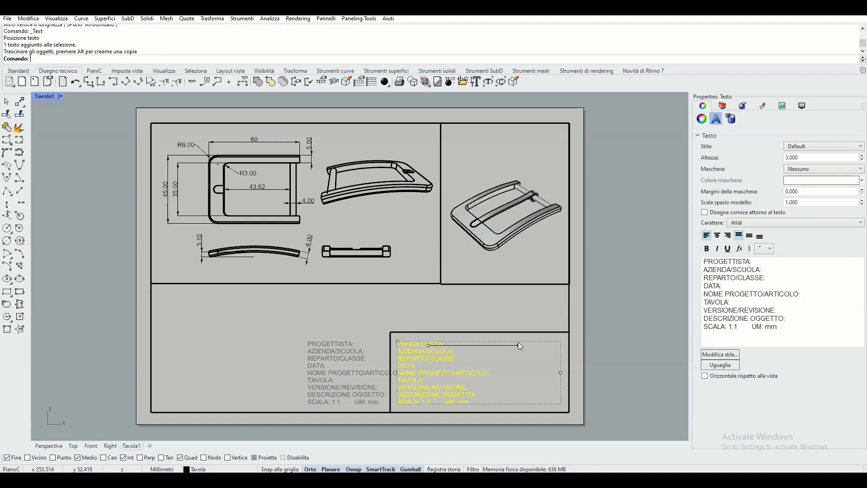
pyautogui.click(635, 319)
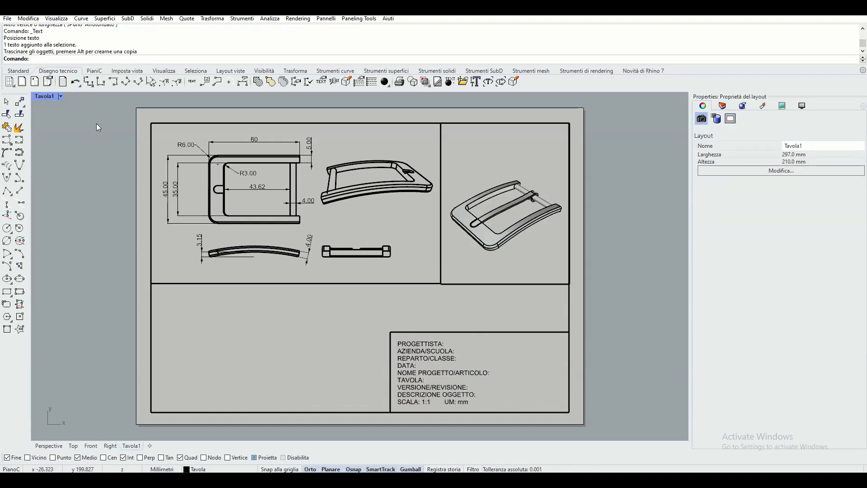
# Start a new text annotation and delete all the prefilled lines above the SCALA: 1:1 line.
pyautogui.click(191, 81)
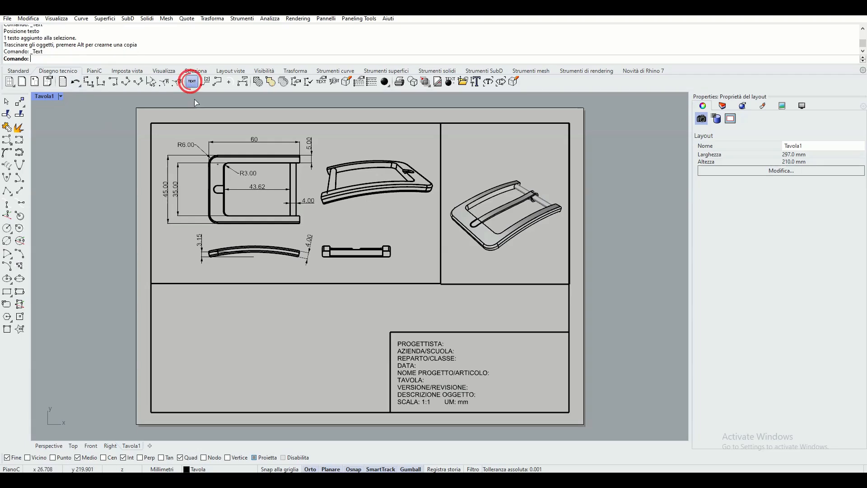
pyautogui.click(263, 291)
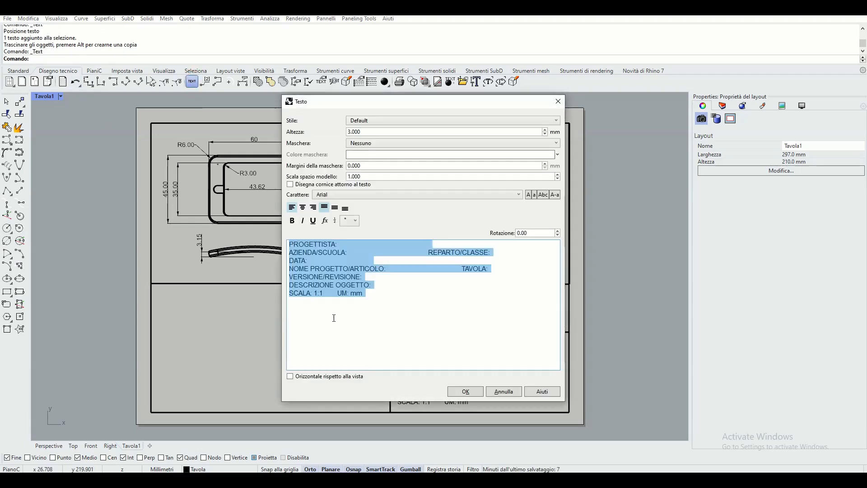
pyautogui.click(386, 285)
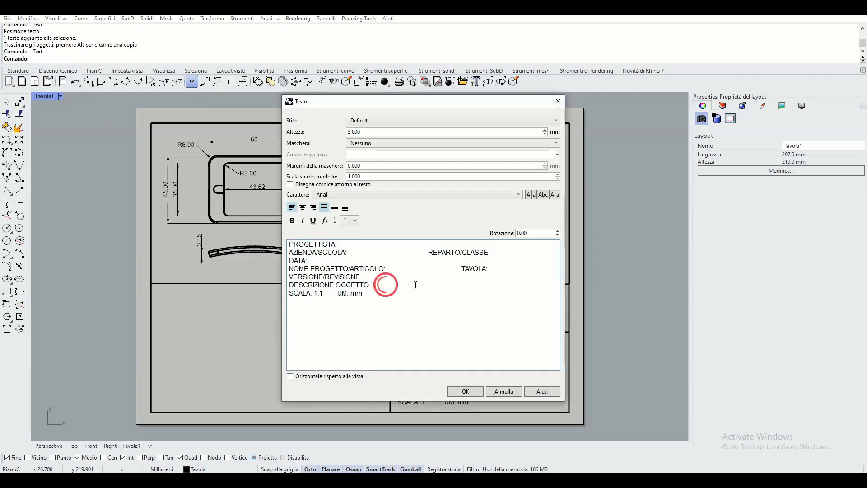
pyautogui.moveTo(413, 283); pyautogui.dragTo(261, 231)
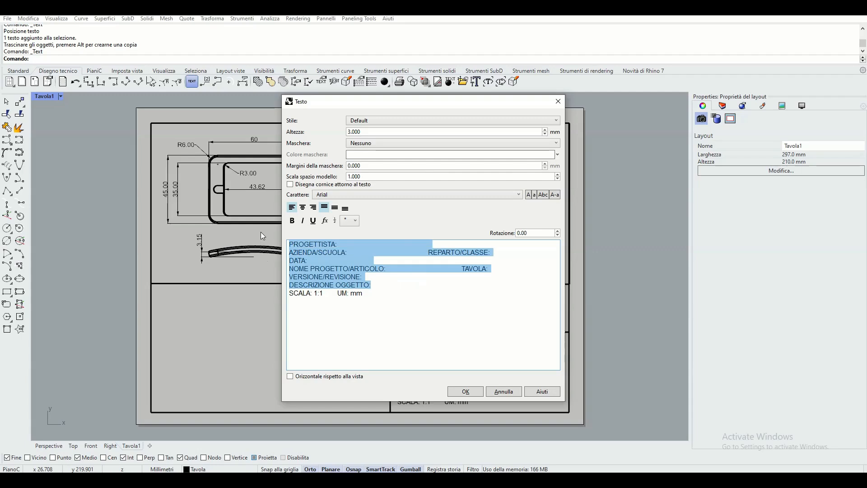
pyautogui.press('BackSpace')
pyautogui.press('Delete')
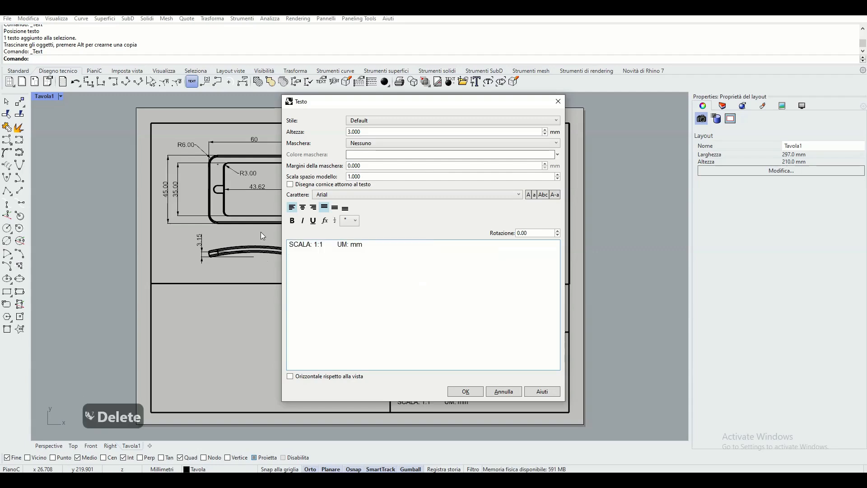
# Remove UM: mm and the spaces before it, and place the SCALA: 1:1 text in the lower-left corner of the dimensioned views' frame.
pyautogui.click(376, 244)
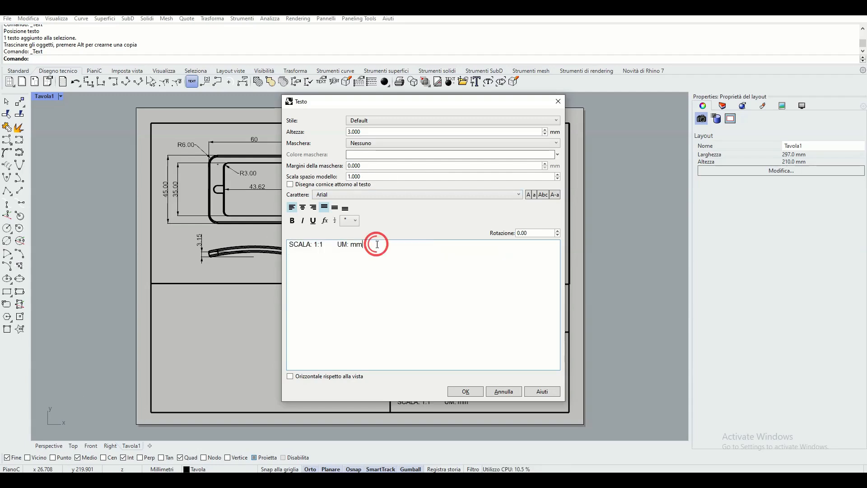
pyautogui.press('BackSpace')
pyautogui.press('BackSpace')
pyautogui.press('BackSpace')
pyautogui.press('BackSpace')
pyautogui.press('BackSpace')
pyautogui.press('BackSpace')
pyautogui.press('BackSpace')
pyautogui.press('BackSpace')
pyautogui.press('BackSpace')
pyautogui.press('BackSpace')
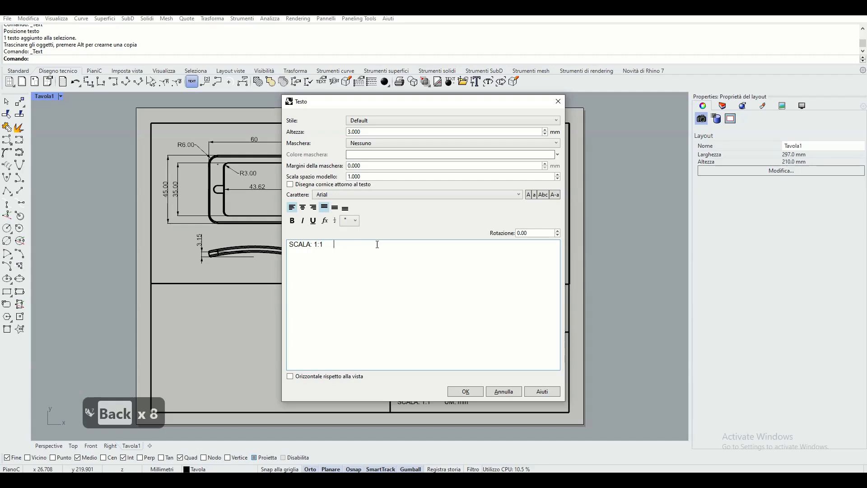
pyautogui.press('BackSpace')
pyautogui.press('BackSpace')
pyautogui.press('BackSpace')
pyautogui.press('BackSpace')
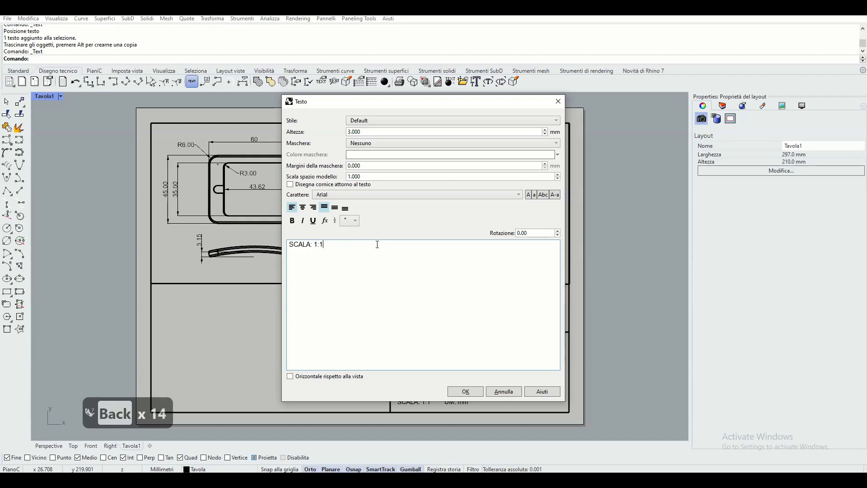
pyautogui.click(465, 391)
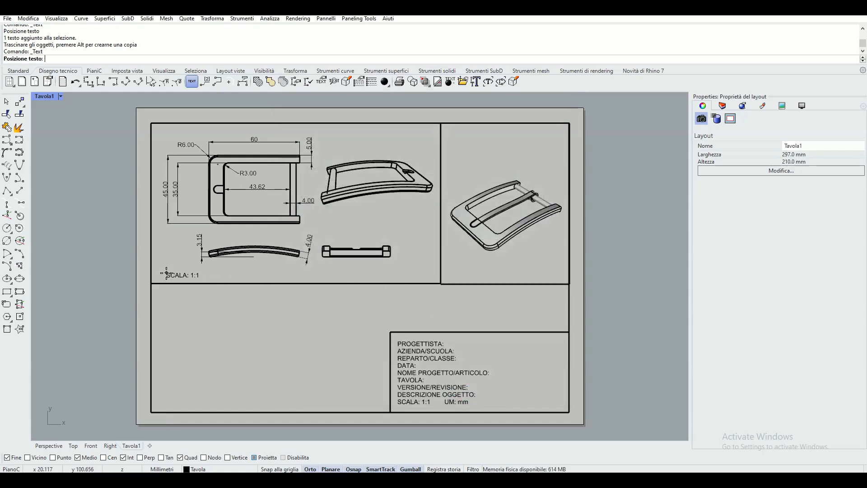
pyautogui.click(165, 273)
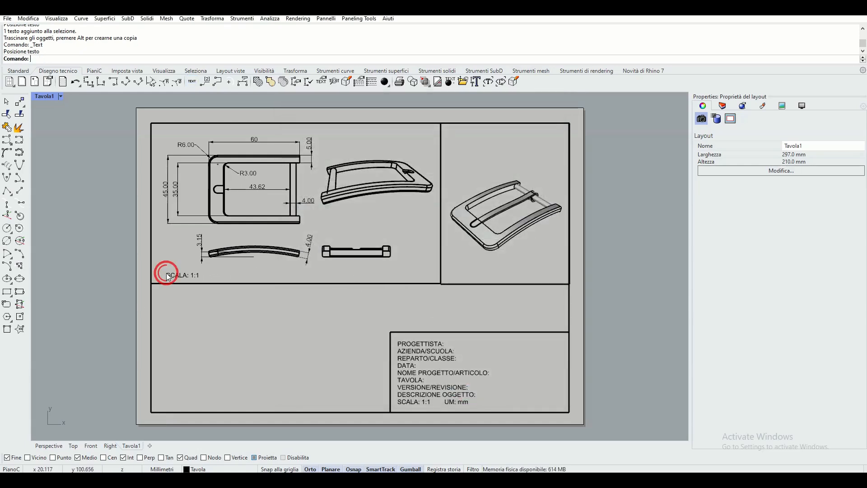
# Draw a rectangle from the border's upper-left corner around the dimensioned views and check it in the print preview.
pyautogui.click(18, 71)
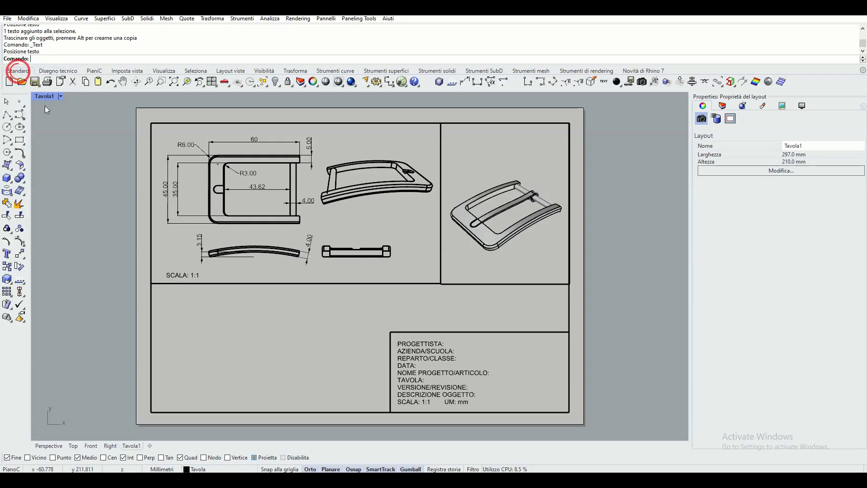
pyautogui.click(19, 140)
pyautogui.click(150, 123)
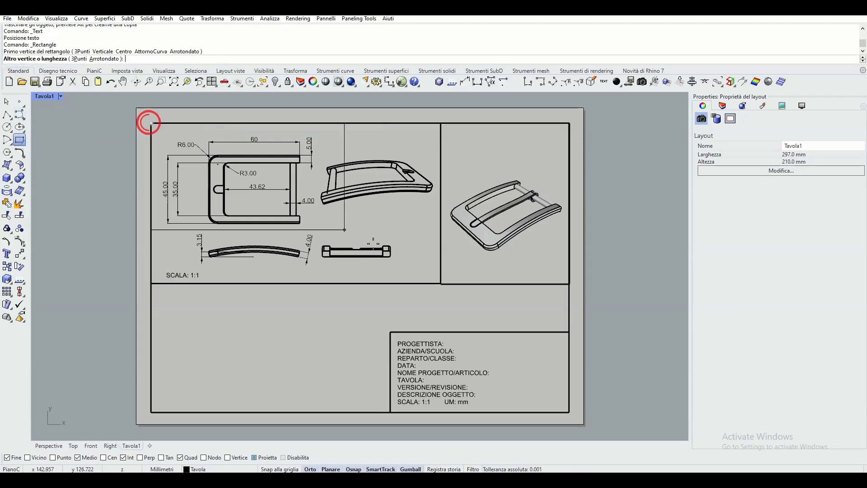
pyautogui.click(439, 293)
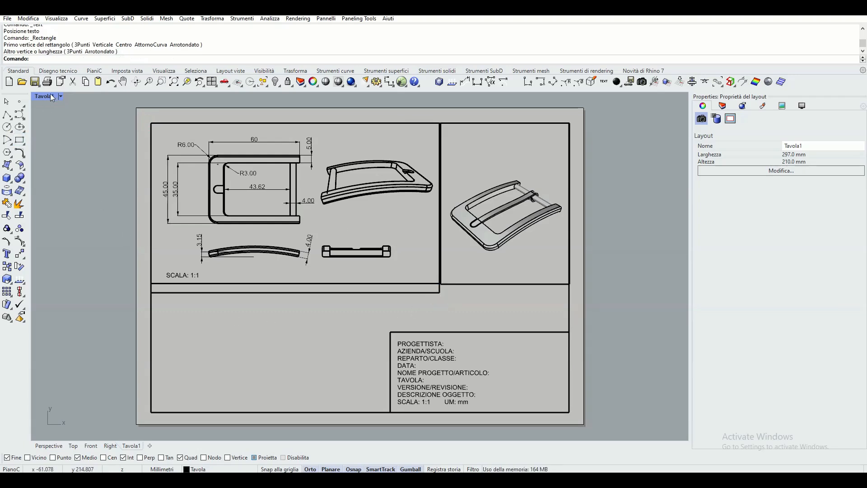
pyautogui.click(48, 82)
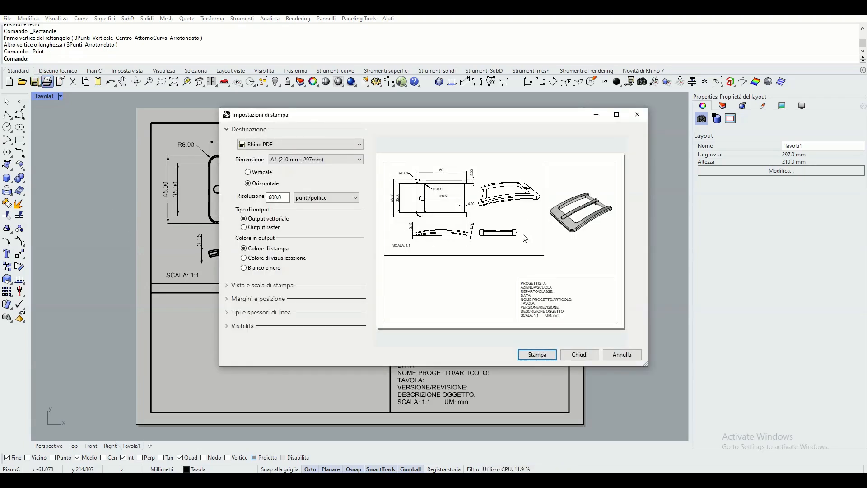
pyautogui.click(582, 355)
# Draw a rectangle from the border's upper-right corner to the first rectangle's lower-right corner, framing the 3D buckle view, and check the print preview.
pyautogui.click(20, 139)
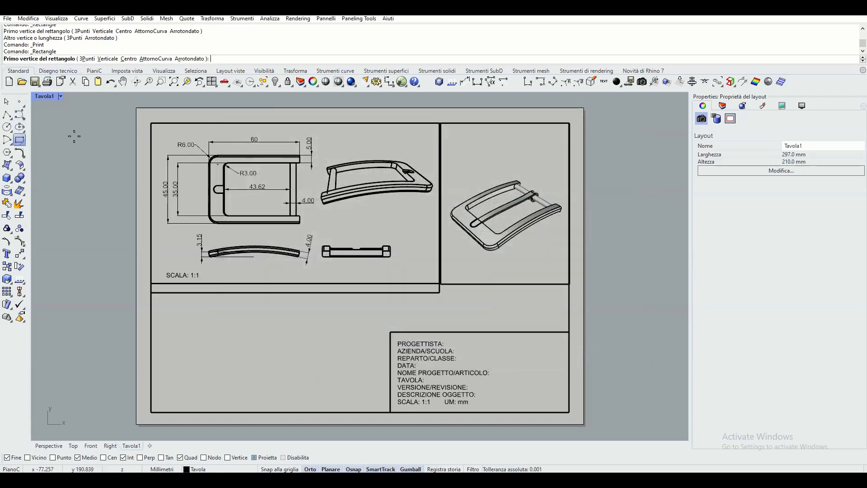
pyautogui.click(569, 123)
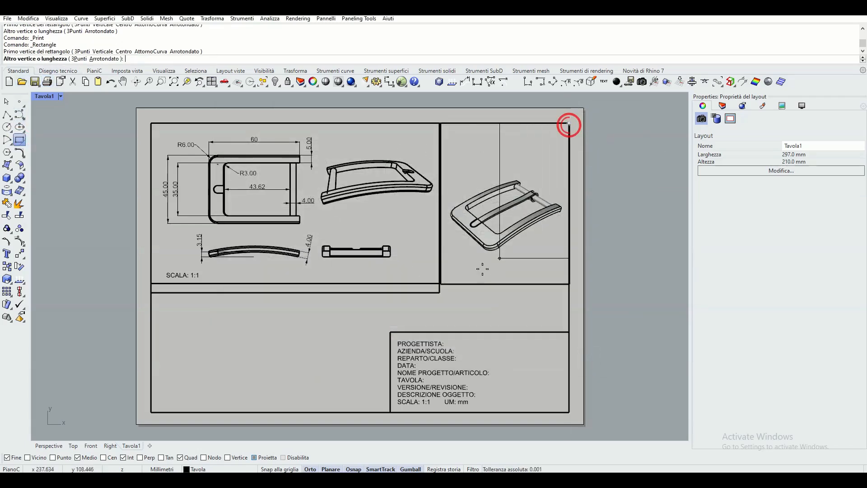
pyautogui.click(440, 293)
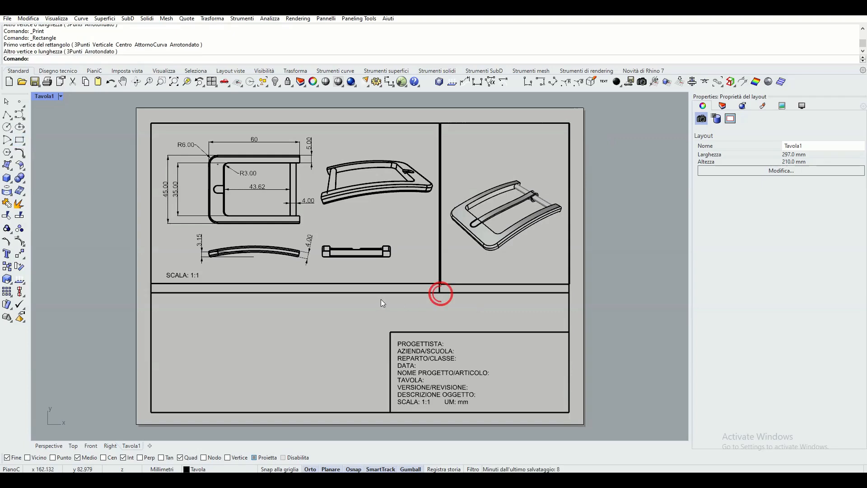
pyautogui.click(48, 82)
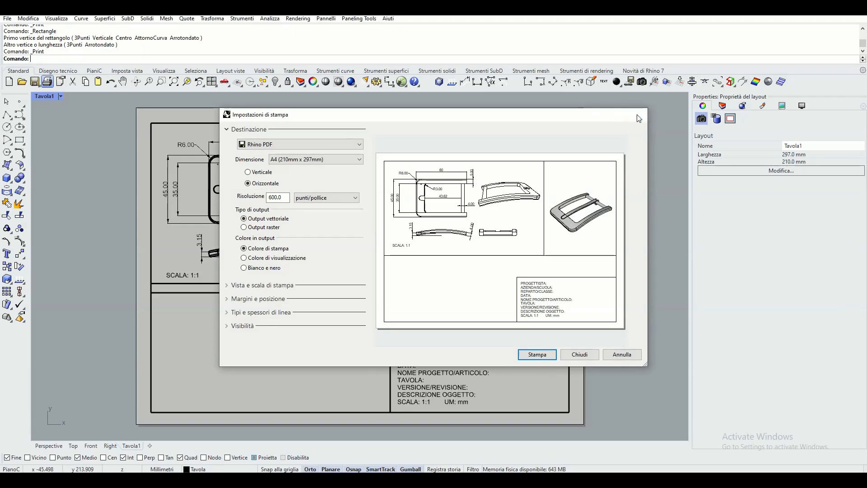
pyautogui.click(637, 114)
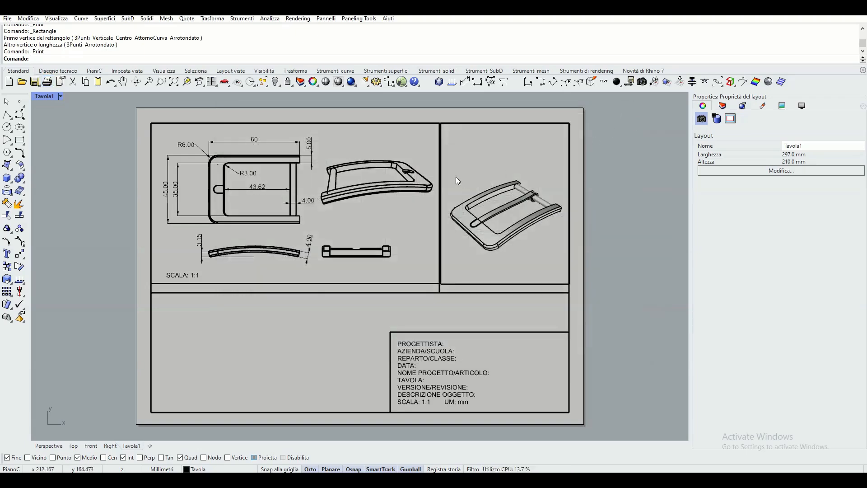
# Add a top-view detail filling the empty area between the lower-left border and the title block.
pyautogui.click(54, 71)
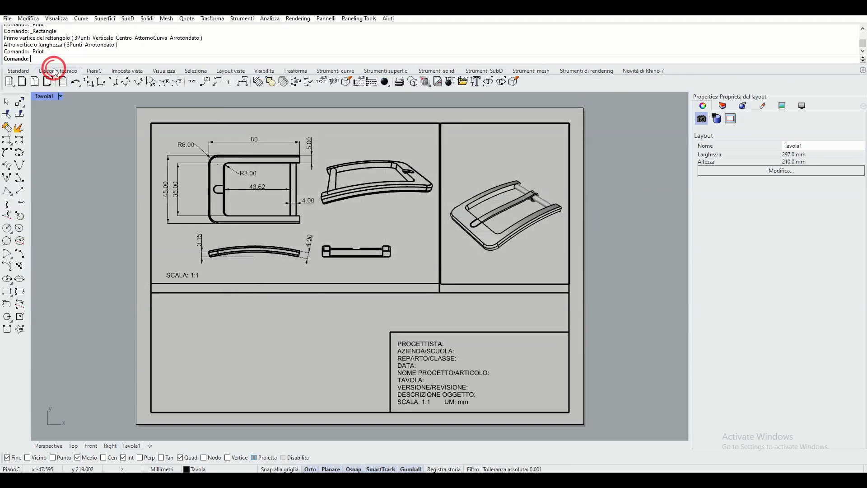
pyautogui.click(35, 83)
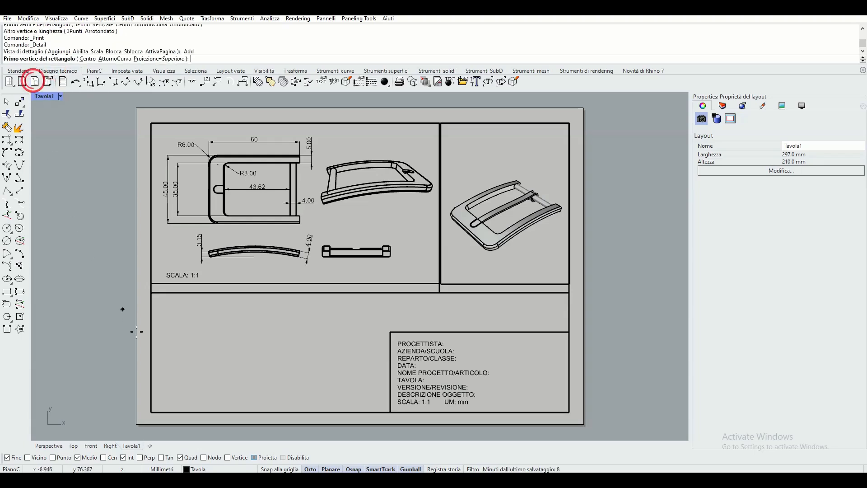
pyautogui.click(152, 294)
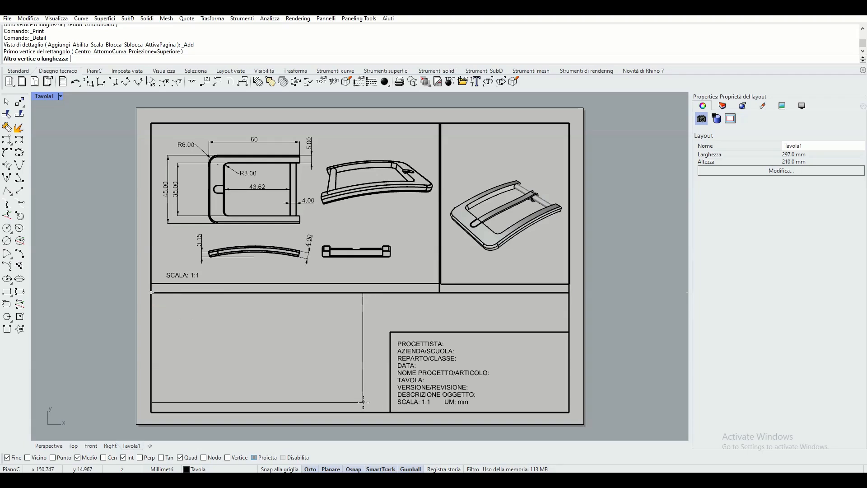
pyautogui.click(388, 411)
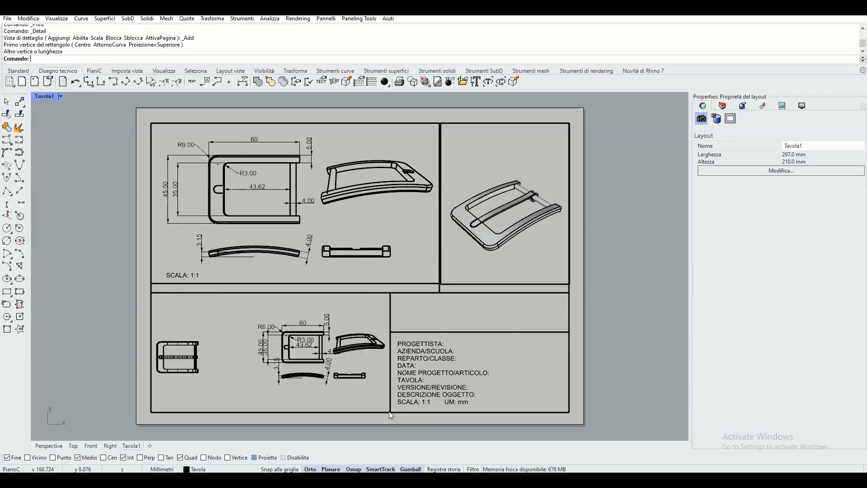
# Activate the new detail, frame the buckle's dimensioned top view enlarged inside it, and return to the layout page.
pyautogui.click(222, 324)
pyautogui.doubleClick(250, 309)
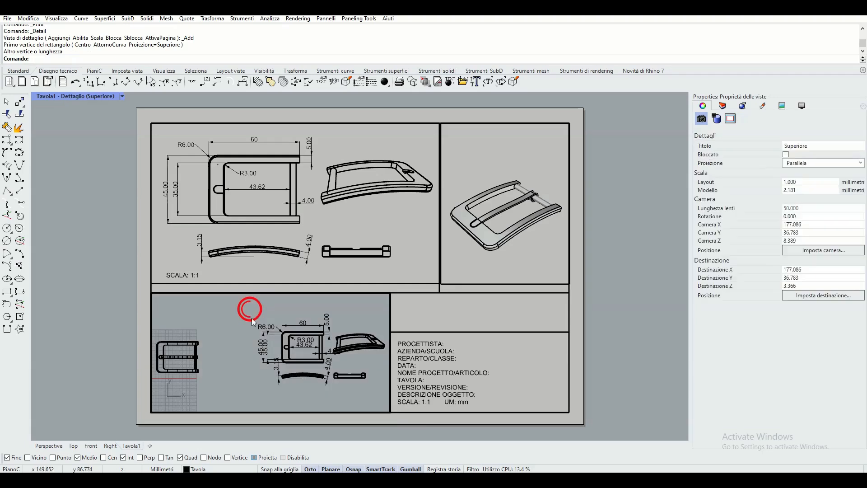
pyautogui.moveTo(228, 331); pyautogui.dragTo(192, 326, button='right')
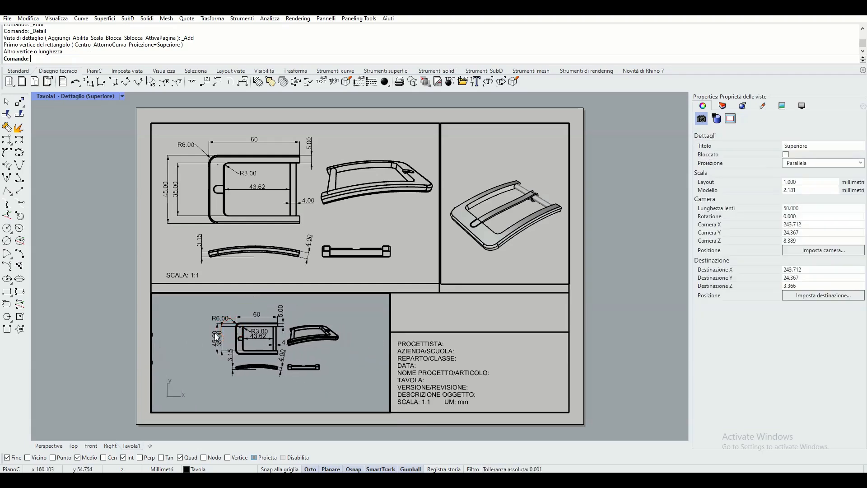
pyautogui.scroll(10, 253, 338)
pyautogui.scroll(-3, 265, 339)
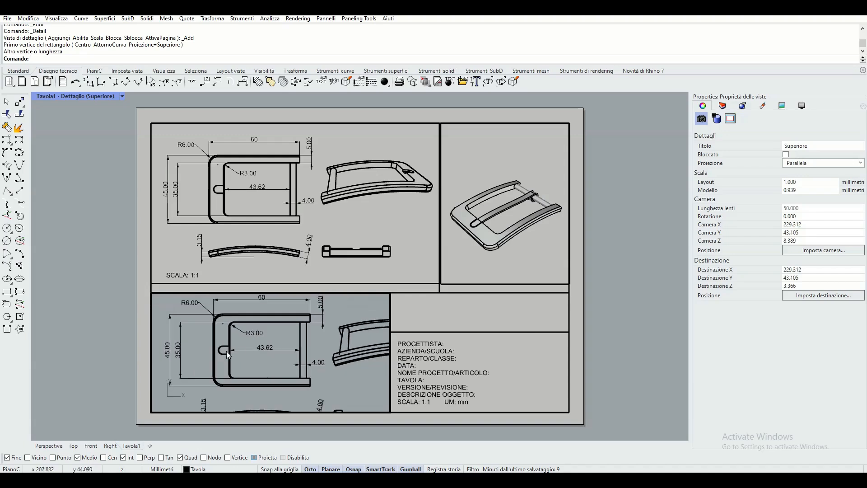
pyautogui.scroll(4, 227, 351)
pyautogui.scroll(5, 237, 354)
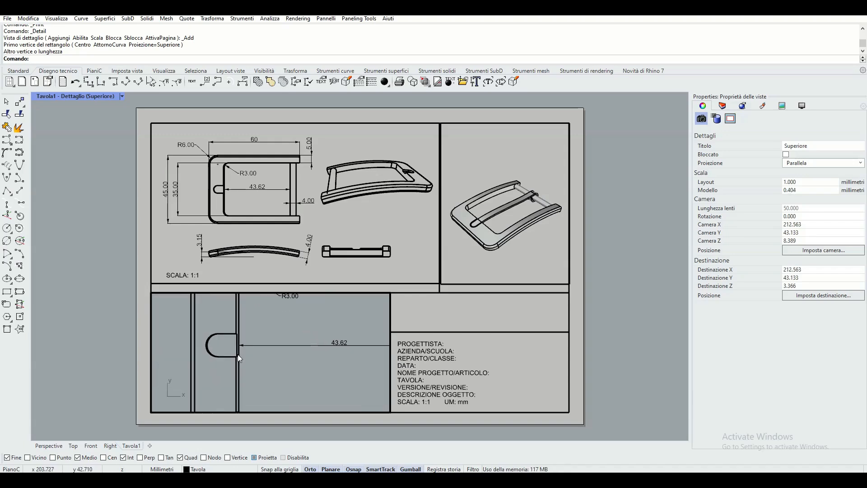
pyautogui.moveTo(237, 354); pyautogui.dragTo(256, 361, button='right')
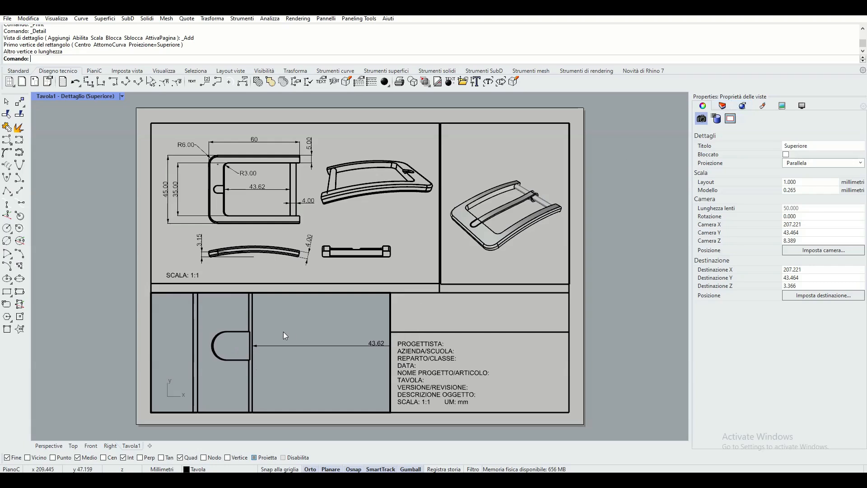
pyautogui.scroll(-2, 283, 332)
pyautogui.scroll(-5, 282, 332)
pyautogui.moveTo(298, 329); pyautogui.dragTo(271, 328, button='right')
pyautogui.moveTo(311, 358); pyautogui.dragTo(288, 342, button='right')
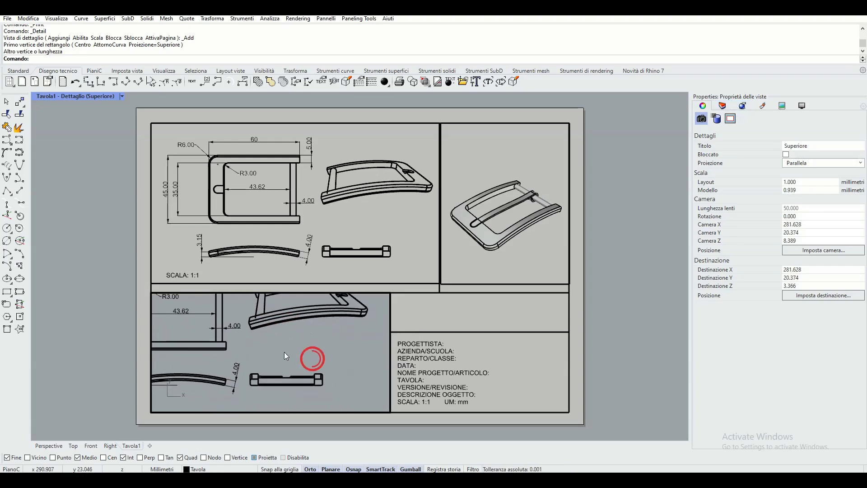
pyautogui.moveTo(227, 370)
pyautogui.mouseDown(button='right')
pyautogui.moveTo(296, 366)
pyautogui.moveTo(315, 394)
pyautogui.mouseUp(button='right')
pyautogui.moveTo(307, 341); pyautogui.dragTo(289, 350, button='right')
pyautogui.scroll(4, 203, 341)
pyautogui.moveTo(203, 347); pyautogui.dragTo(201, 353, button='right')
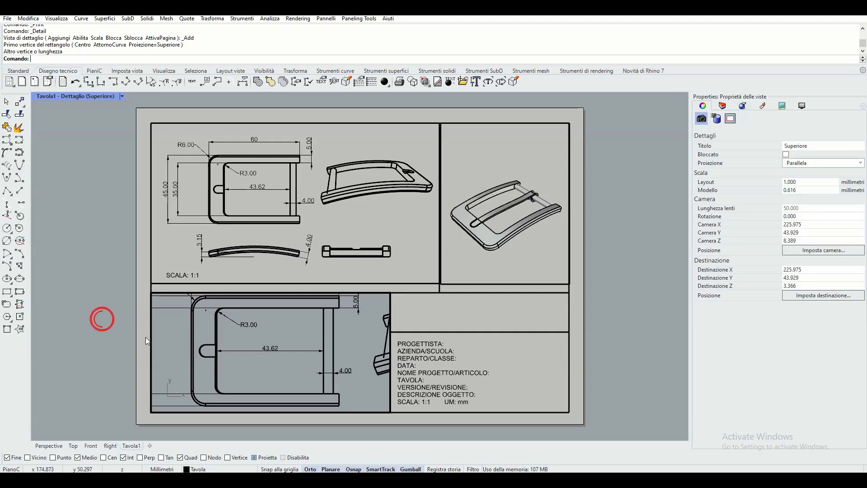
pyautogui.doubleClick(102, 331)
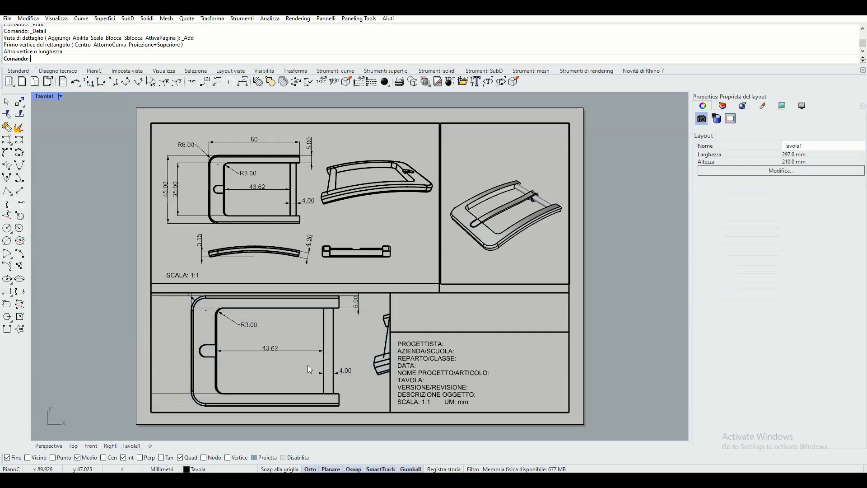
# Select the lower-left detail and set its scale to 1 mm on the page for 2 mm in the model.
pyautogui.click(389, 301)
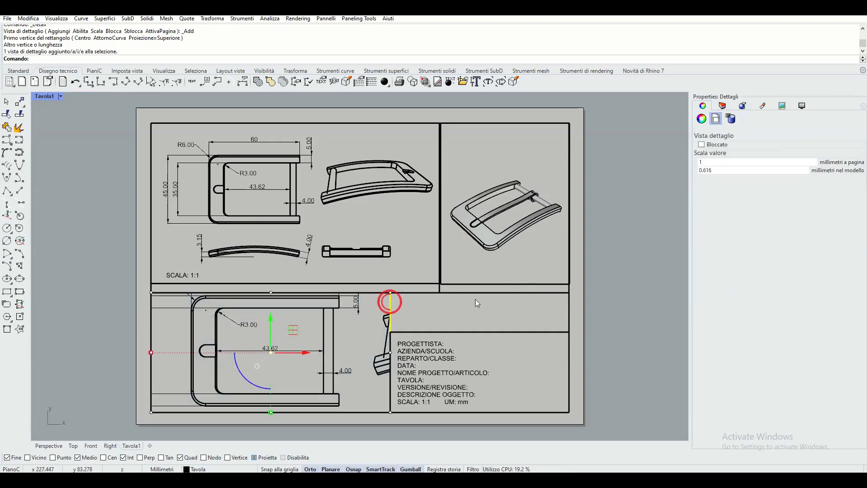
pyautogui.moveTo(721, 171); pyautogui.dragTo(701, 169)
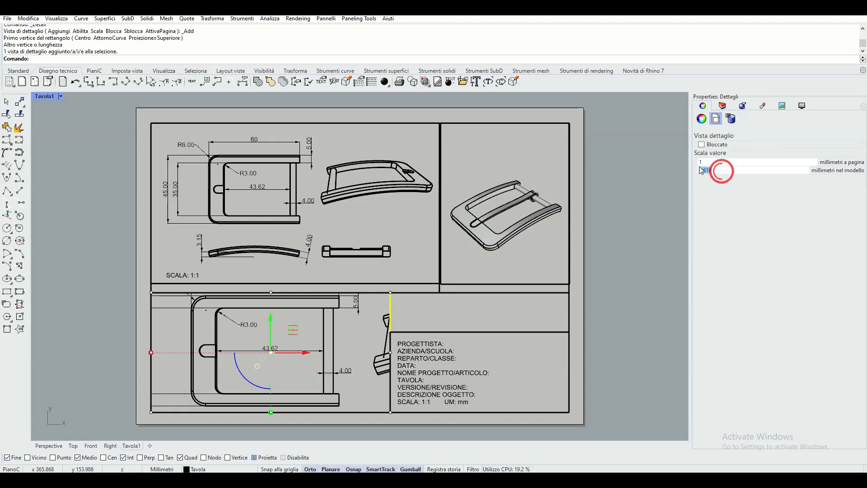
pyautogui.write('2')
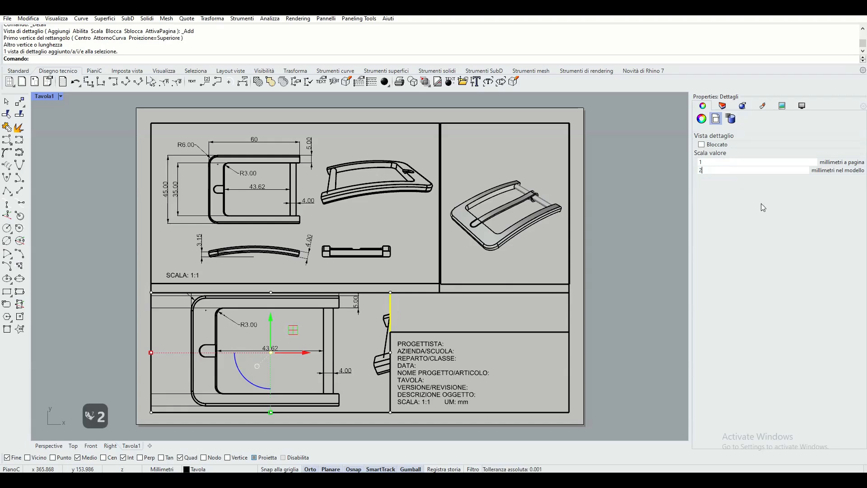
pyautogui.press('Return')
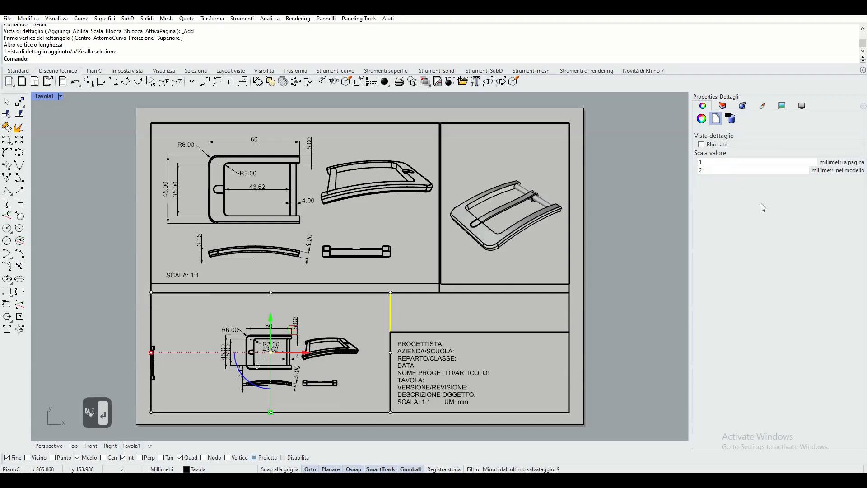
# Try to change the detail's scale to 2 mm on the page for 1 mm in the model, then deselect it.
pyautogui.doubleClick(711, 161)
pyautogui.write('2')
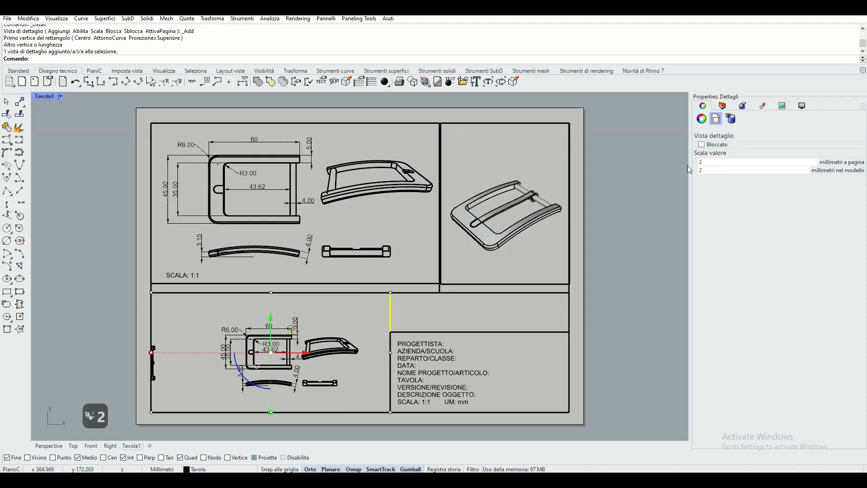
pyautogui.write('1')
pyautogui.doubleClick(716, 162)
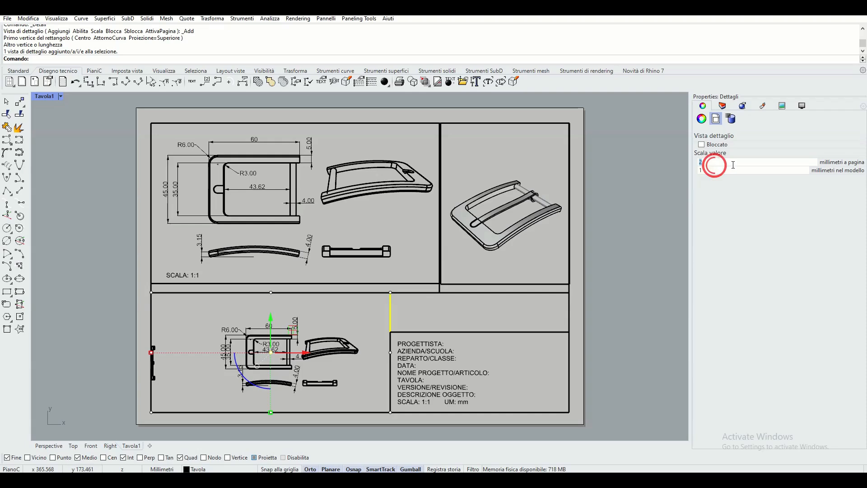
pyautogui.doubleClick(723, 170)
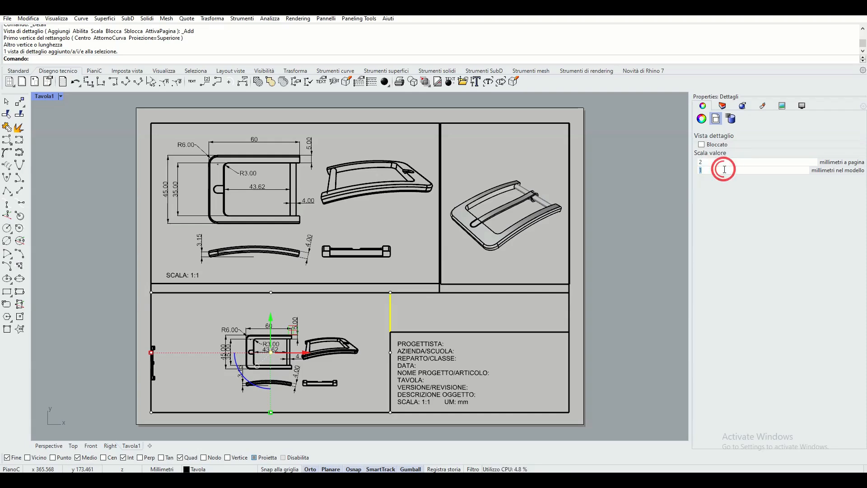
pyautogui.press('Return')
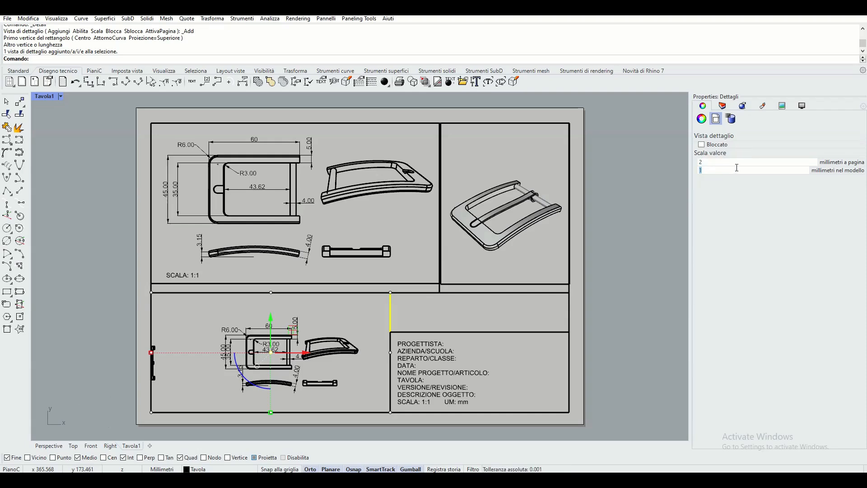
pyautogui.click(716, 170)
pyautogui.click(355, 315)
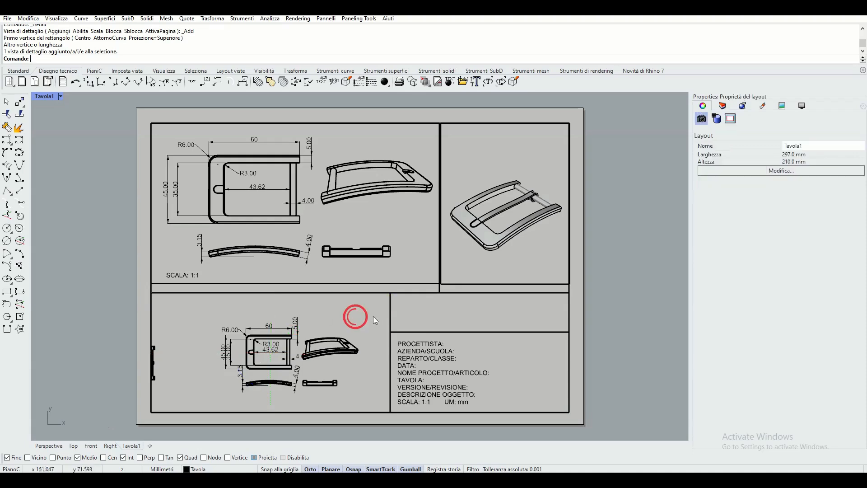
# Reselect the lower-left detail and set the model value of its scale to 1 mm.
pyautogui.click(388, 303)
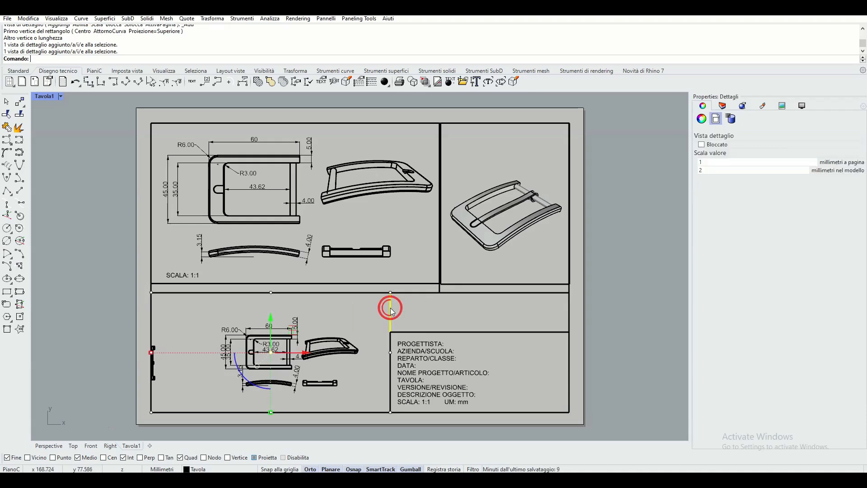
pyautogui.click(712, 165)
pyautogui.write('2')
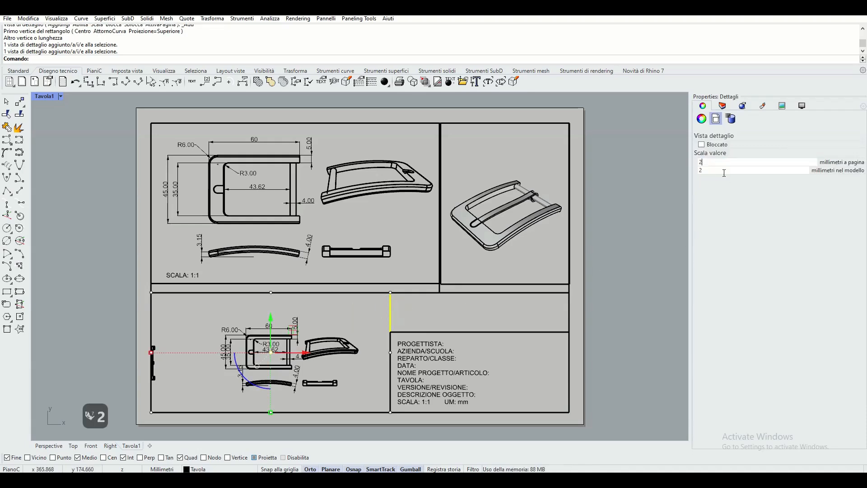
pyautogui.click(707, 175)
pyautogui.write('1')
pyautogui.click(734, 163)
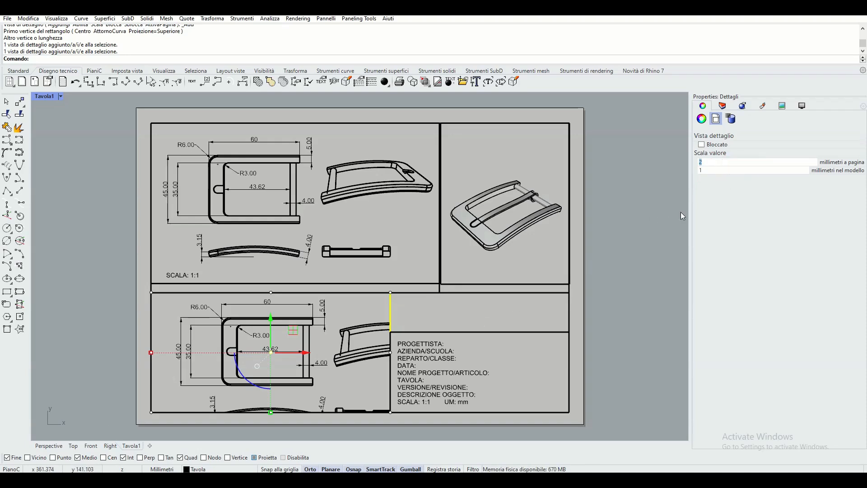
pyautogui.click(500, 307)
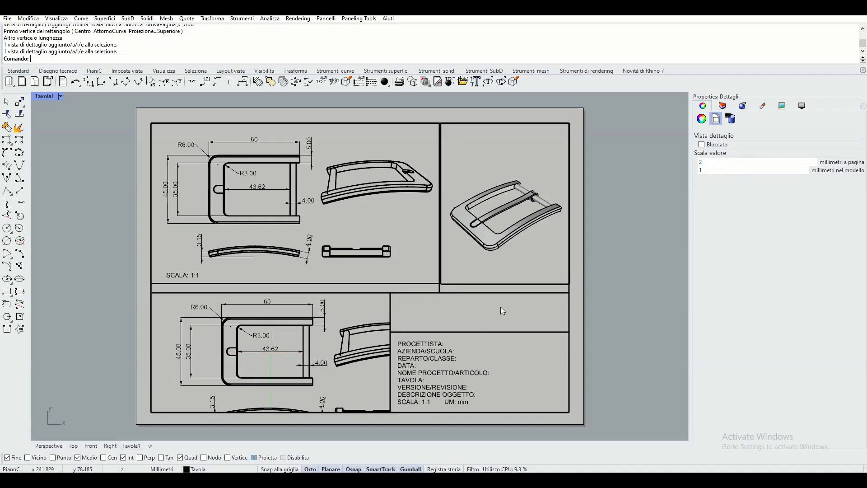
# Set the lower-left detail's page scale value to 2 mm and narrow it by moving its right edge inward to about x 110 mm.
pyautogui.click(390, 309)
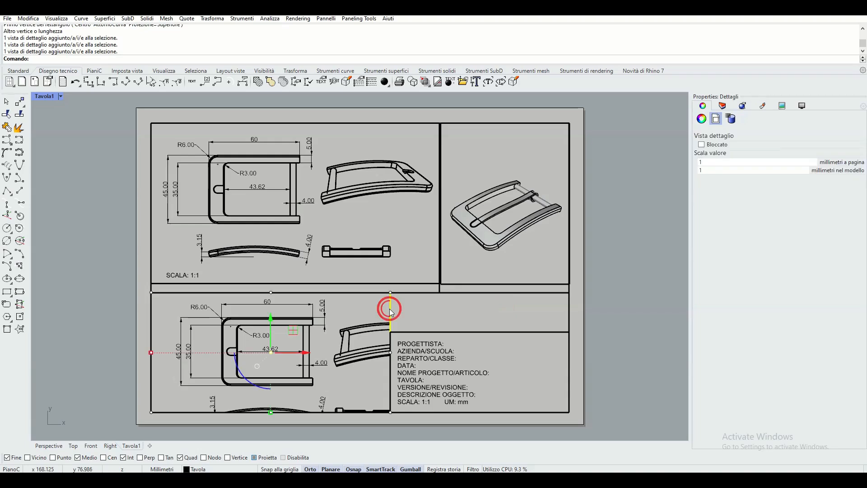
pyautogui.click(724, 163)
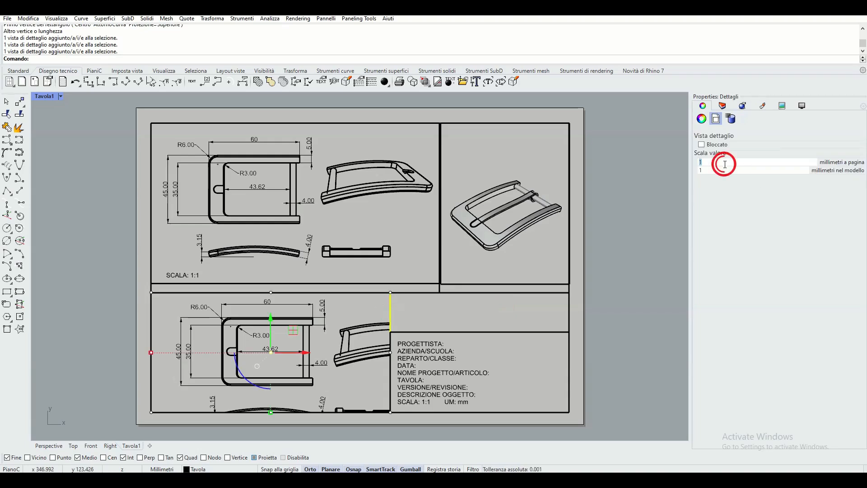
pyautogui.write('2')
pyautogui.press('Return')
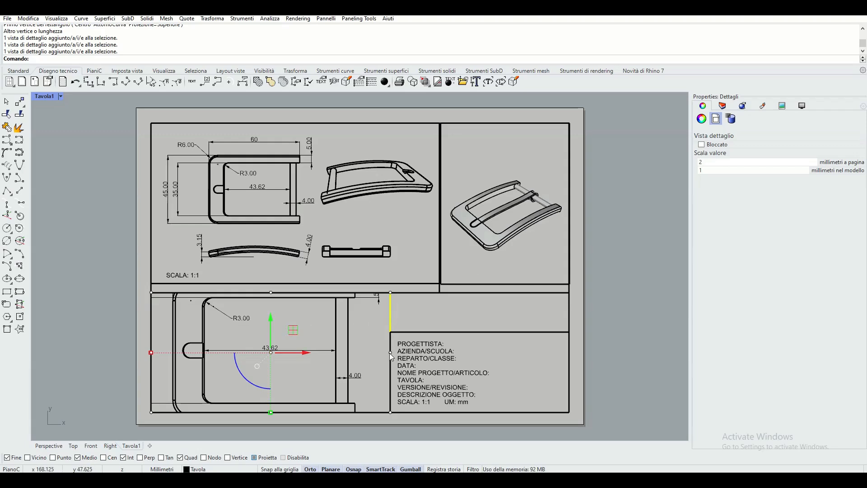
pyautogui.moveTo(389, 353); pyautogui.dragTo(302, 354)
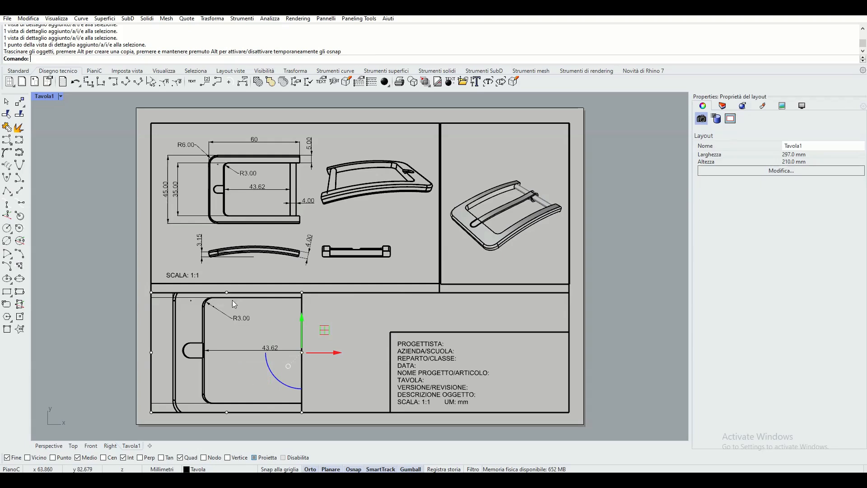
pyautogui.press('Escape')
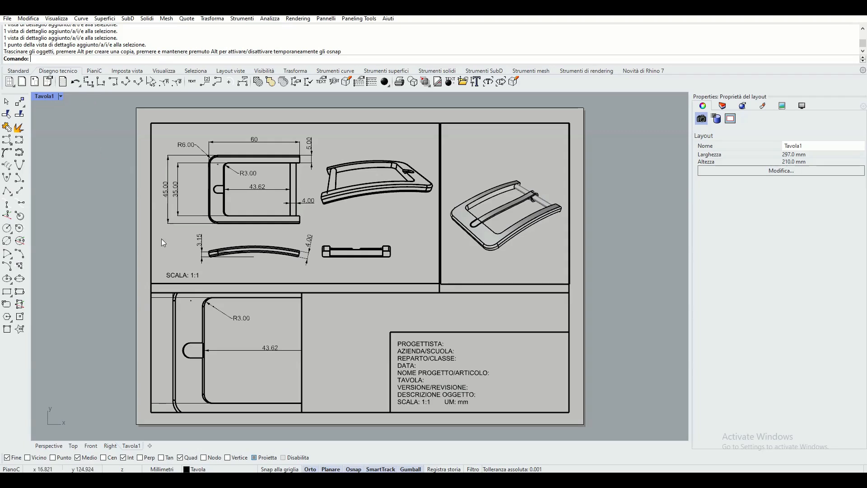
# Copy the SCALA: 1:1 label into the lower-left detail and change the copy's text to SCALA: 2:1.
pyautogui.click(184, 277)
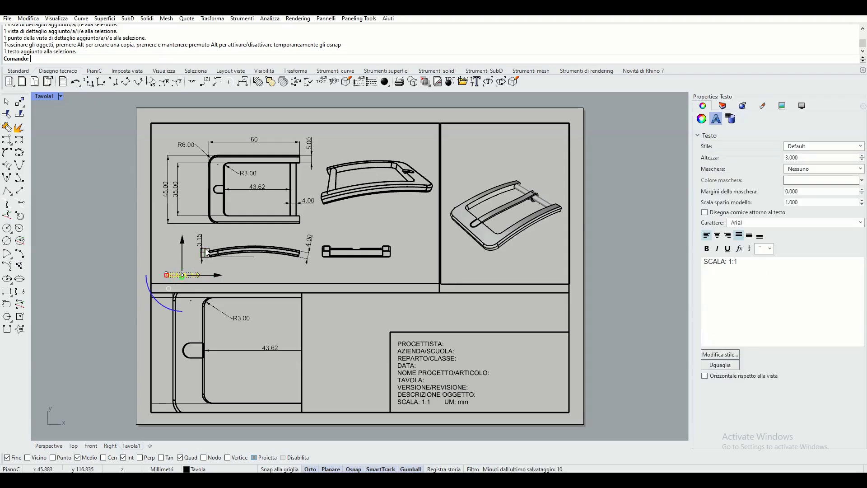
pyautogui.moveTo(205, 250); pyautogui.dragTo(296, 373)
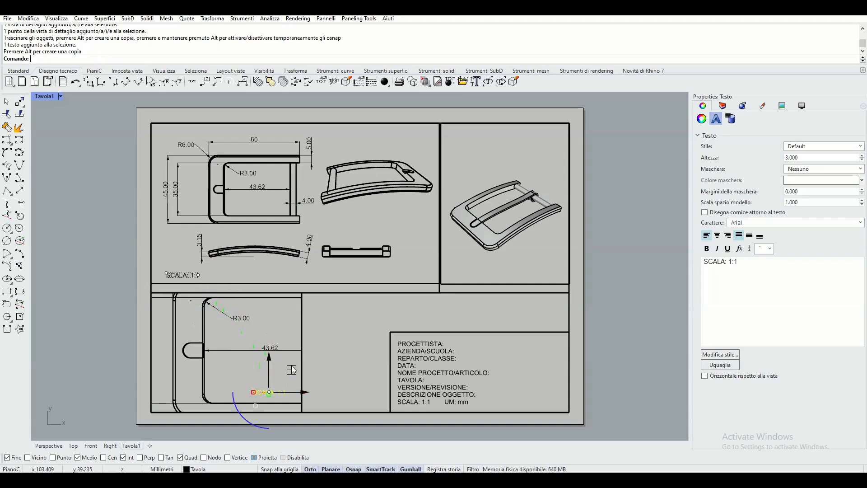
pyautogui.click(732, 261)
pyautogui.press('BackSpace')
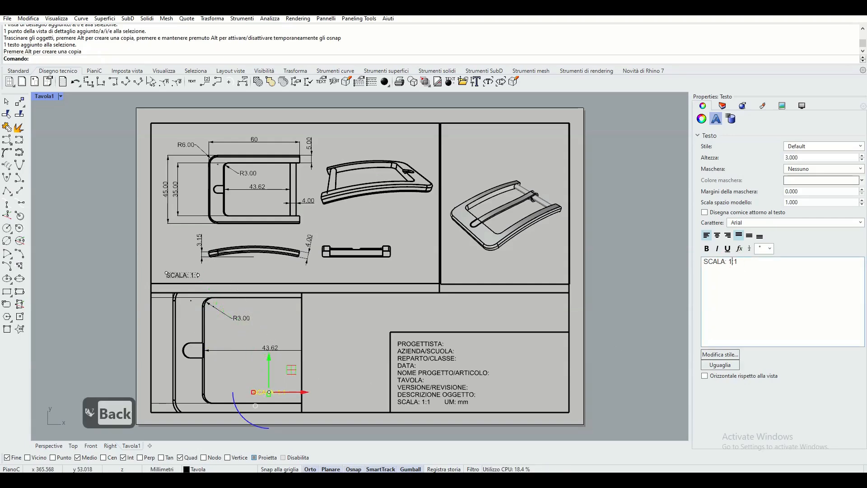
pyautogui.write('2')
pyautogui.click(612, 240)
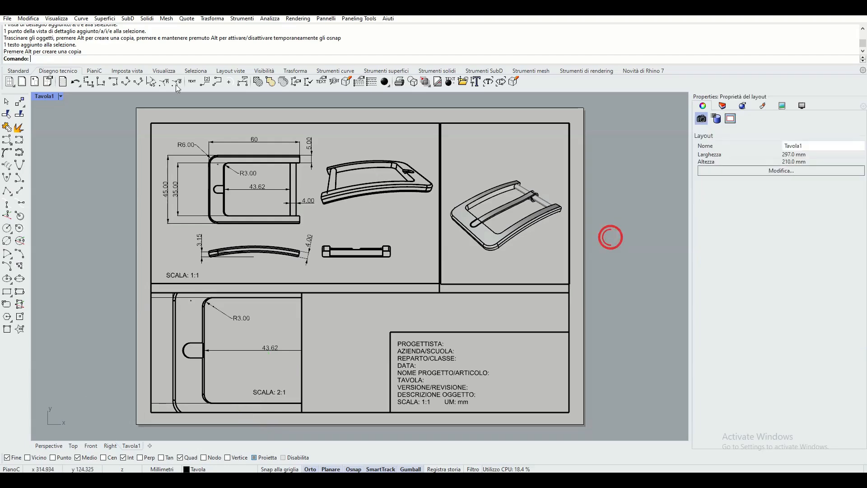
# Check the enlarged detail and its scale label in the print preview.
pyautogui.click(16, 71)
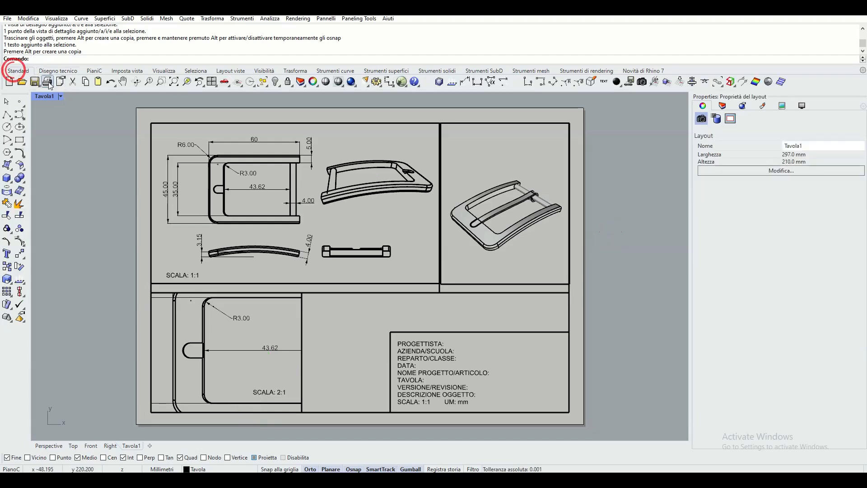
pyautogui.click(47, 81)
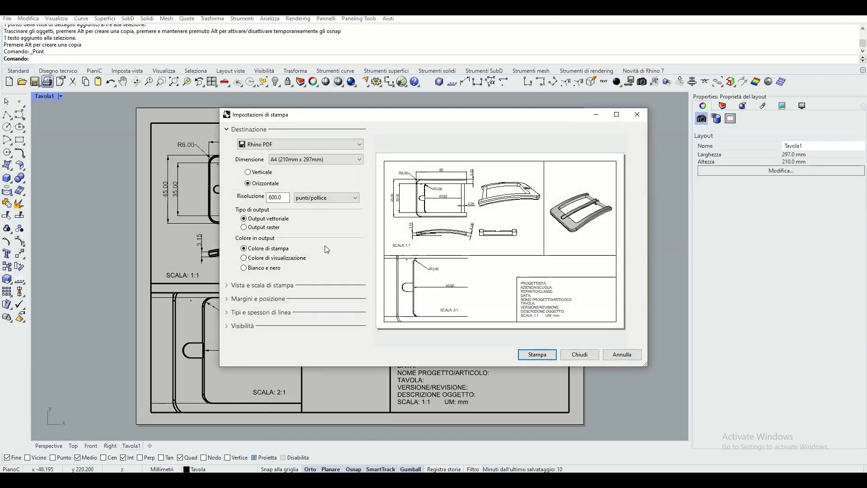
pyautogui.click(592, 354)
# Draw a rectangle from the upper-left to the lower-right corner of the enlarged detail and check its frame in the print preview.
pyautogui.click(19, 140)
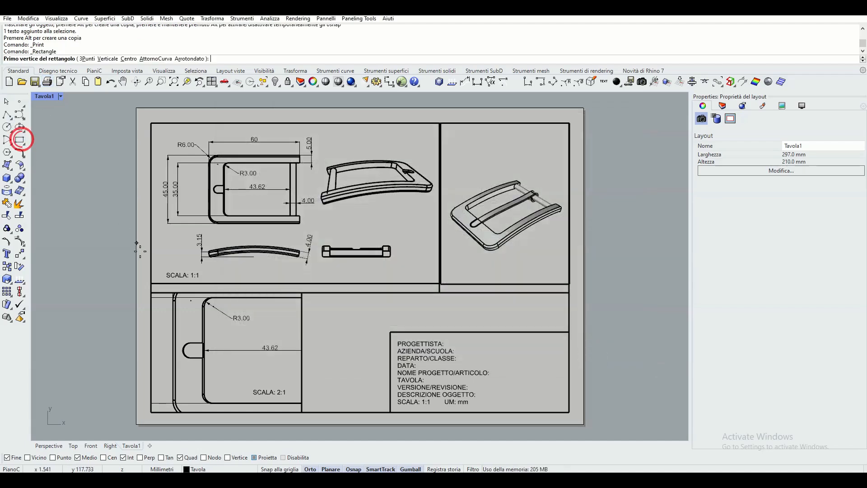
pyautogui.click(151, 292)
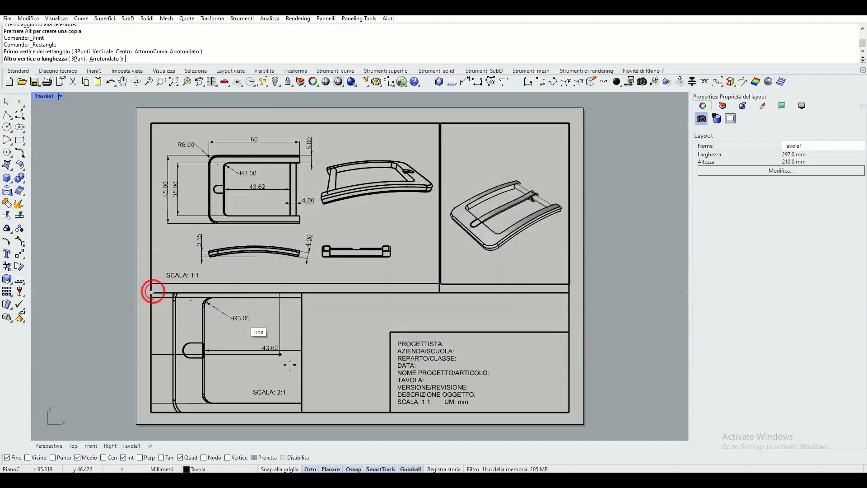
pyautogui.click(303, 409)
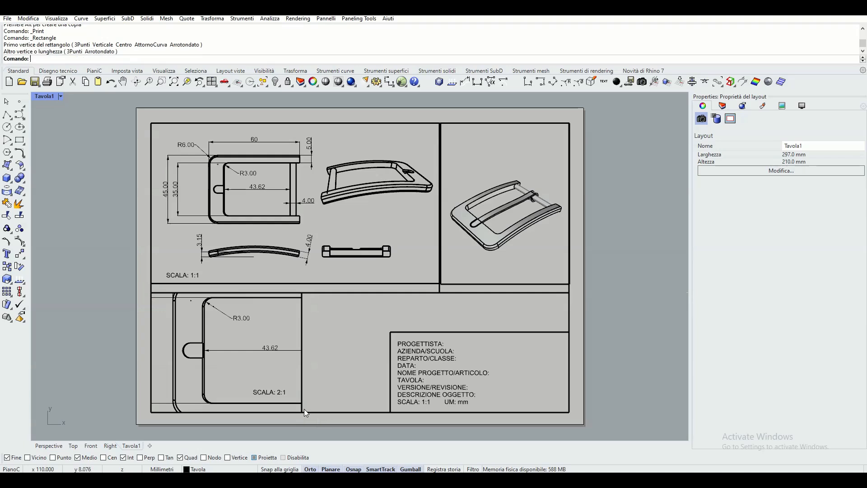
pyautogui.click(47, 83)
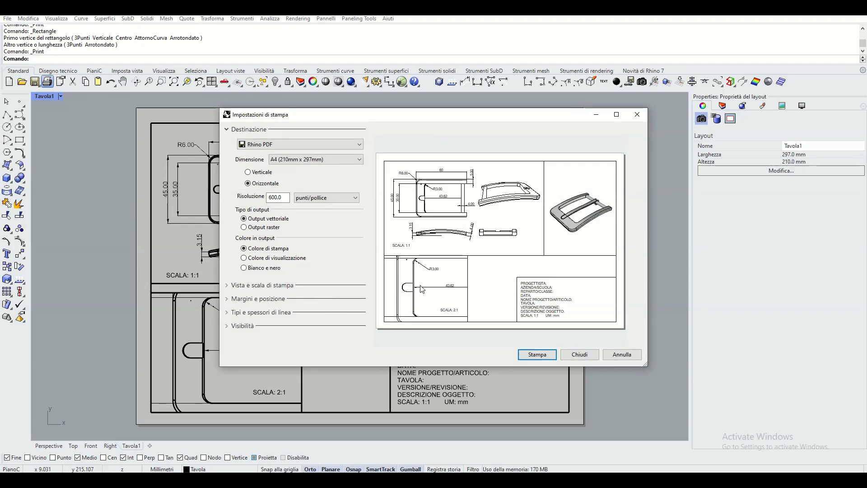
pyautogui.click(586, 355)
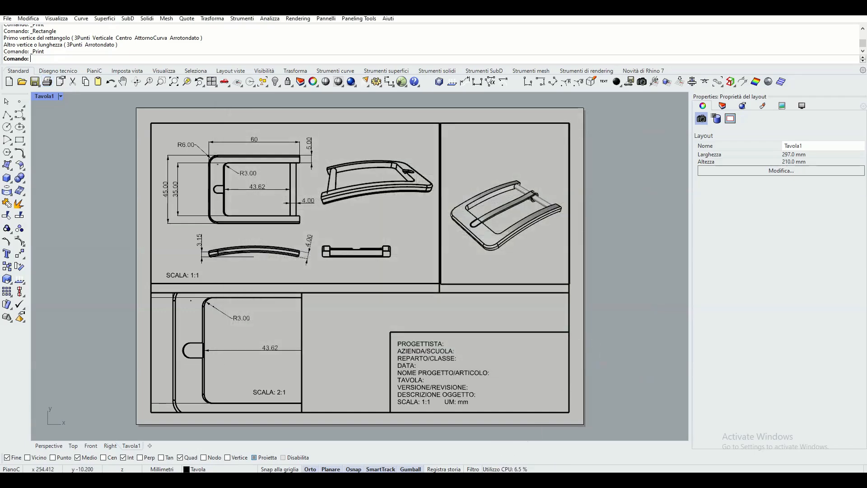